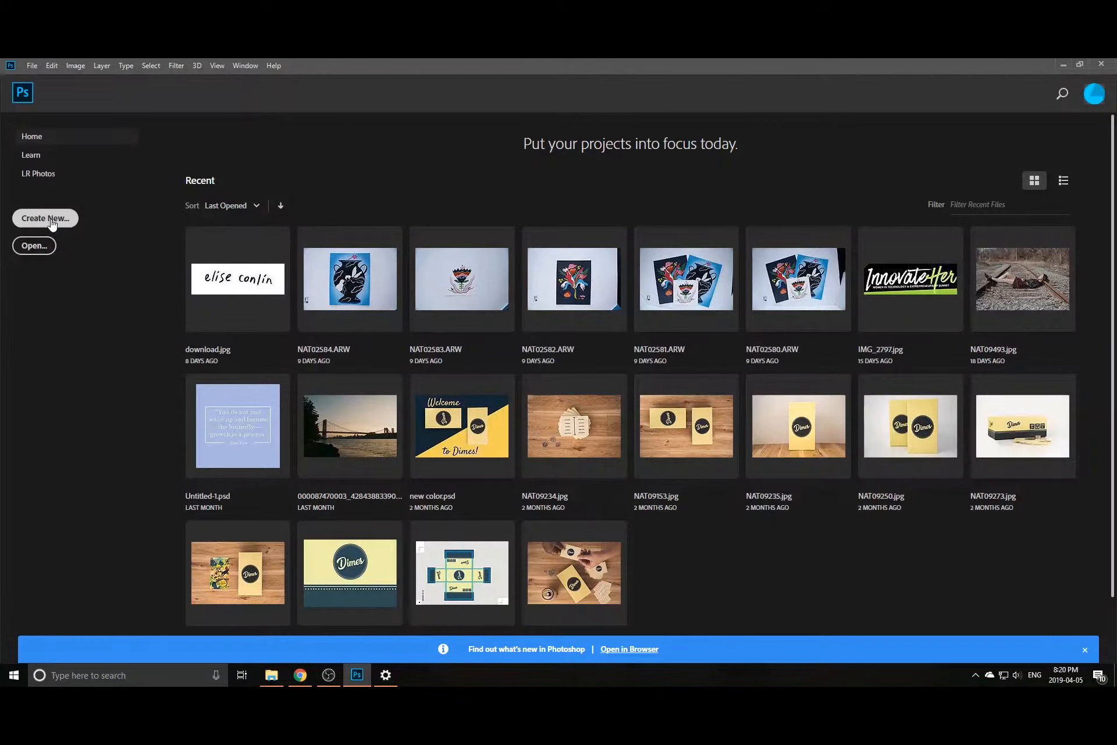
- Start a new document and name it "Gloria Photo Grid"
click(49, 220)
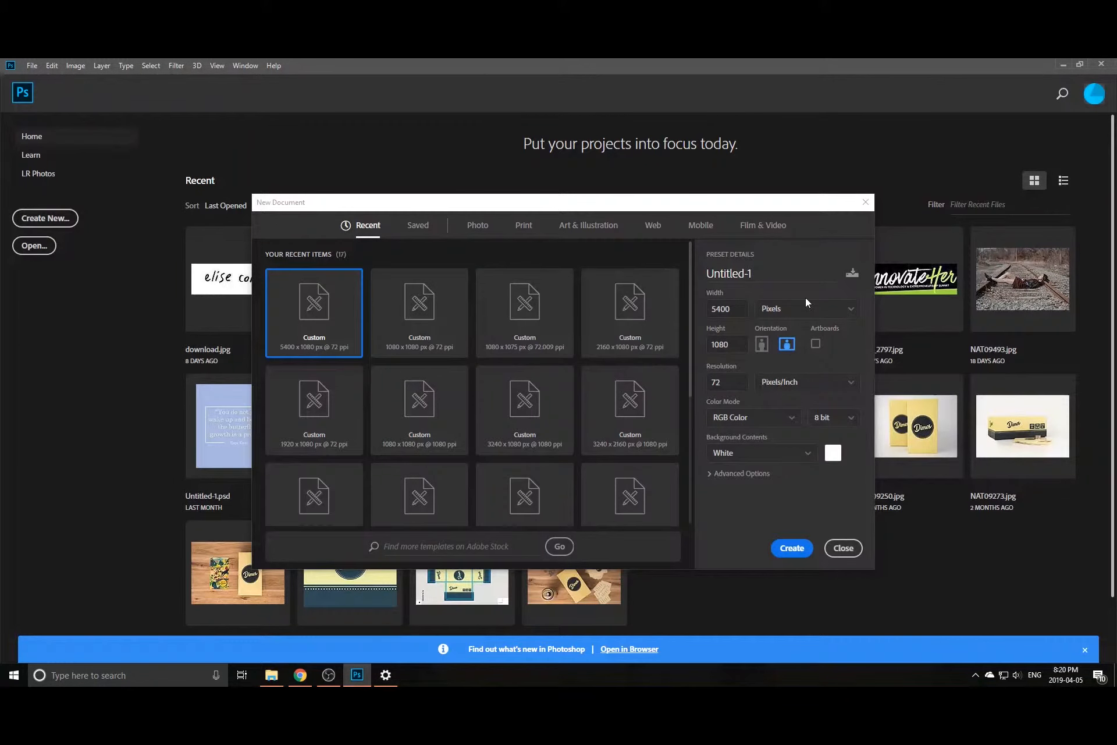
click(771, 270)
triple_click(771, 271)
text(Gloria Photo Grid)
click(822, 235)
drag(798, 279, 704, 276)
click(804, 277)
click(827, 223)
- Examine the width and height settings of the new document
double_click(739, 344)
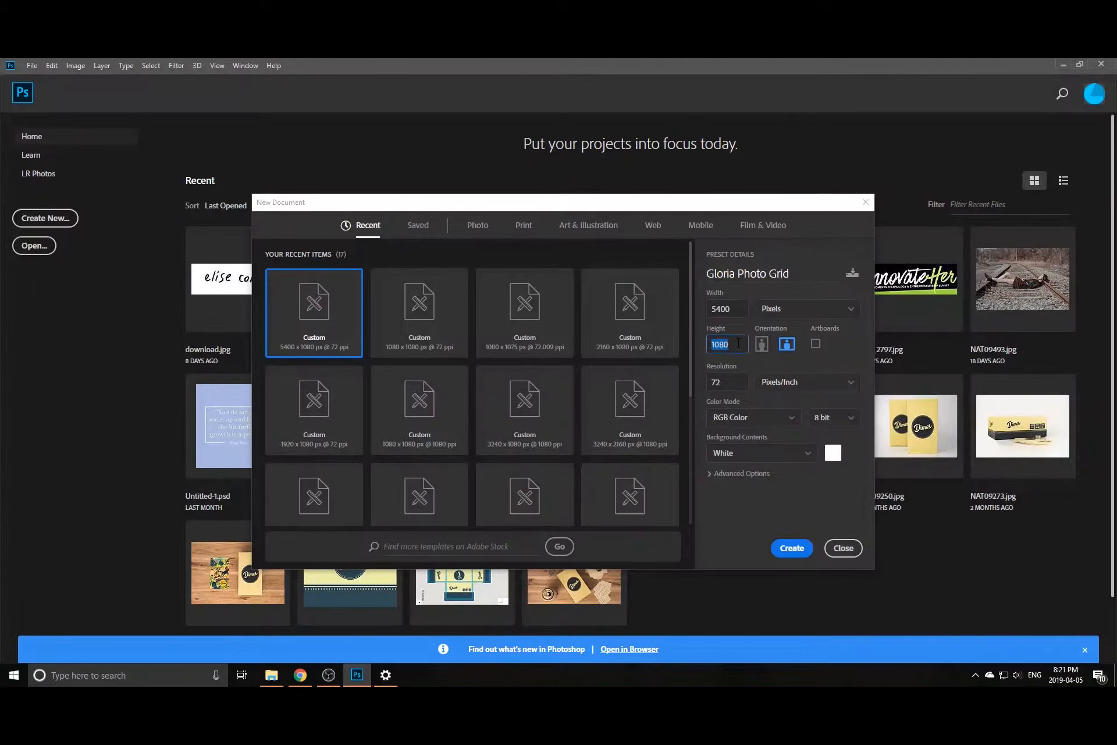
click(739, 344)
double_click(738, 344)
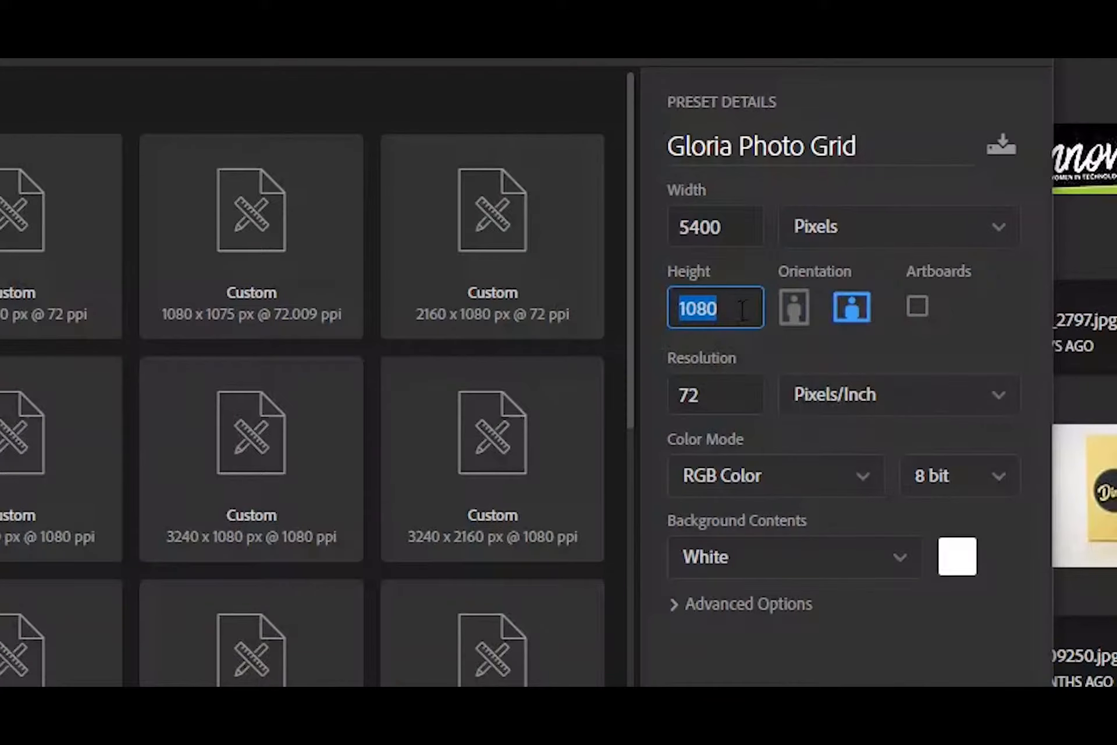
click(728, 347)
click(739, 306)
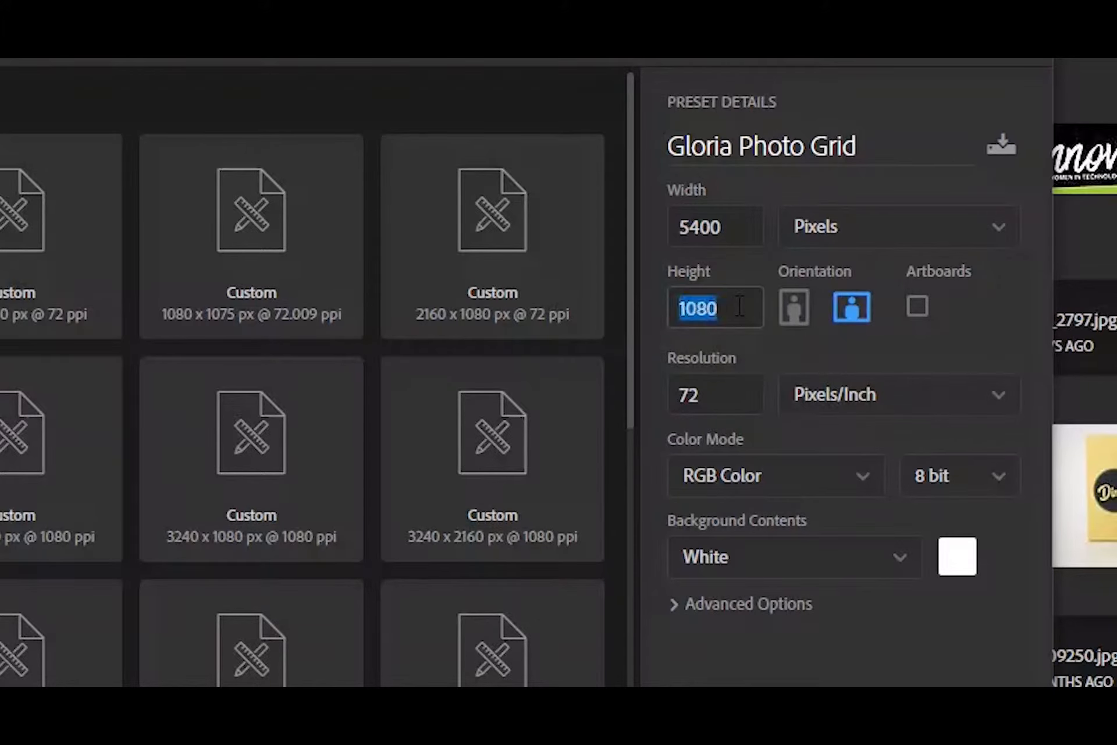
double_click(739, 307)
click(739, 337)
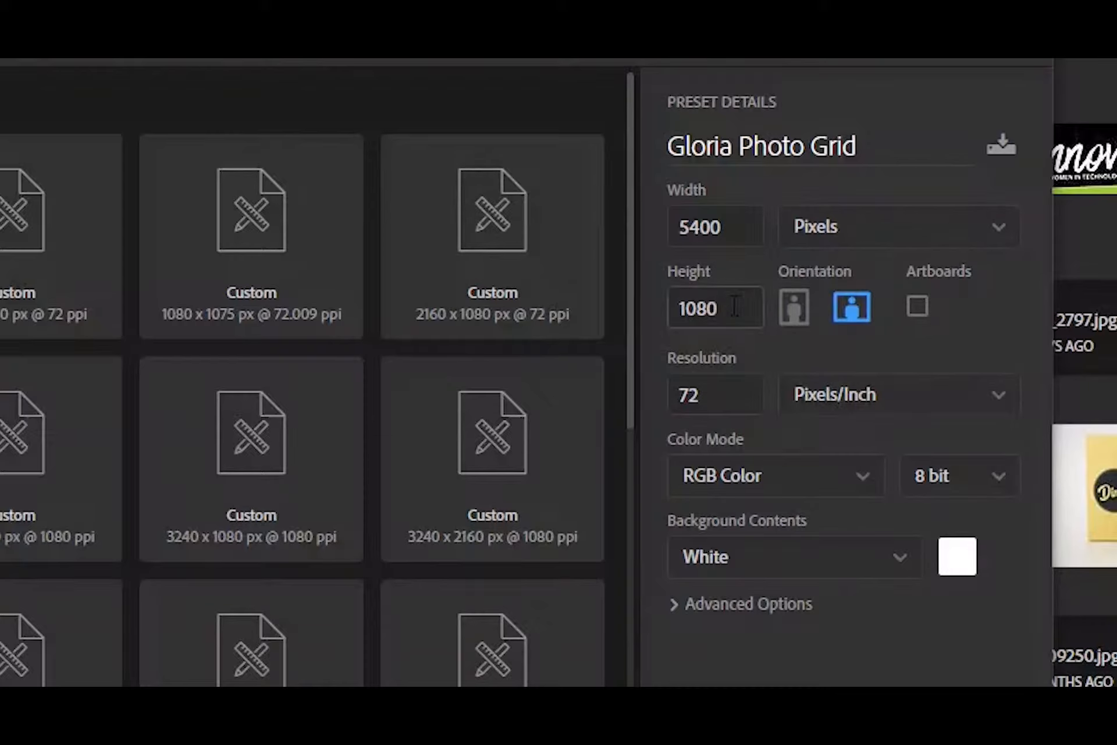
double_click(742, 227)
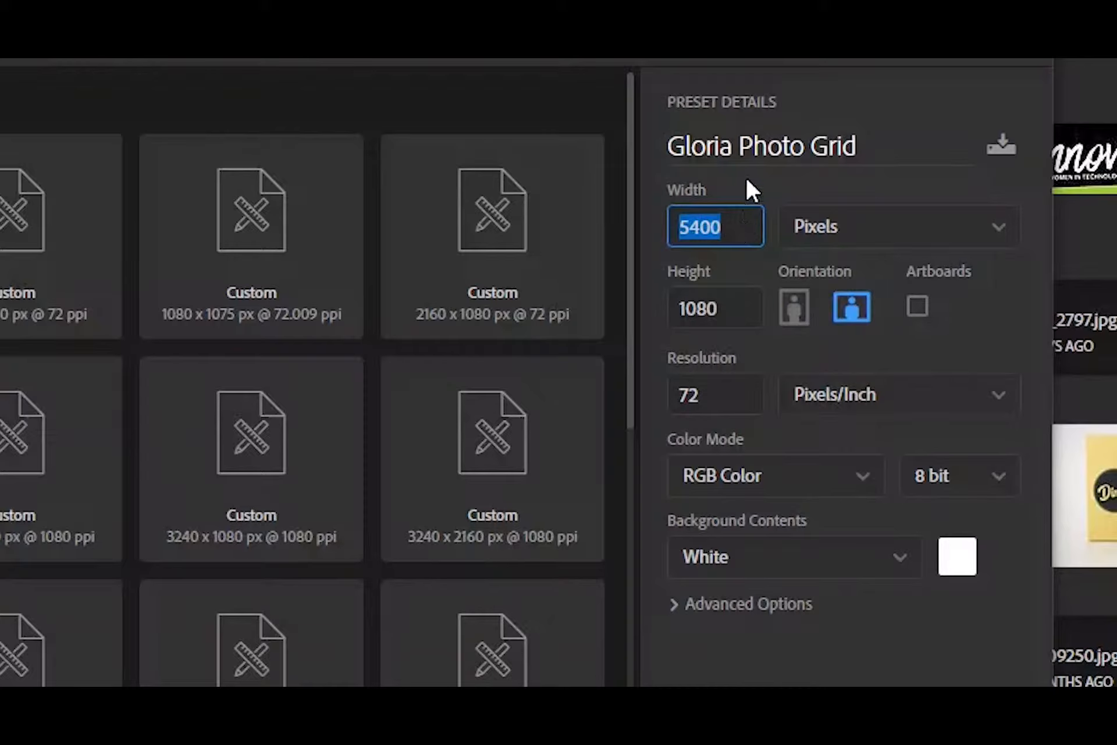
double_click(735, 303)
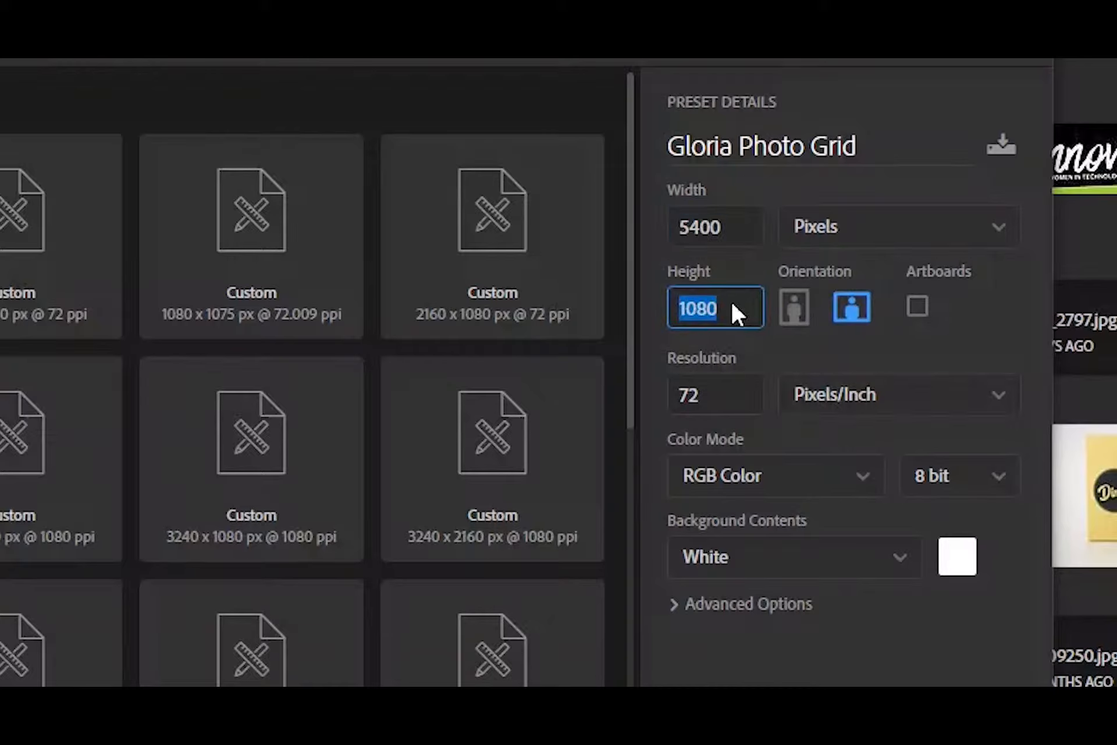
double_click(738, 226)
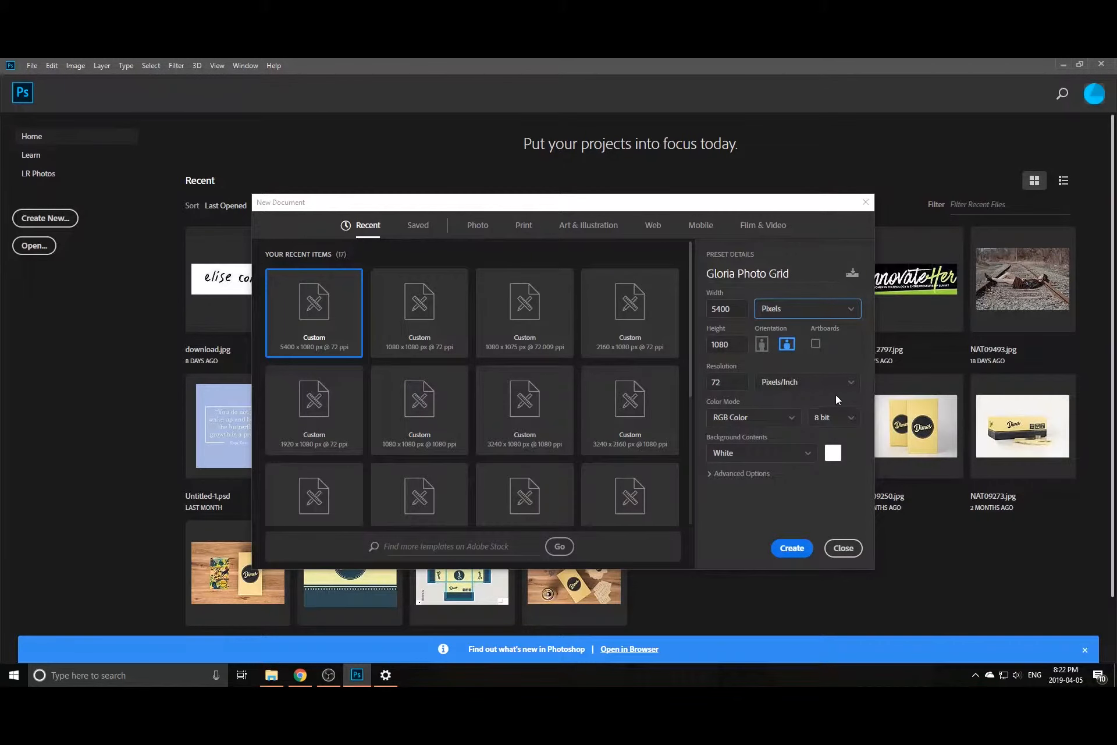
- Create the document at 5400 × 1080 pixels and 72 pixels/inch, keeping the white background
click(838, 458)
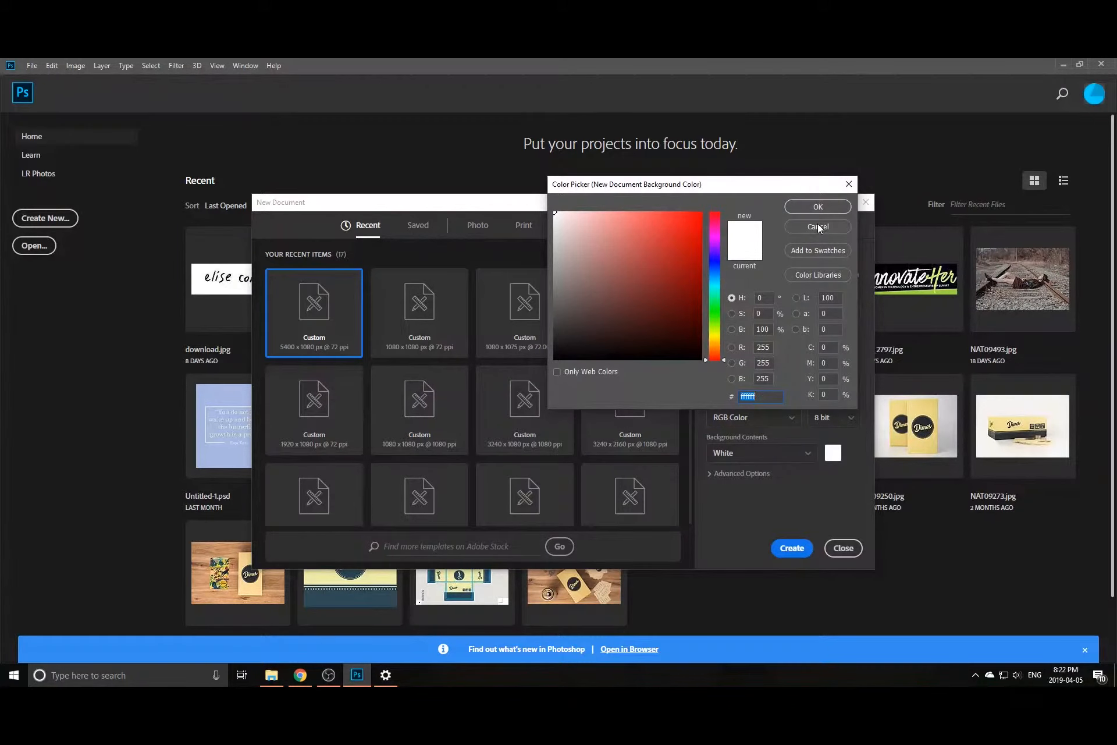
click(818, 224)
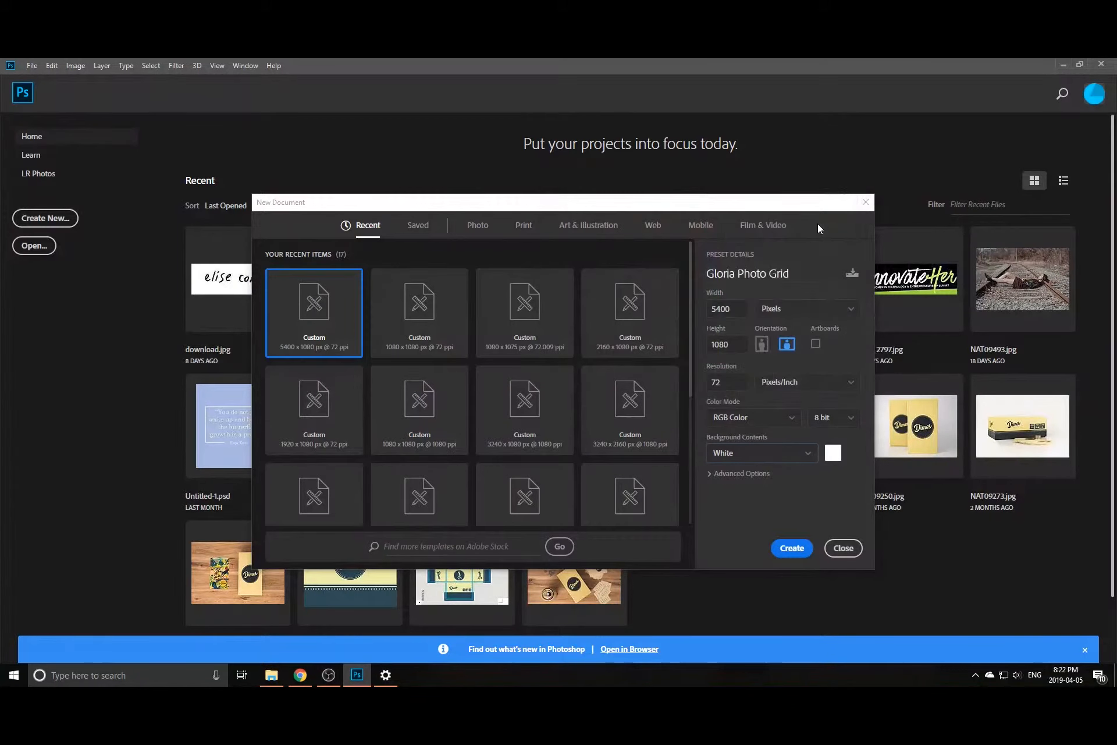
click(792, 548)
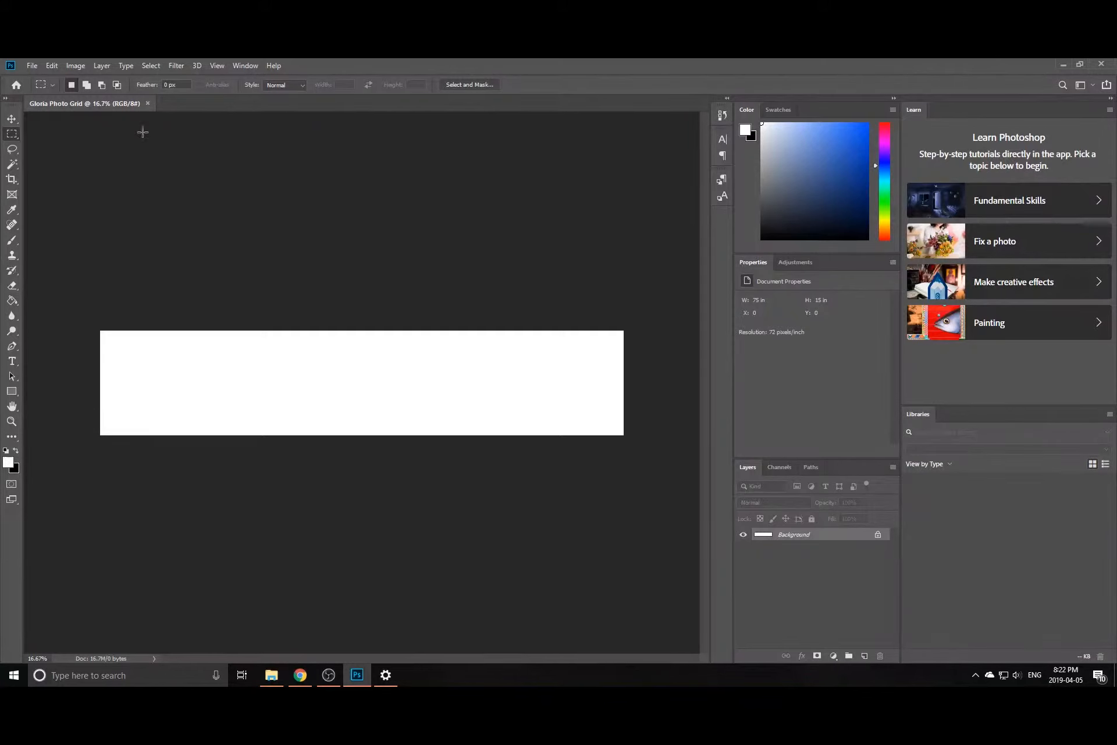
- Add a new guide layout that divides the canvas into 5 columns without rows
click(216, 66)
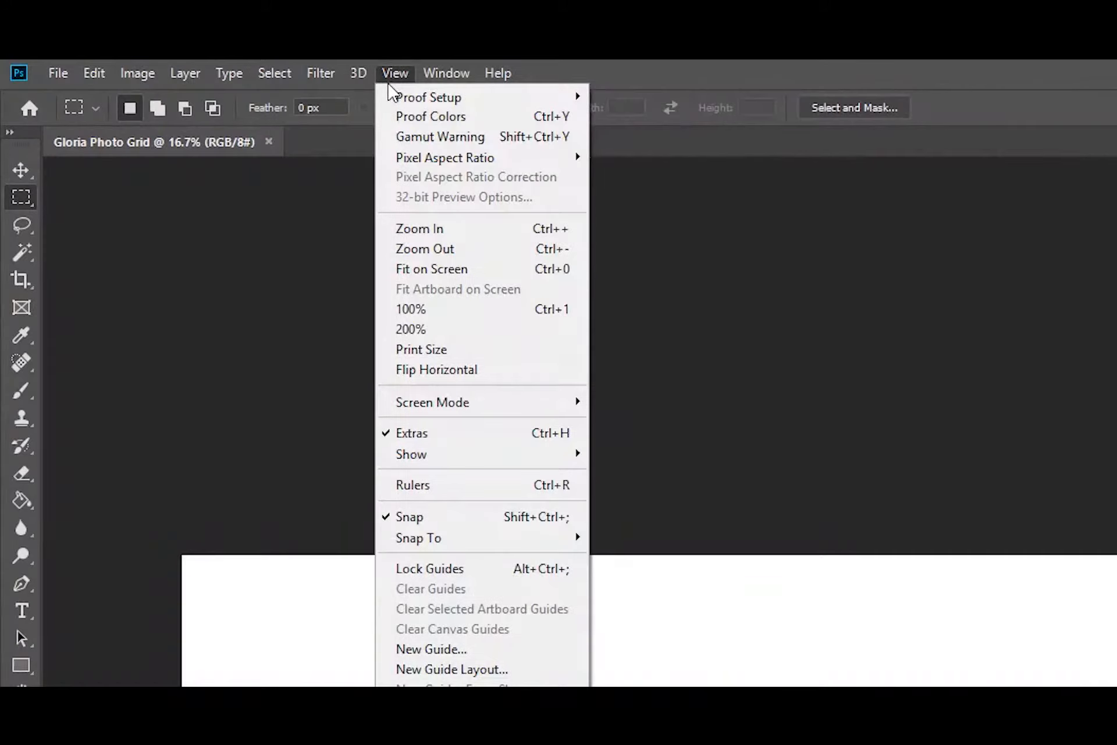
click(465, 669)
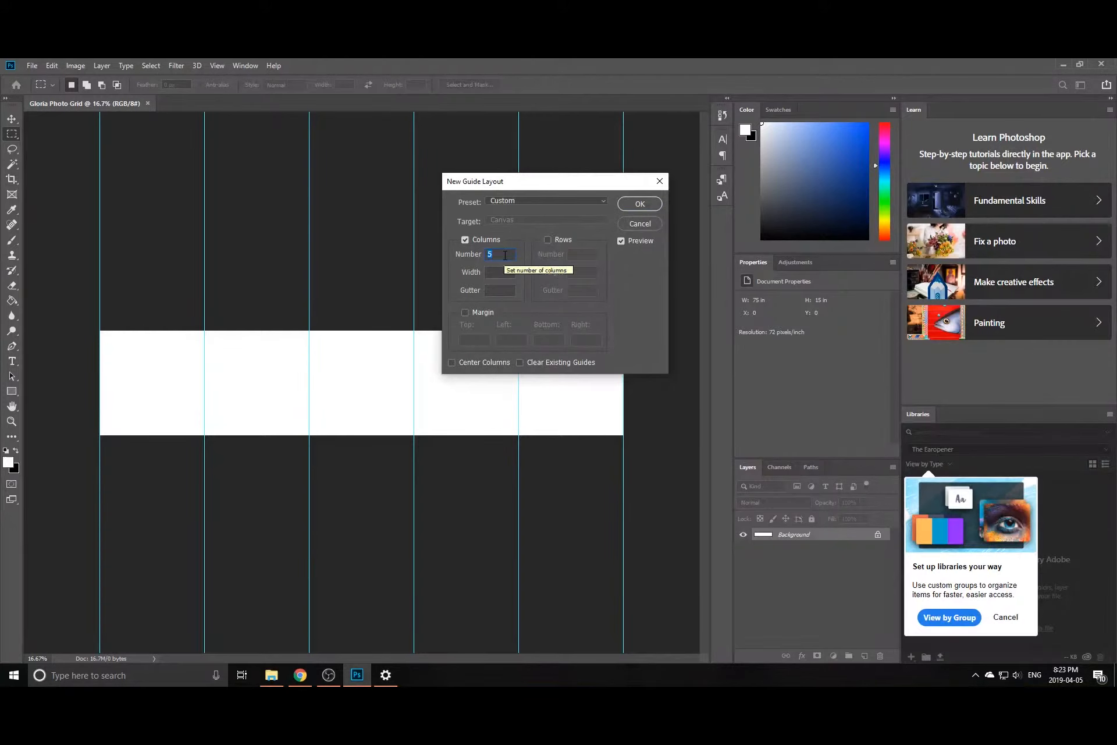
click(496, 291)
click(551, 239)
click(550, 239)
click(646, 203)
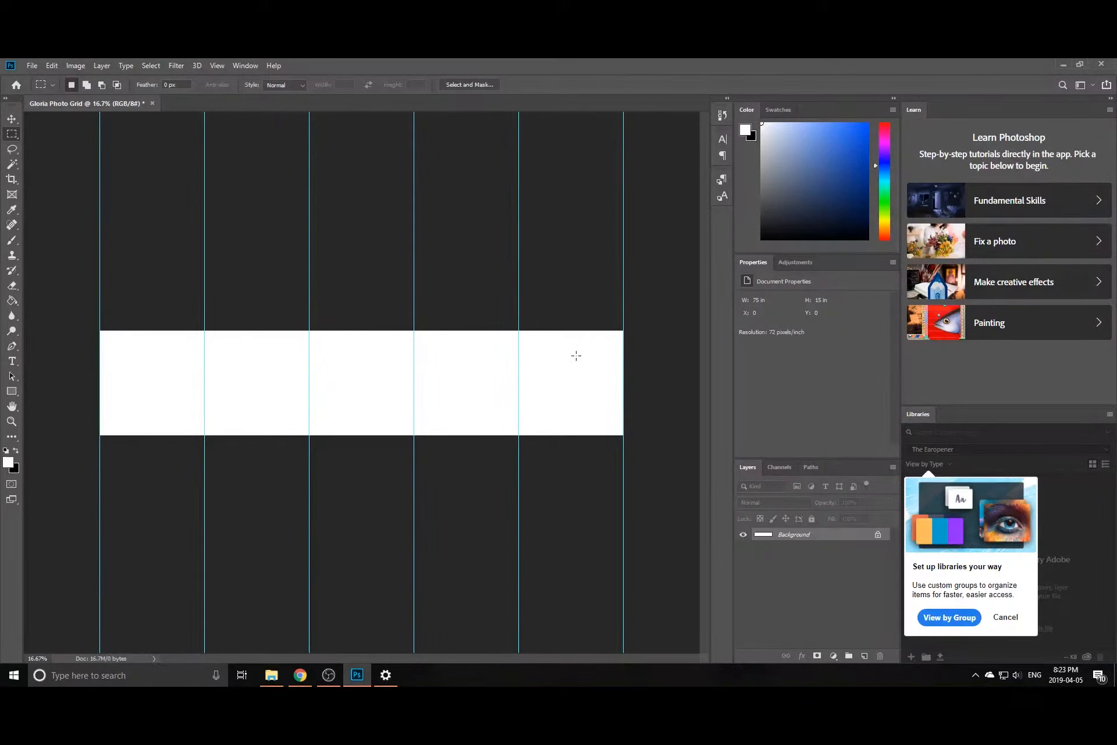
- Place the photo NAT09578 from the edits1 folder as an embedded image
key(ctrl+plus)
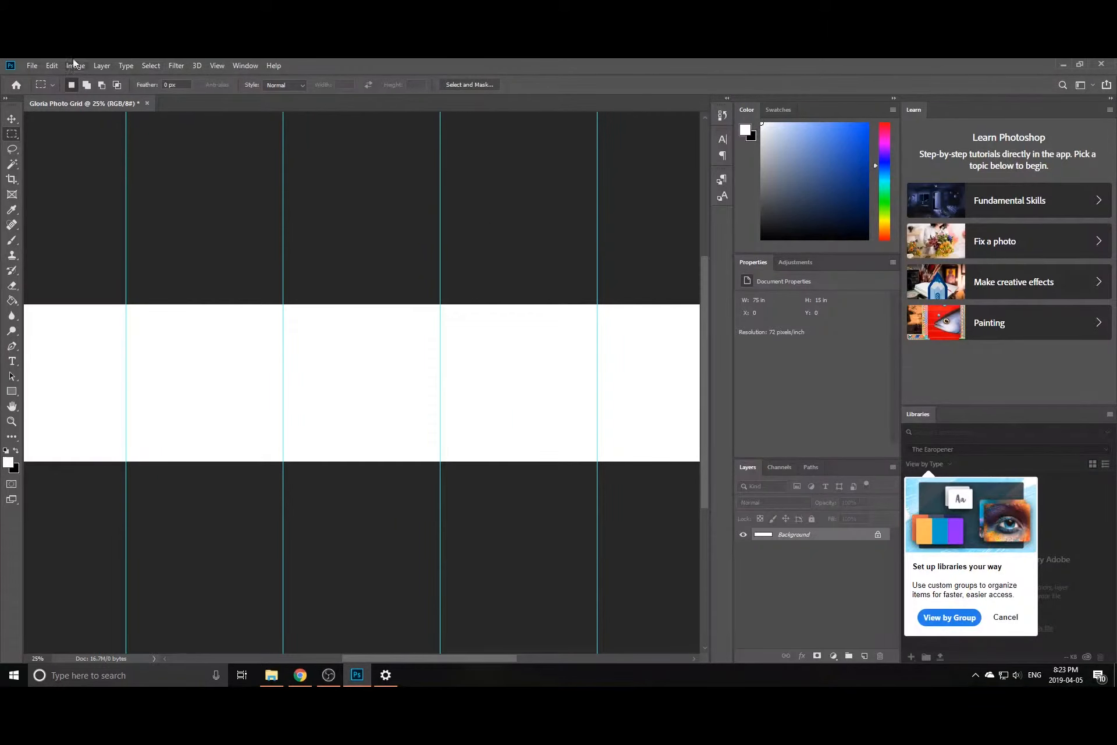
click(32, 66)
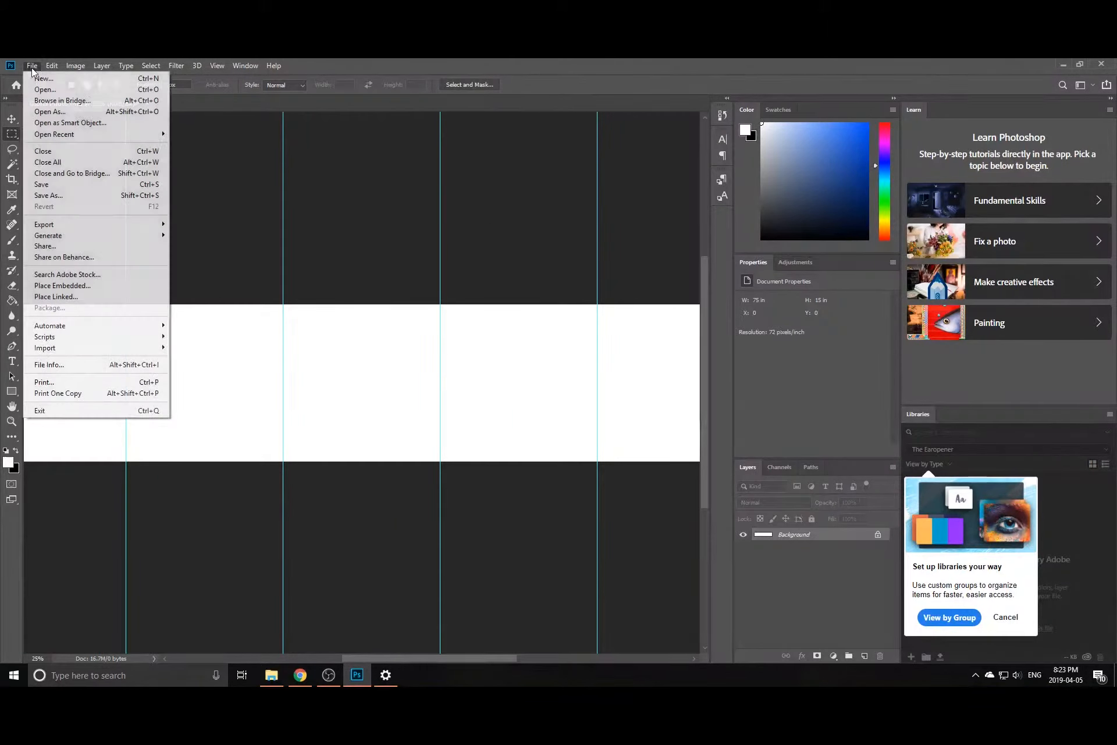
click(78, 288)
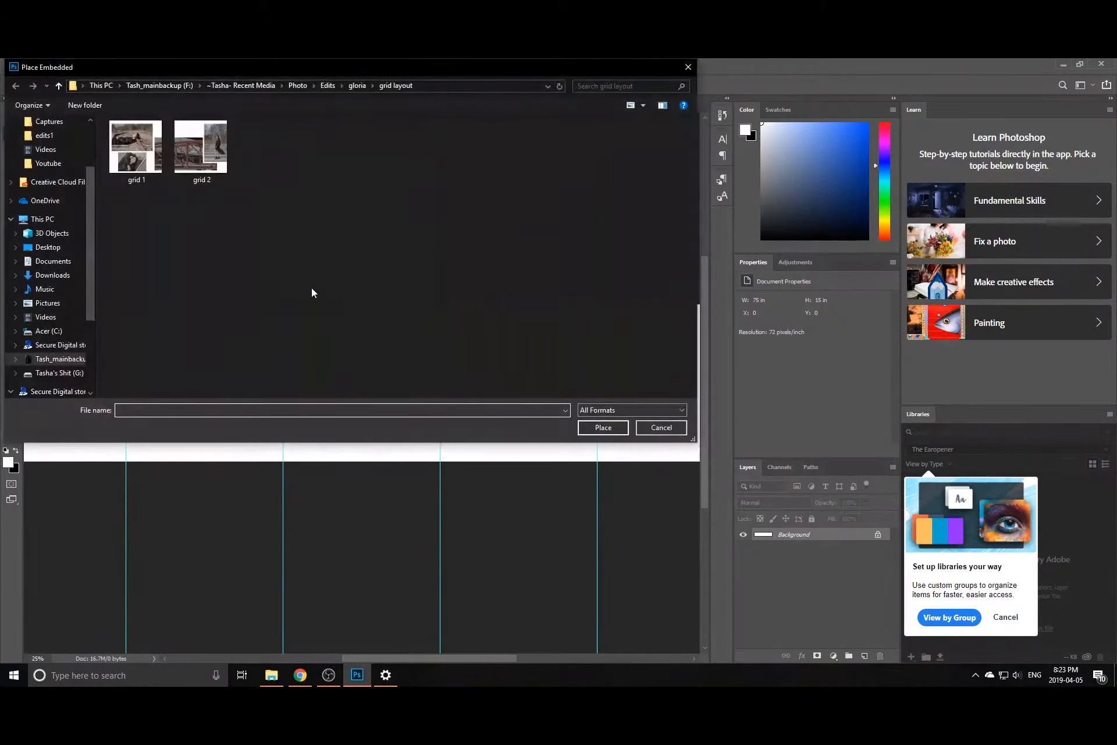
click(357, 85)
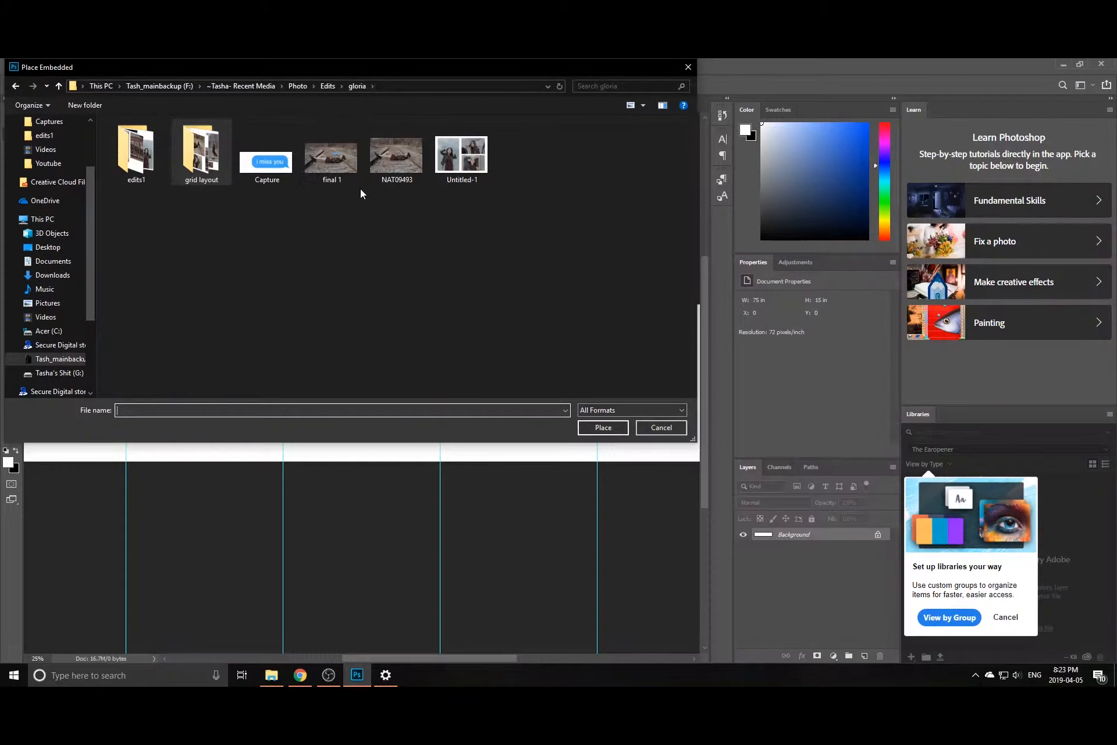
double_click(136, 153)
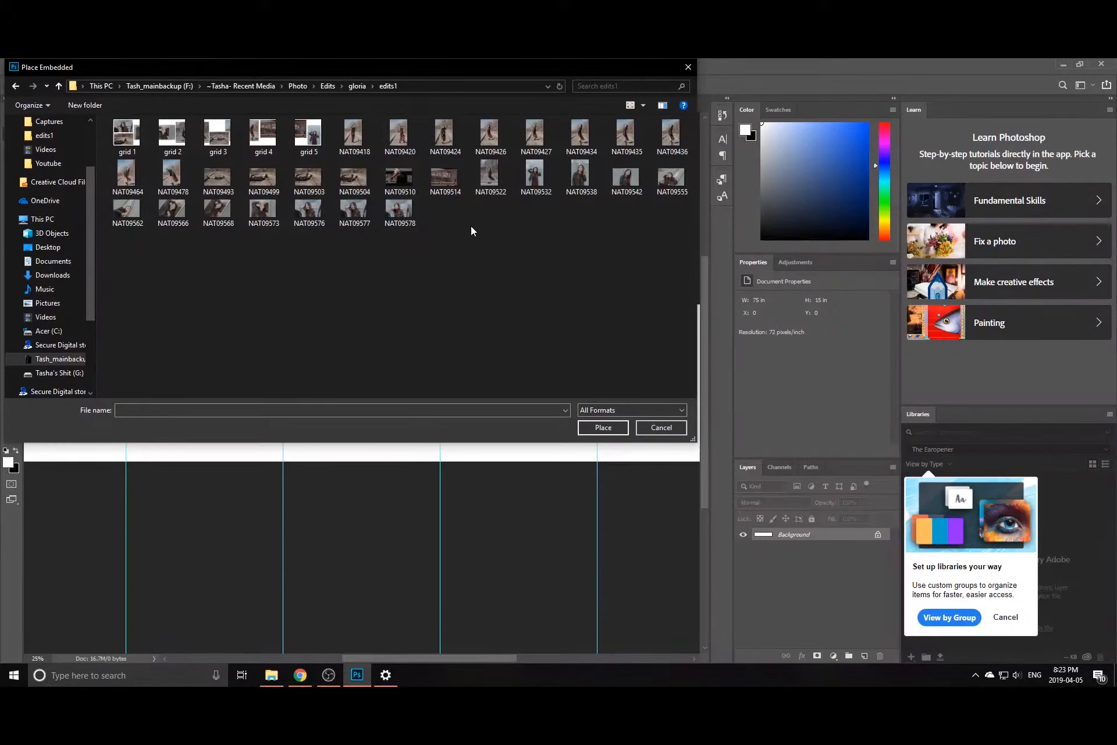
double_click(398, 209)
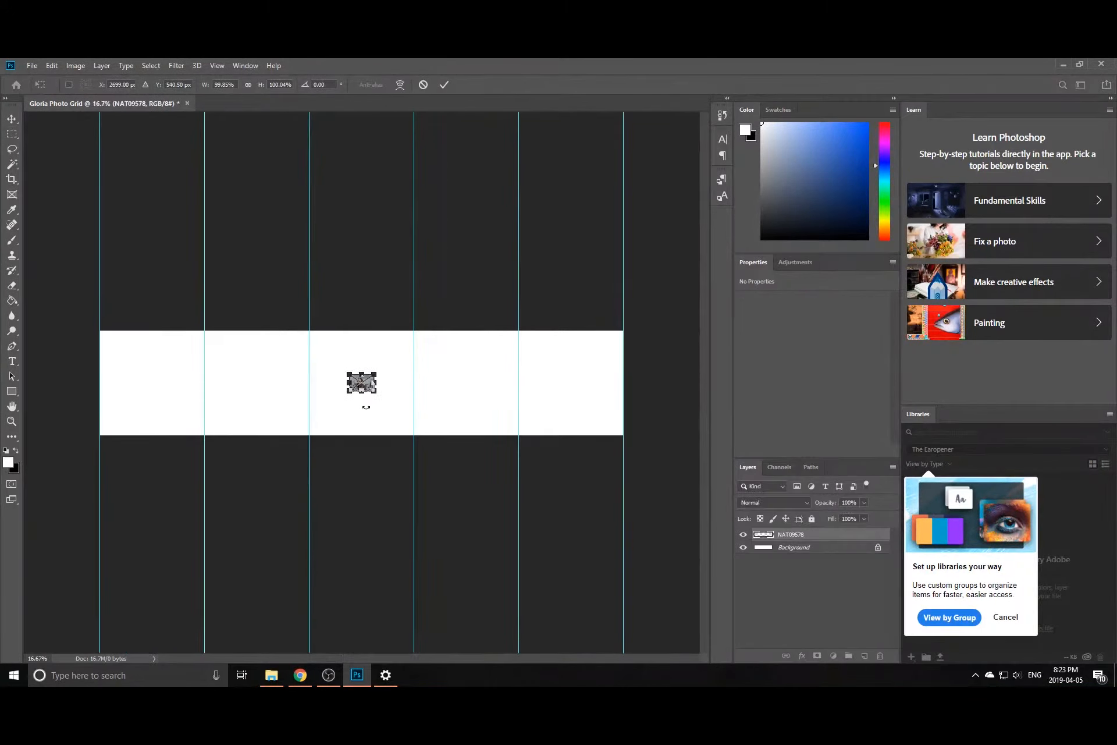
- Scale the placed photo NAT09578 to about 377% and position it across the guide between the fourth and fifth columns
key(ctrl+plus)
key(ctrl+plus)
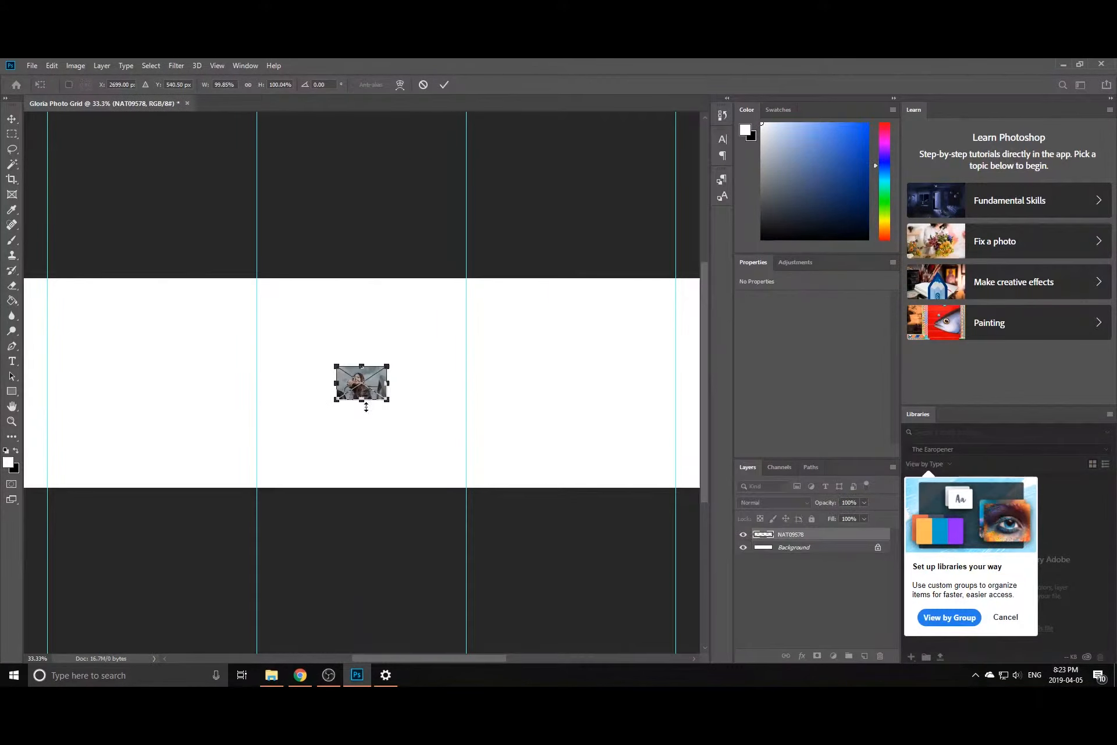
drag(387, 366, 455, 320)
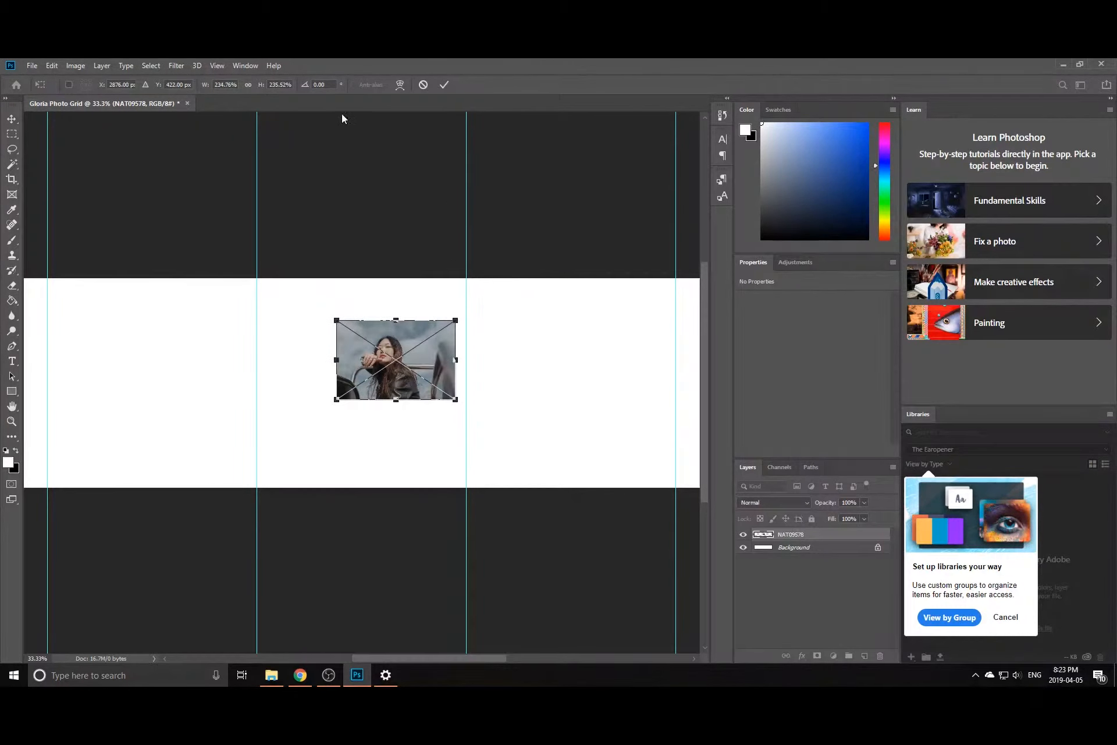
click(247, 85)
drag(457, 319, 417, 287)
drag(367, 346, 573, 367)
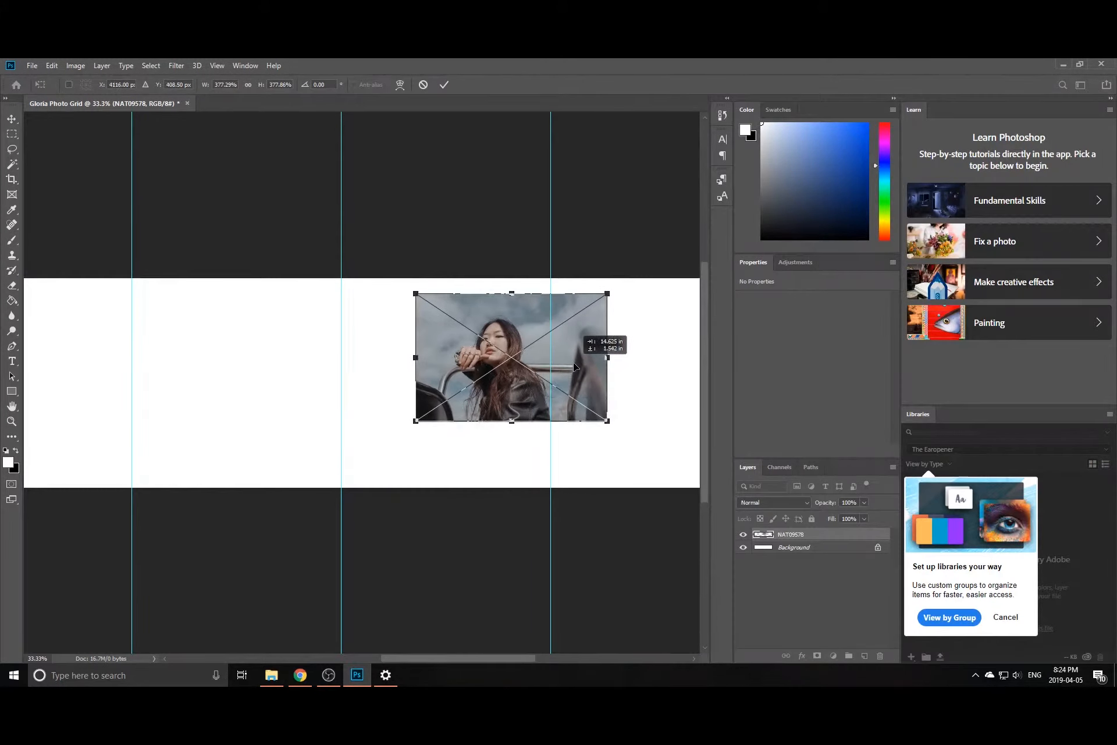
key(Return)
- Place NAT09493 as an embedded image, size it to about 11.2 × 7.5 in and position it low in the third column
click(32, 66)
click(80, 285)
click(219, 178)
click(602, 427)
drag(322, 356, 243, 303)
key(ctrl+minus)
key(ctrl+minus)
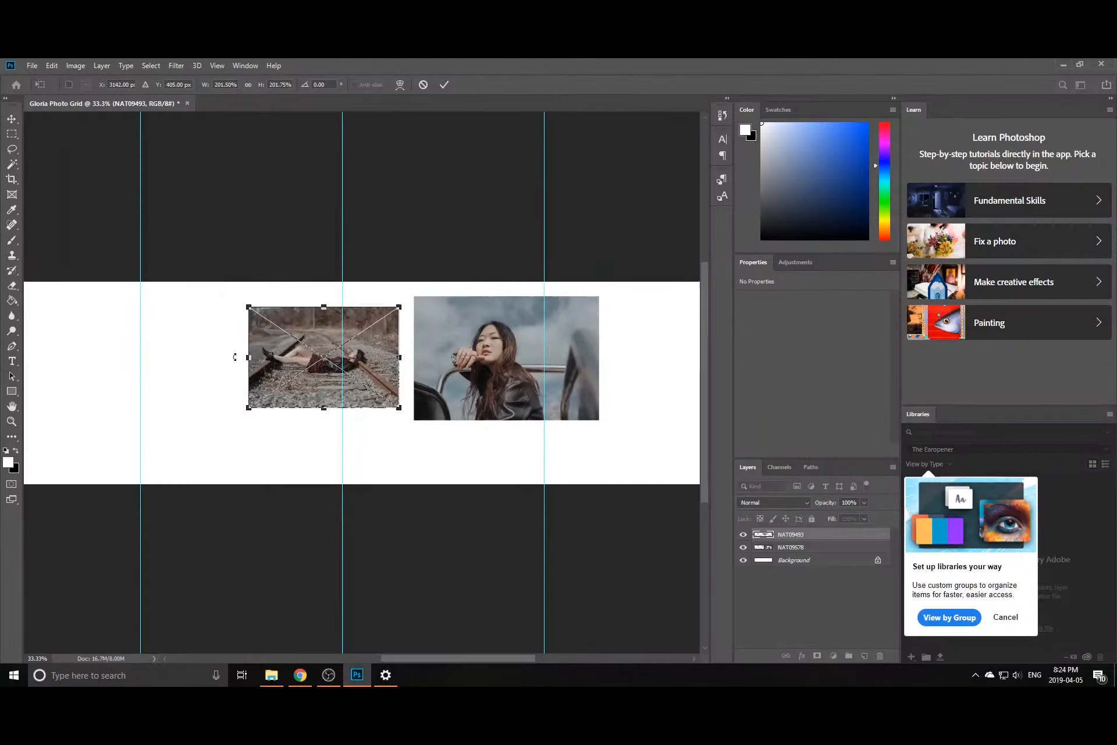
drag(411, 371, 367, 402)
key(Return)
- Place NAT09532 as an embedded image, size it to about 9.1 × 13.6 in and position it in the first column
click(32, 66)
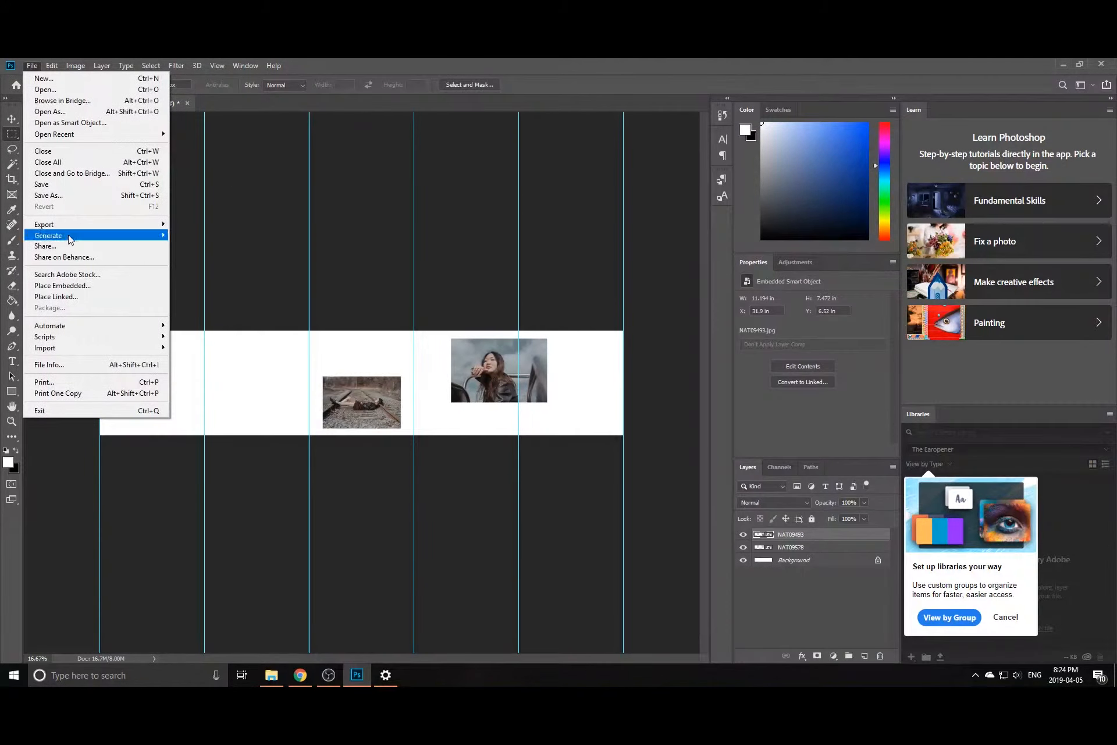
click(80, 285)
double_click(540, 176)
drag(372, 371, 166, 376)
key(Return)
- Place NAT09522 as an embedded image, size it to about 9.2 × 13.8 in and position it in the fifth column
click(32, 66)
click(63, 285)
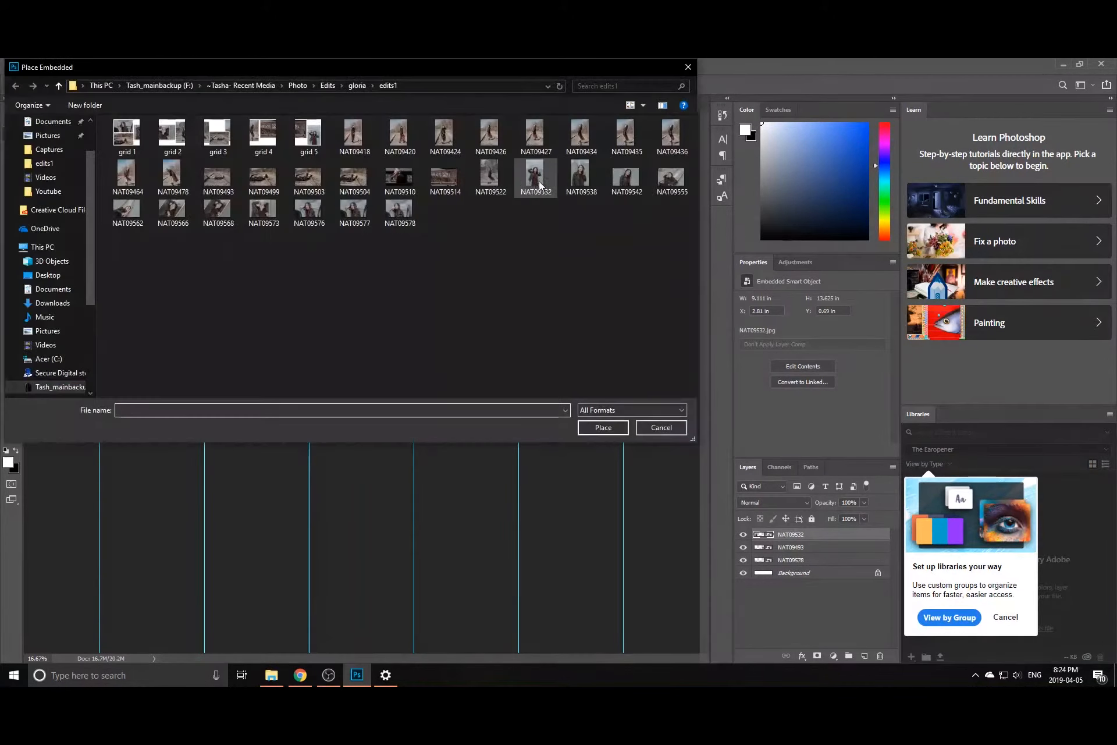
double_click(533, 175)
drag(371, 367, 180, 431)
drag(174, 385, 605, 379)
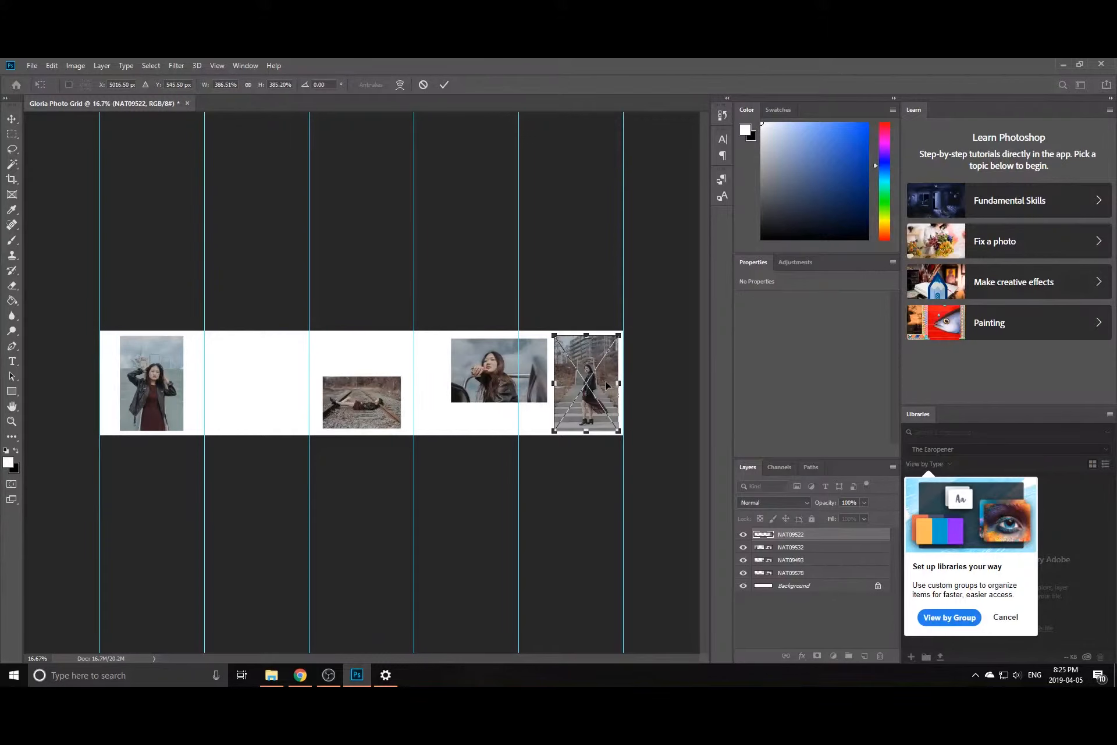
key(Return)
key(m)
- Place NAT09514 as an embedded image about 10.8 × 7.2 in, high across the second and third columns, overlapping the railway photo
click(32, 65)
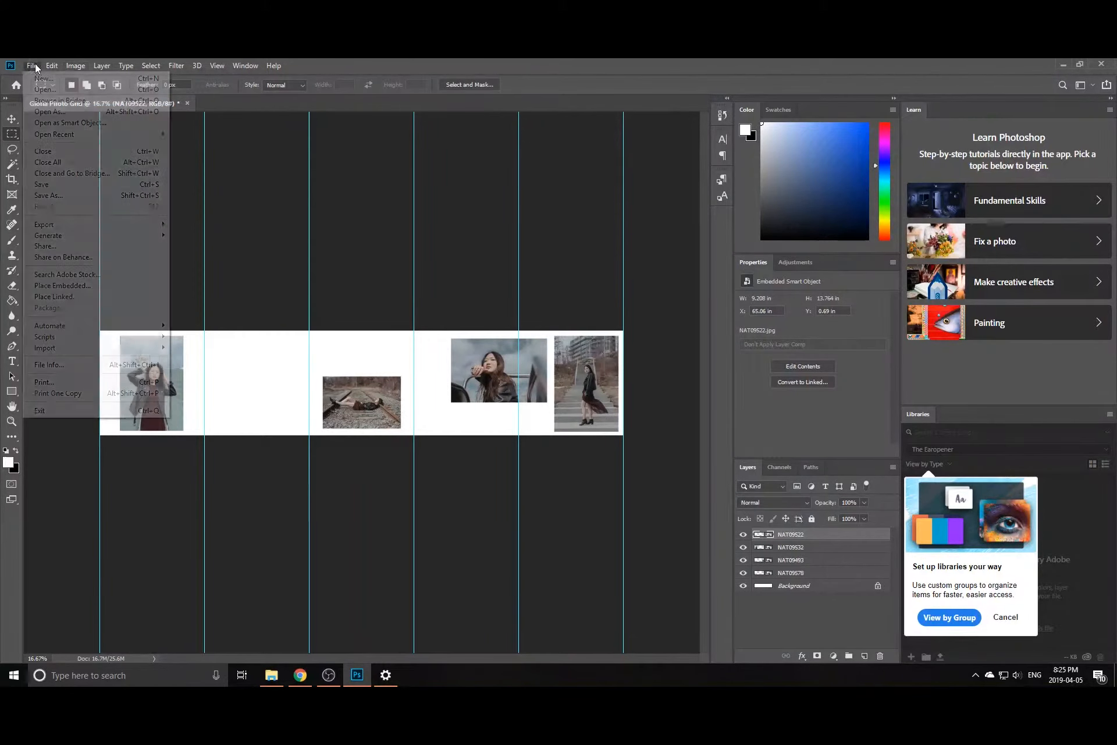
click(55, 285)
double_click(442, 177)
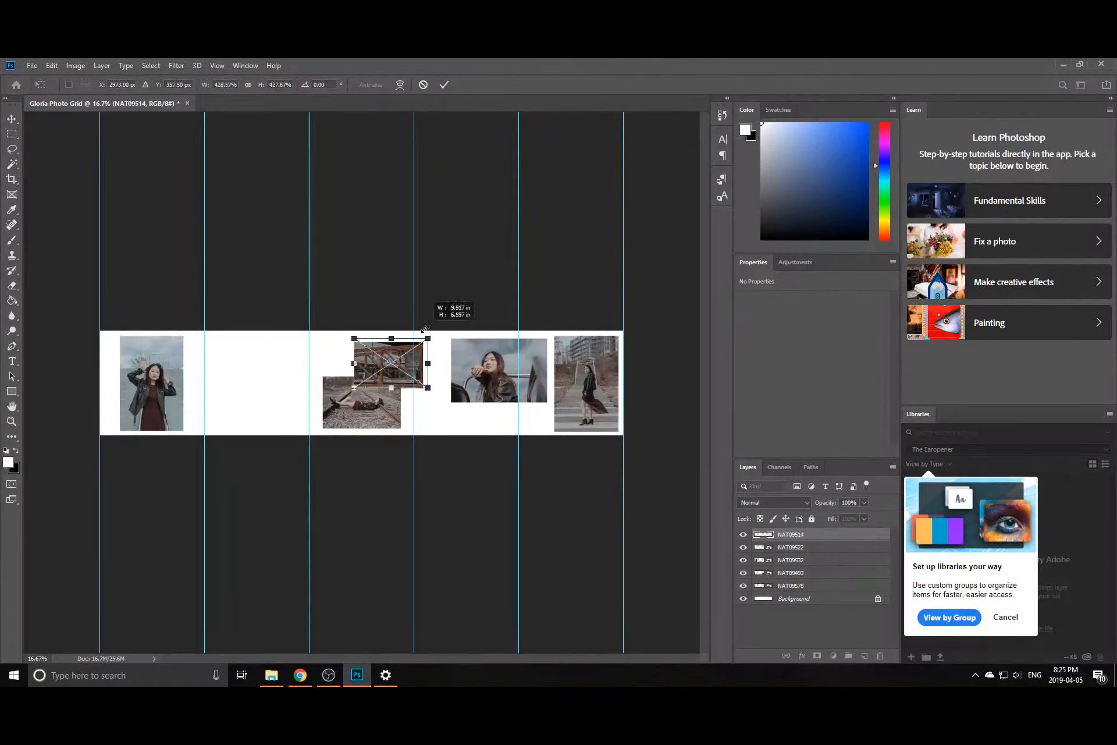
drag(407, 367, 341, 346)
click(444, 84)
- Reorder the layers so NAT09532 sits above NAT09522 and the railway photo NAT09493 is at the top of the stack
key(ctrl+plus)
key(ctrl+plus)
mouse_move(386, 659)
mouse_down()
mouse_move(318, 660)
mouse_move(393, 657)
mouse_up()
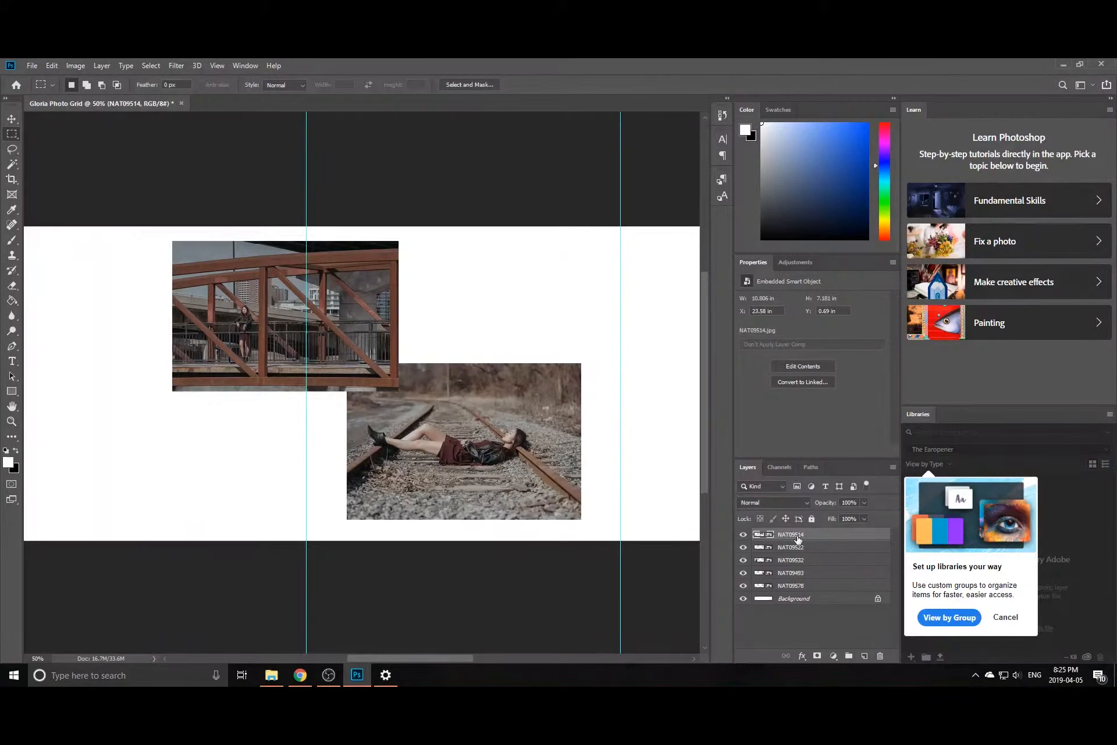
key(v)
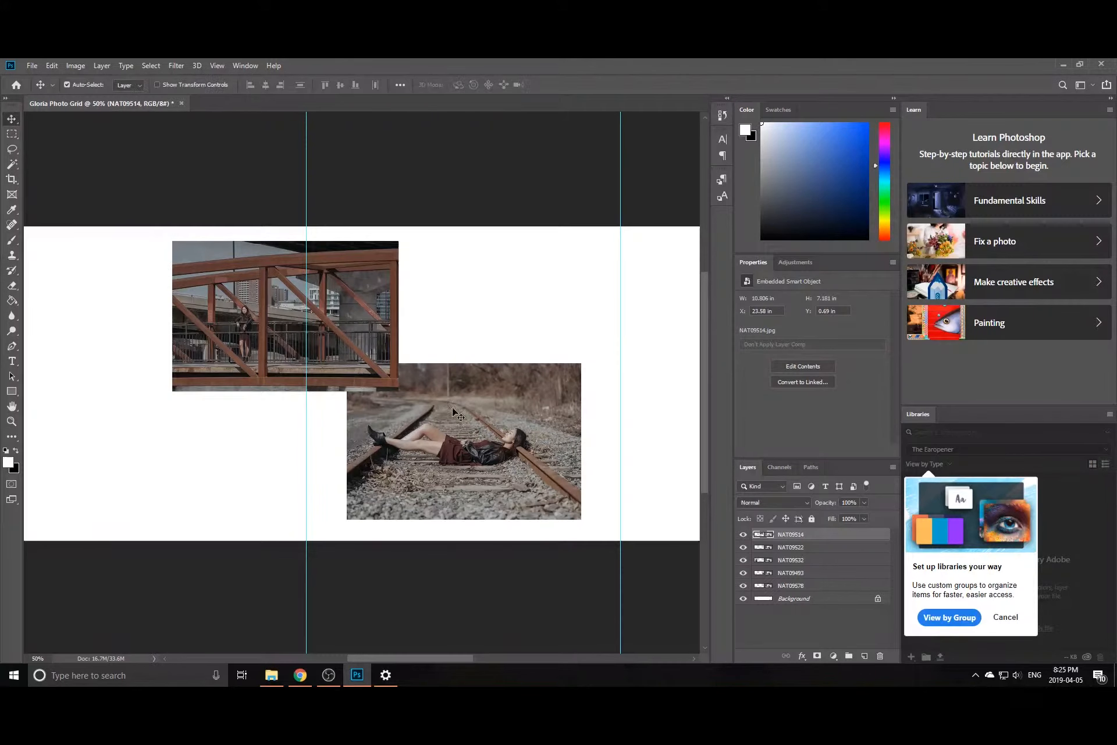
click(454, 412)
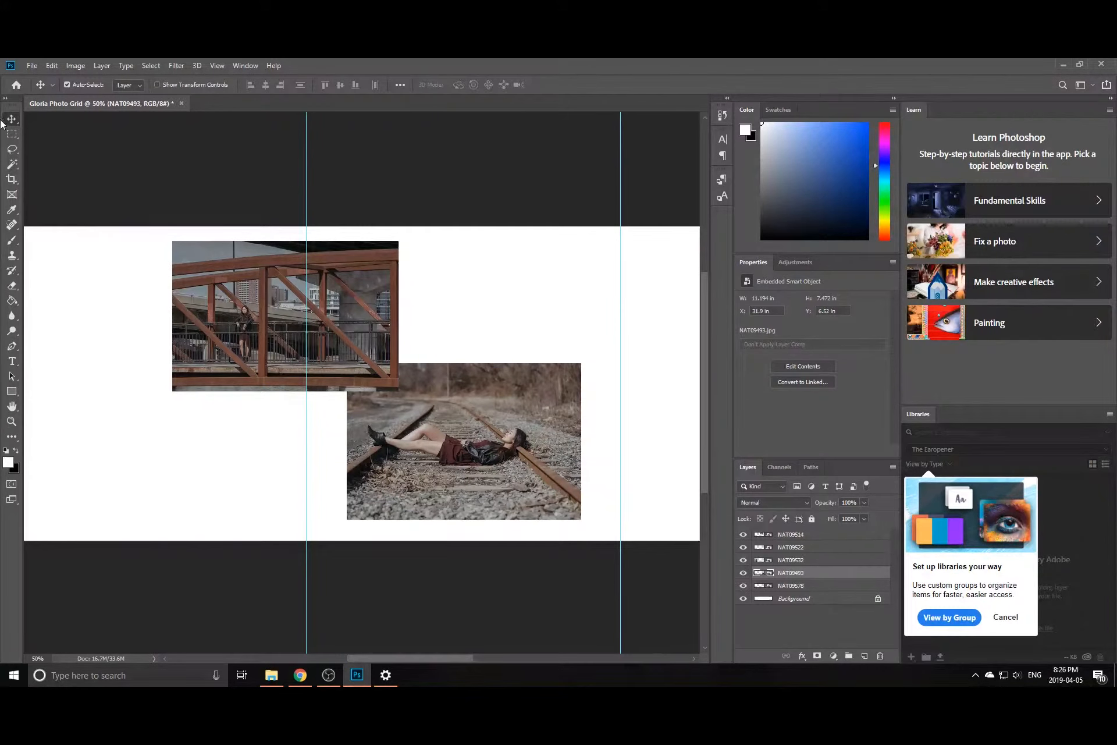
click(341, 321)
click(799, 560)
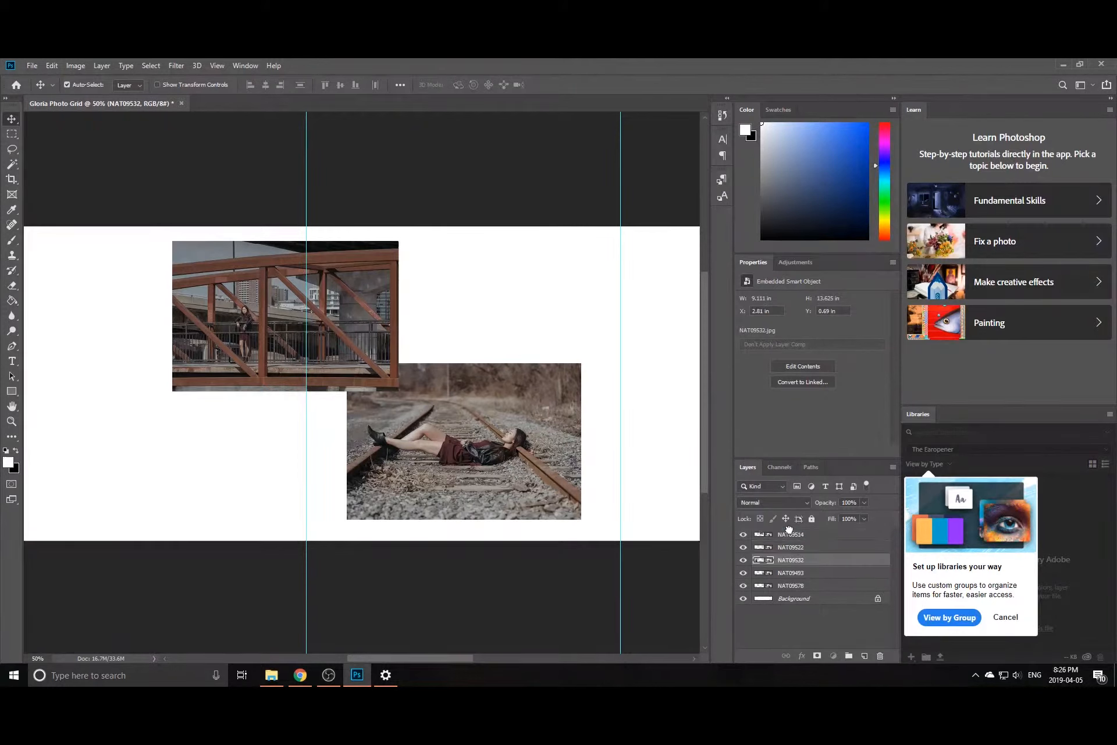
drag(789, 530, 789, 531)
drag(792, 572, 783, 529)
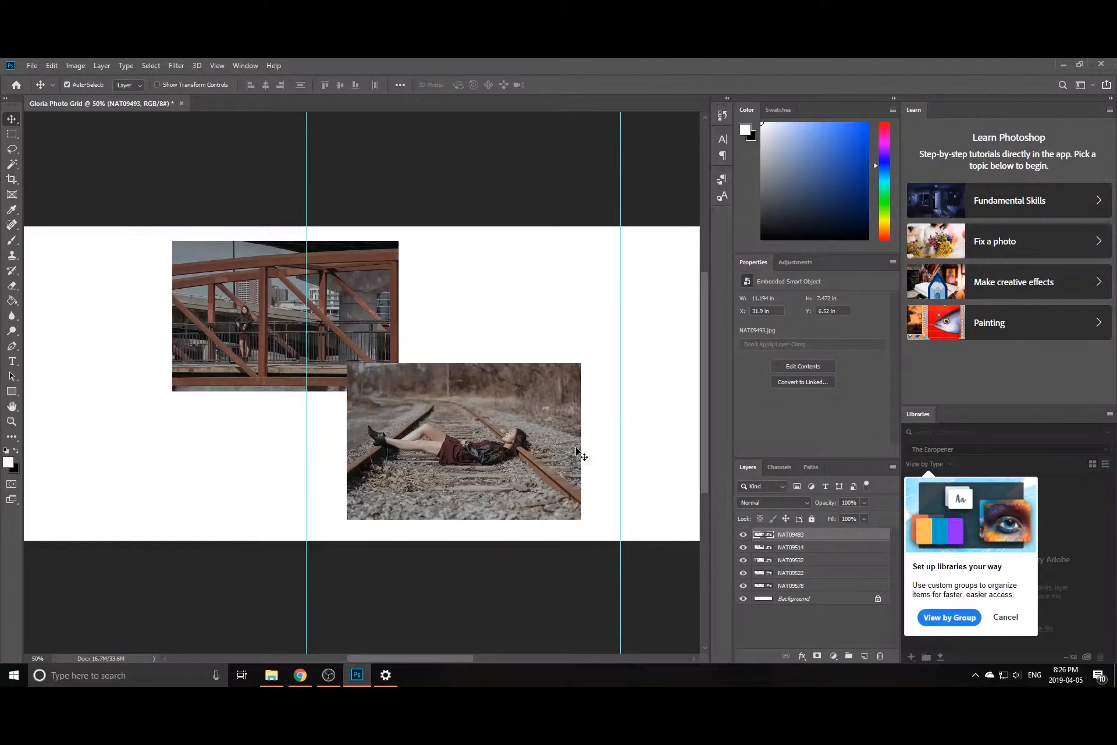
click(351, 313)
click(11, 136)
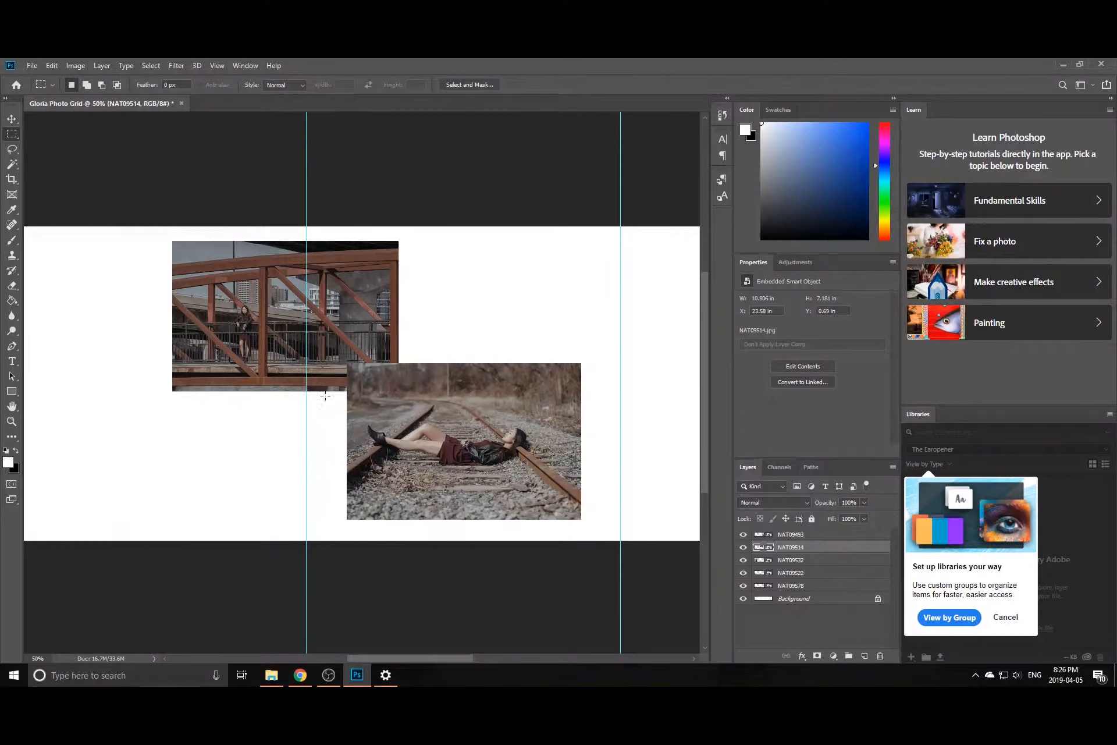
mouse_move(341, 395)
mouse_down()
mouse_move(349, 356)
mouse_move(420, 354)
mouse_up()
key(ctrl+d)
key(v)
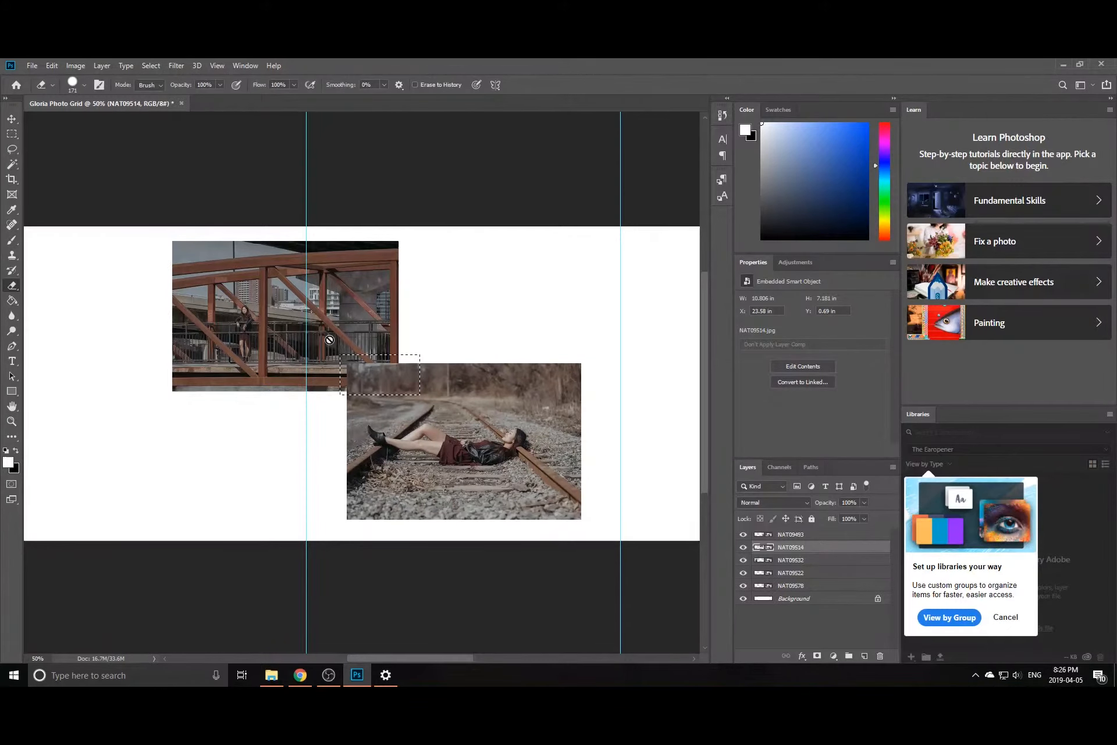
click(743, 548)
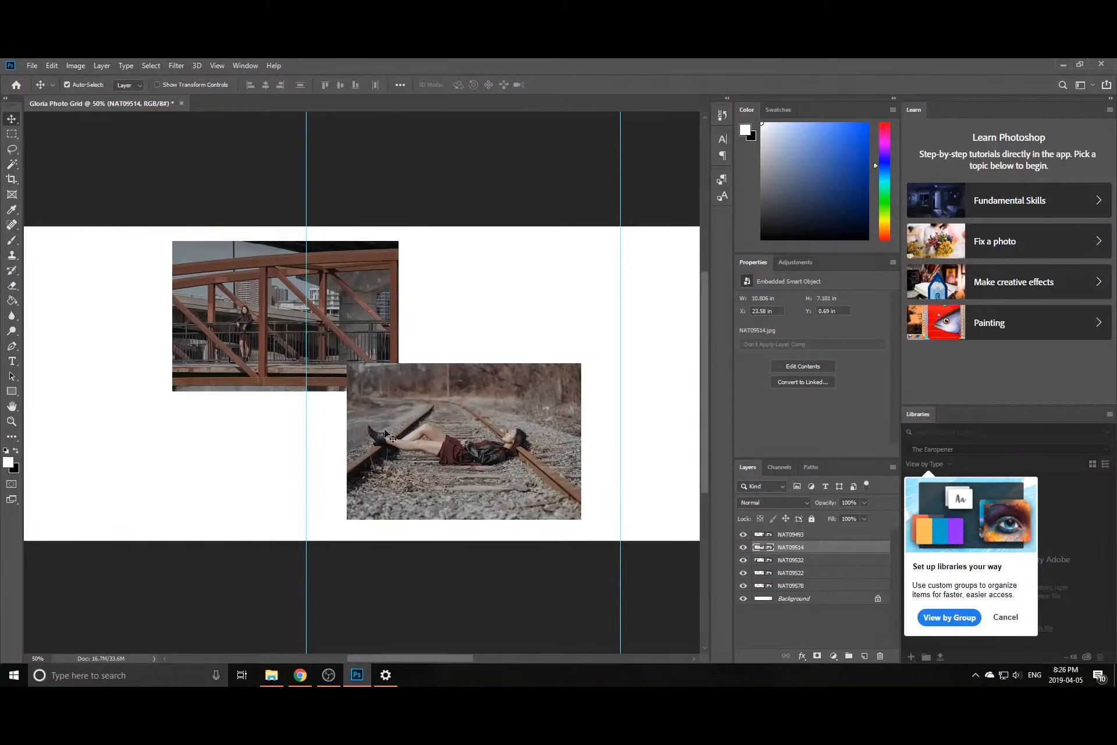
- Select a rectangle slightly larger than the overlap with the railway photo, rasterize NAT09514, erase that corner of it and deselect
click(12, 135)
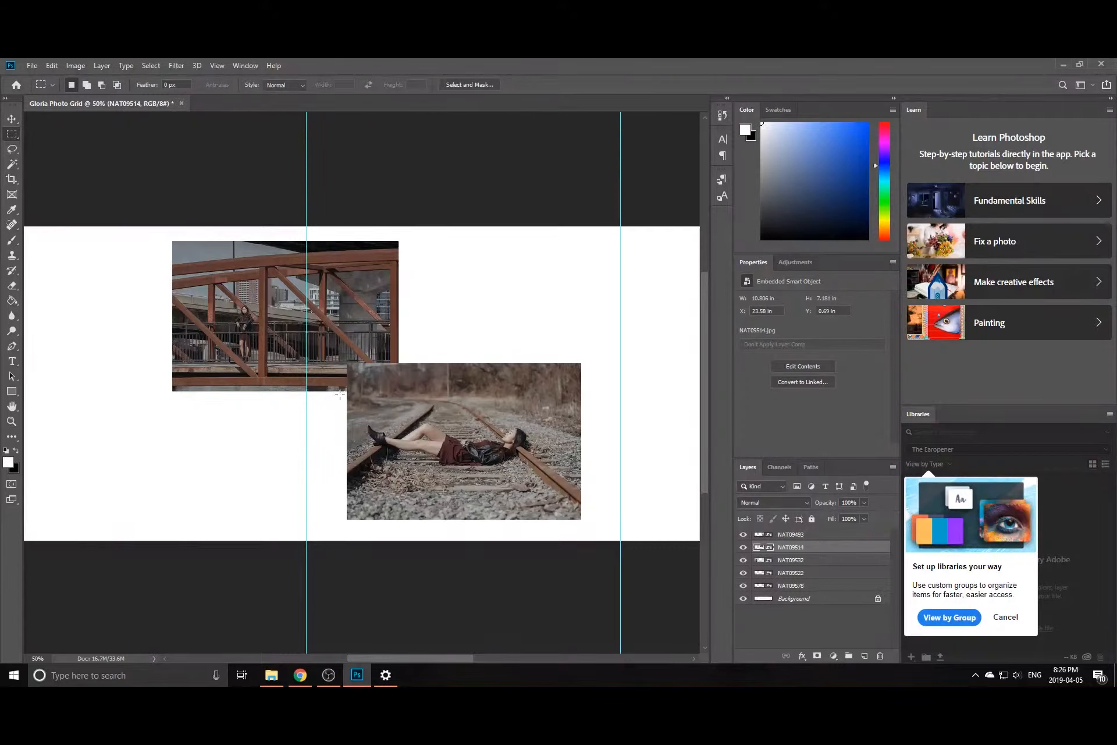
drag(340, 395, 419, 353)
click(11, 285)
click(379, 375)
click(537, 299)
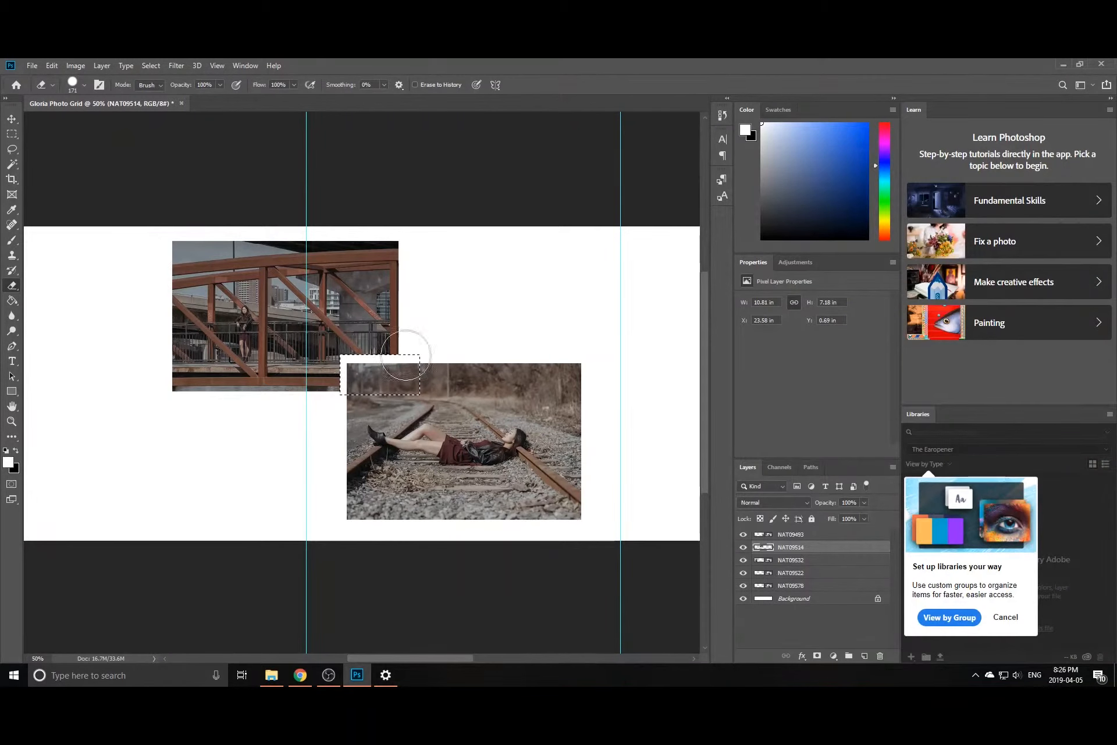
click(12, 134)
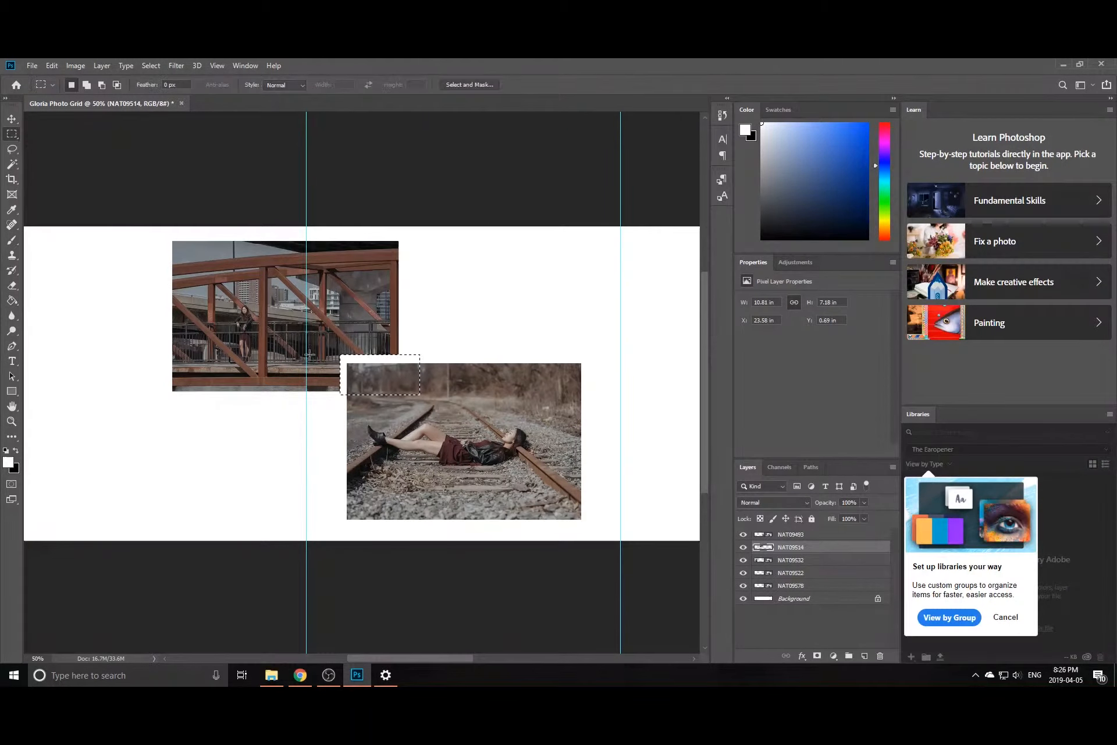
right_click(353, 365)
click(372, 374)
- Place NAT09573 as an embedded image about 8.7 × 5.8 in, low in the second column beneath the bridge photo
key(ctrl+minus)
key(ctrl+minus)
key(ctrl+minus)
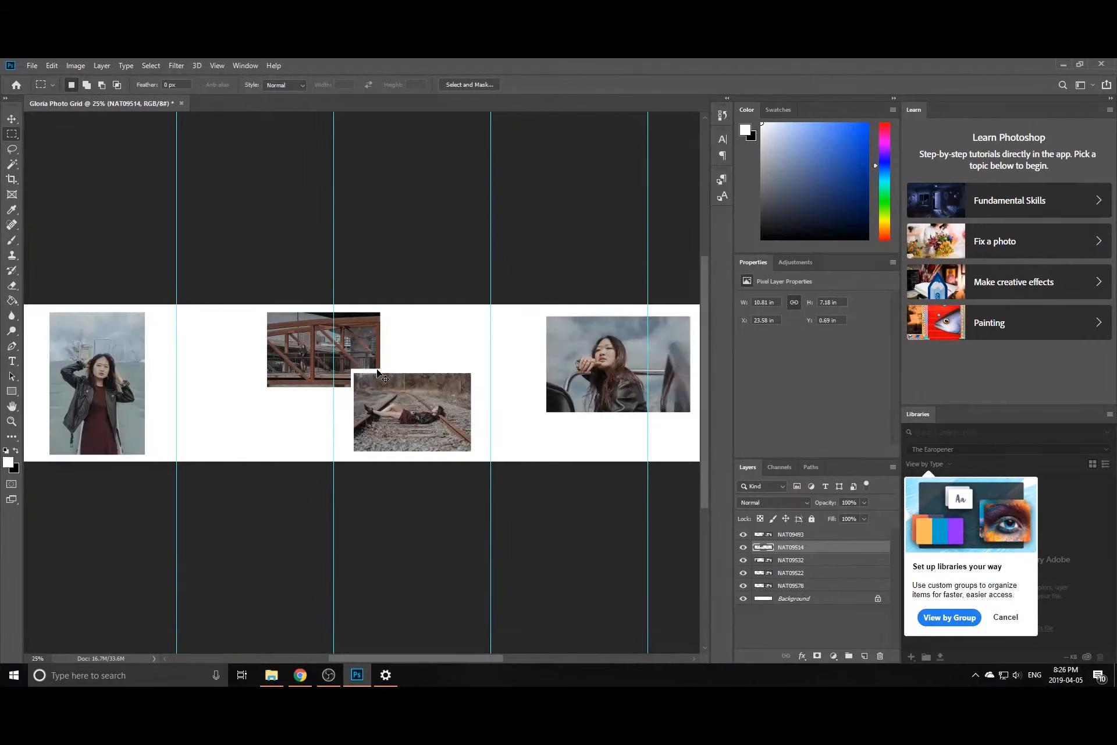
key(ctrl+plus)
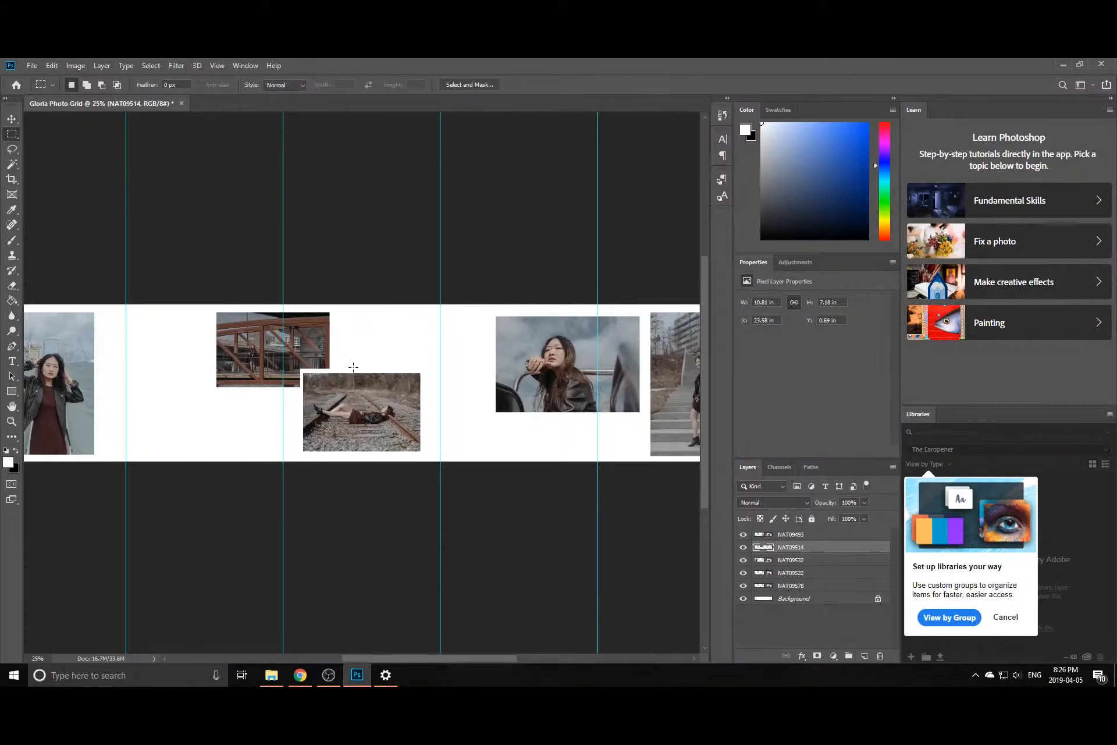
click(30, 67)
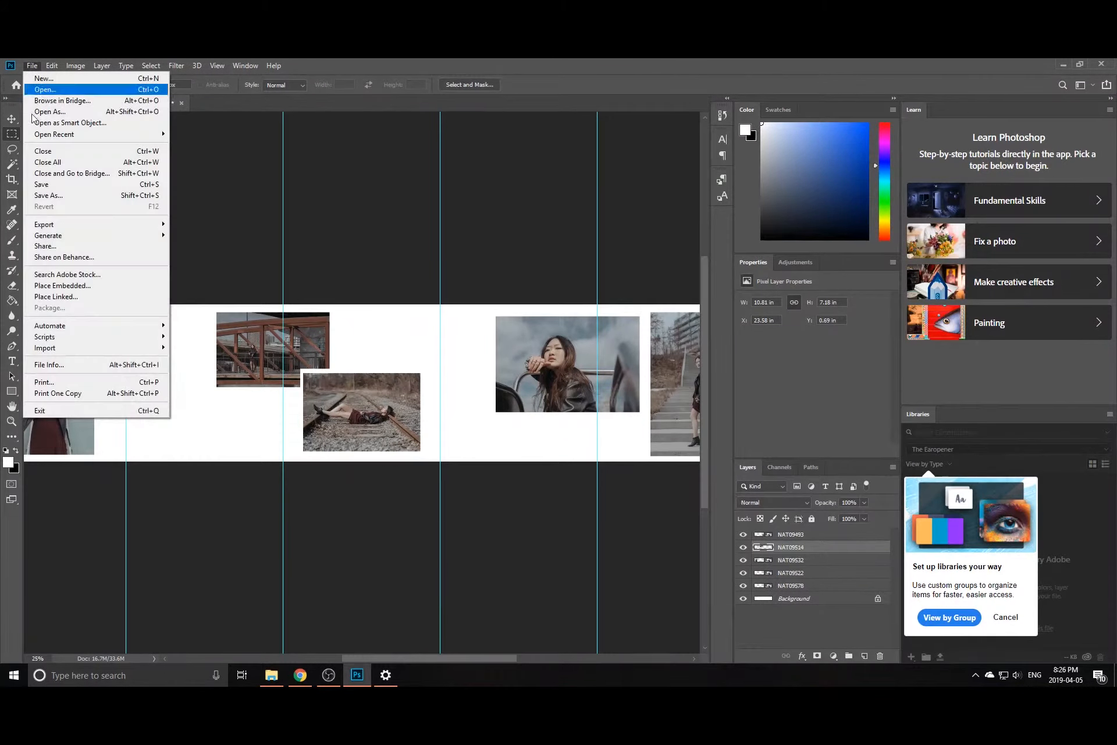
click(57, 278)
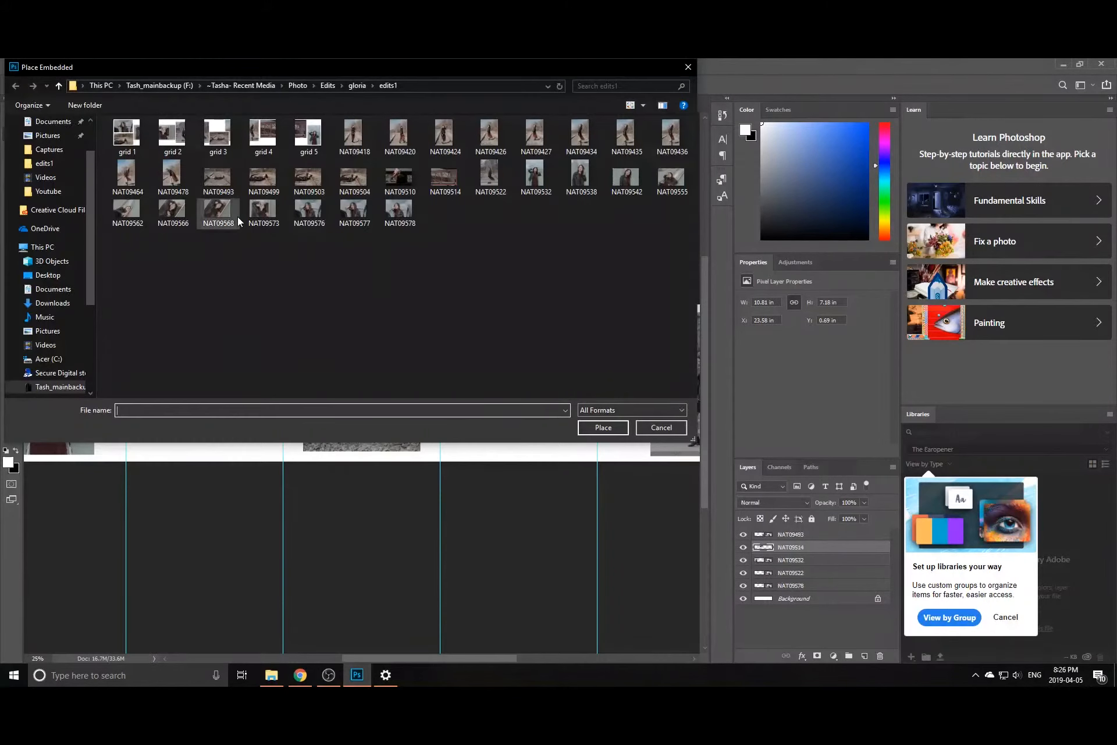
double_click(262, 209)
drag(385, 367, 245, 414)
click(445, 85)
- Place NAT09434 as an embedded image, scale it to about 169.5% and move it across the third and fourth columns beside the NAT09578 portrait
drag(469, 656, 420, 659)
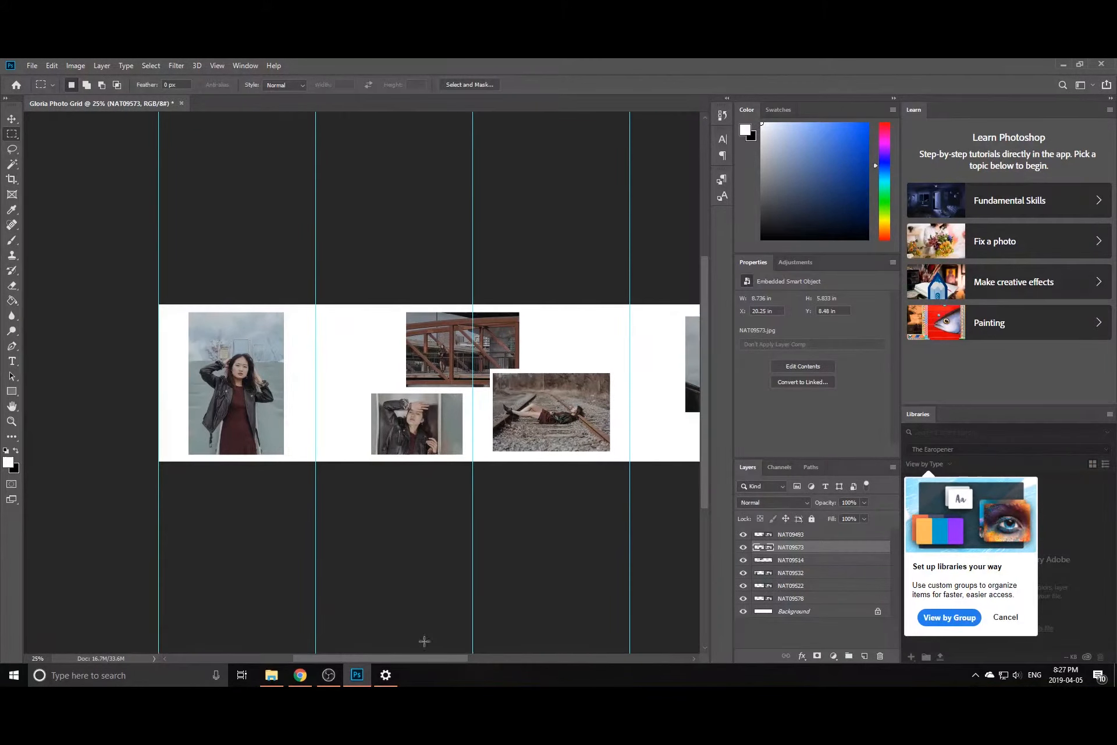
click(32, 65)
click(85, 284)
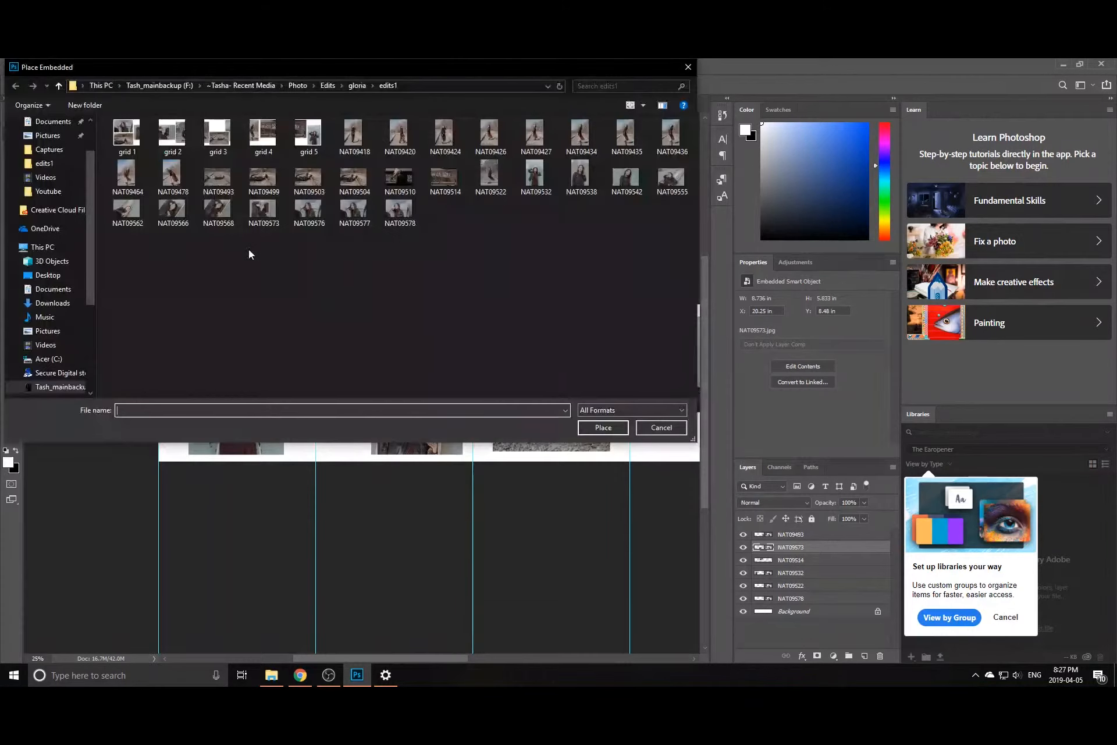
double_click(577, 131)
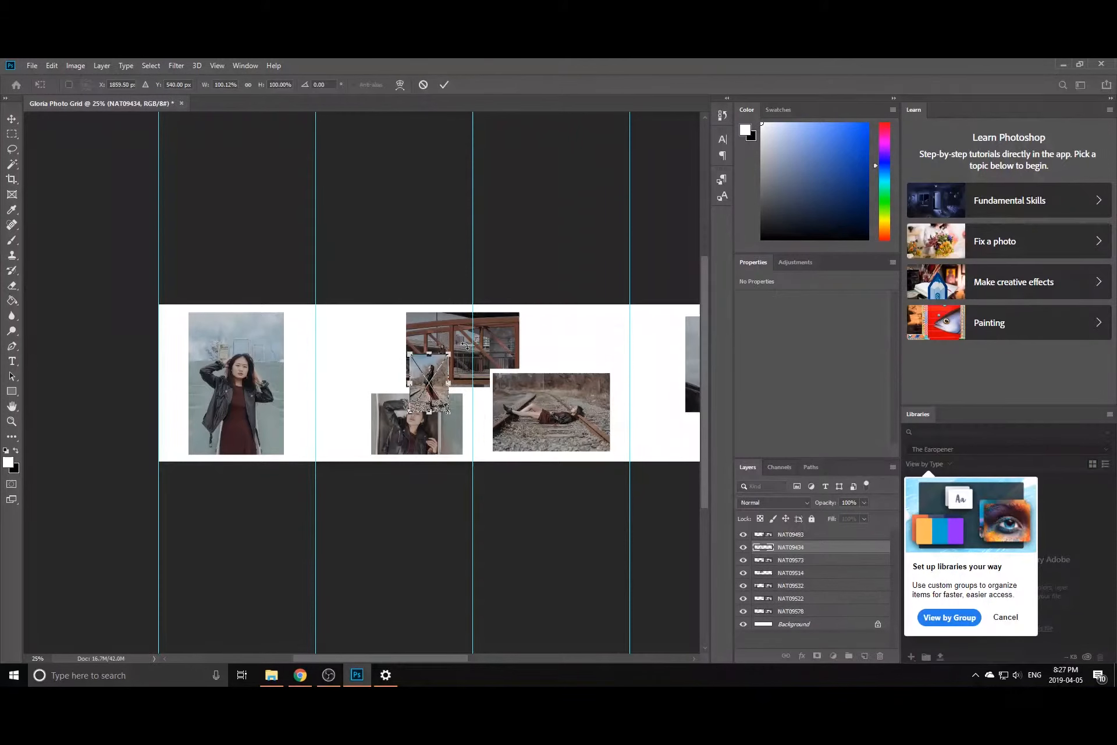
drag(452, 354, 498, 317)
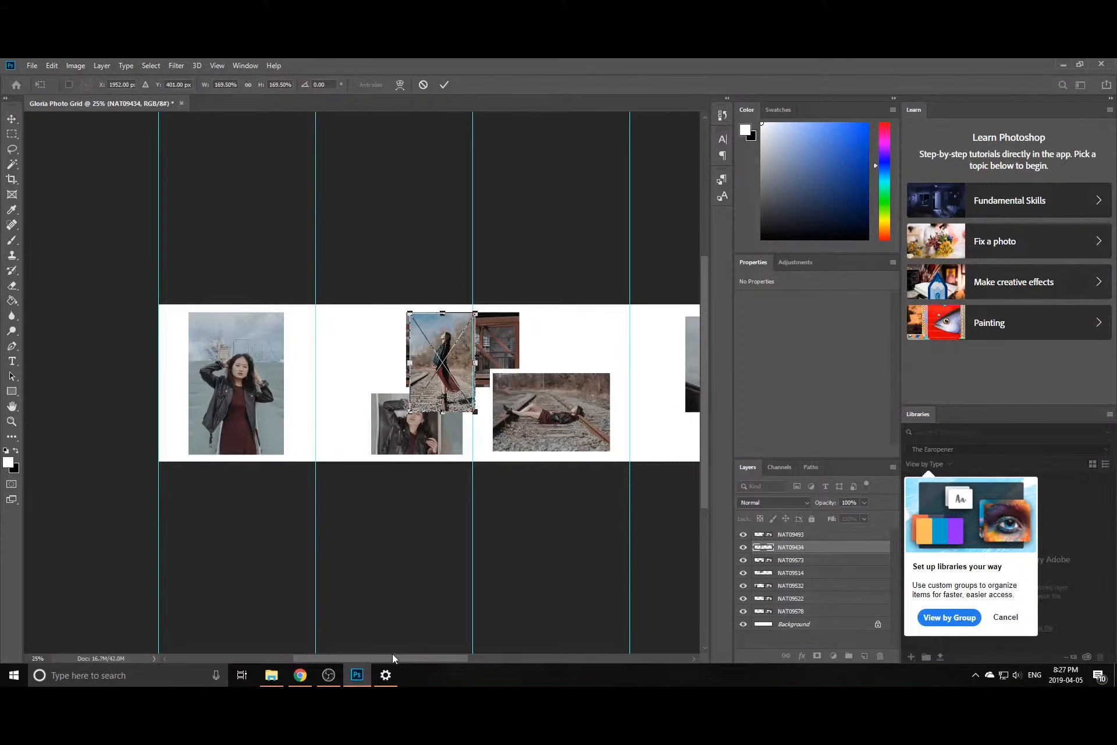
drag(393, 657, 449, 648)
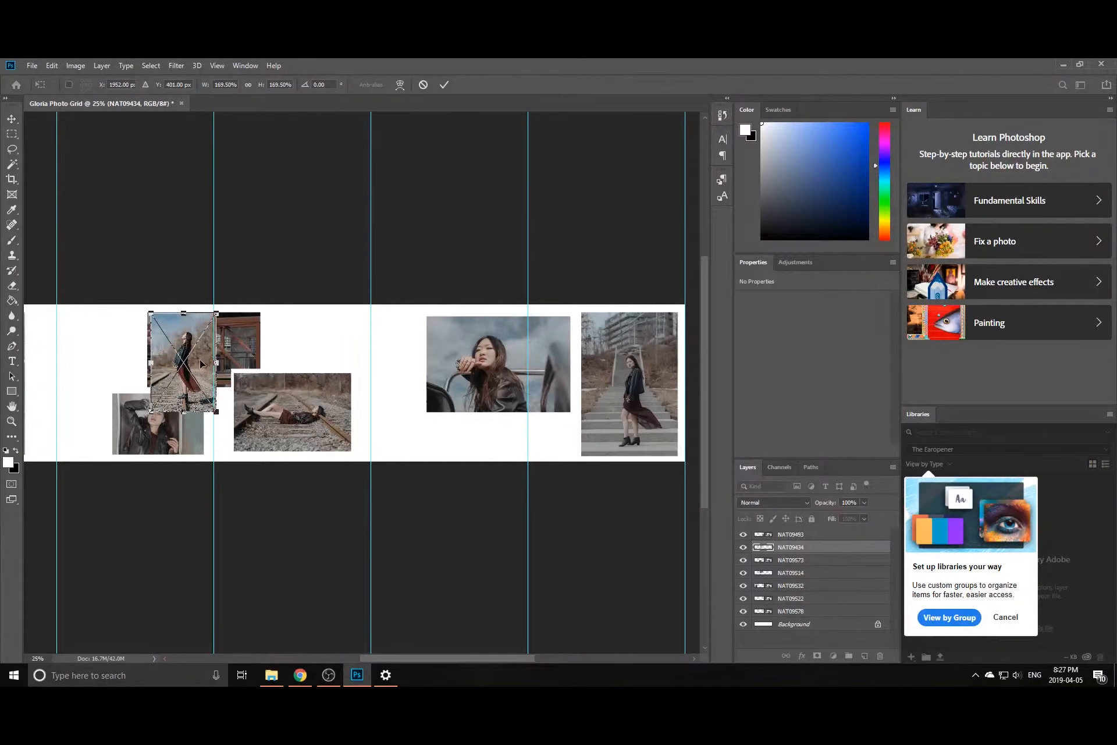
drag(200, 359, 407, 337)
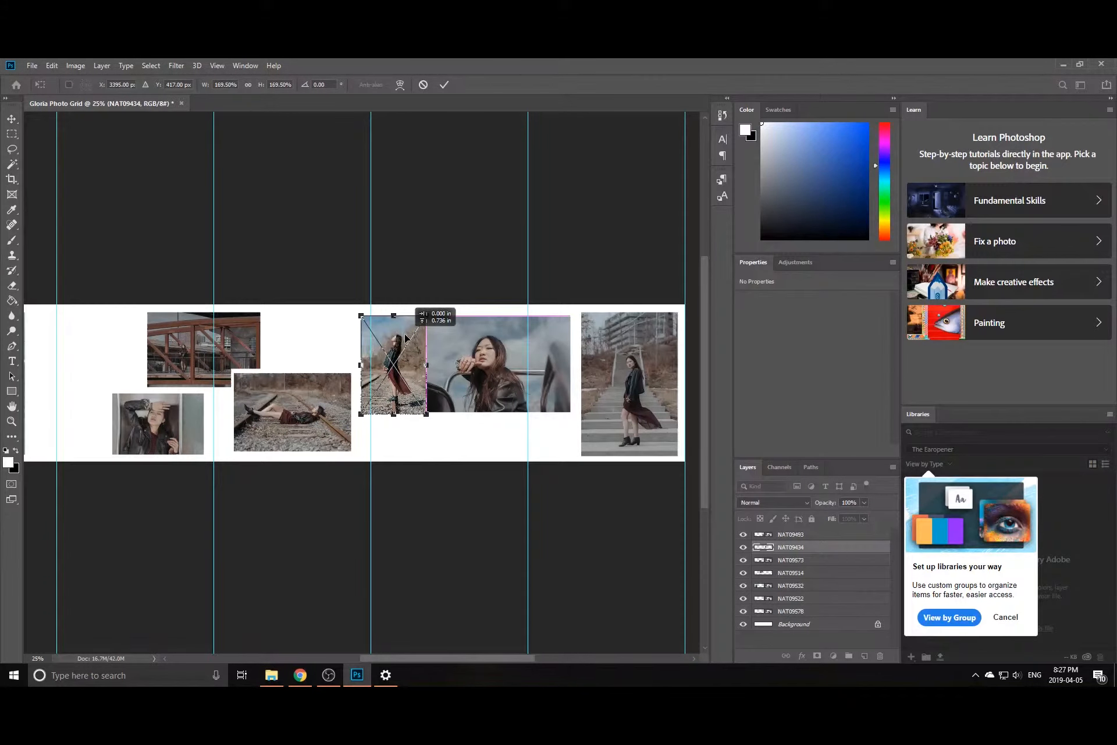
- Nudge NAT09434 left and up to about X 3359 px, Y 369 px, leaving a gap beside the portrait, and commit the placement
key(shift+Left)
key(shift+Left)
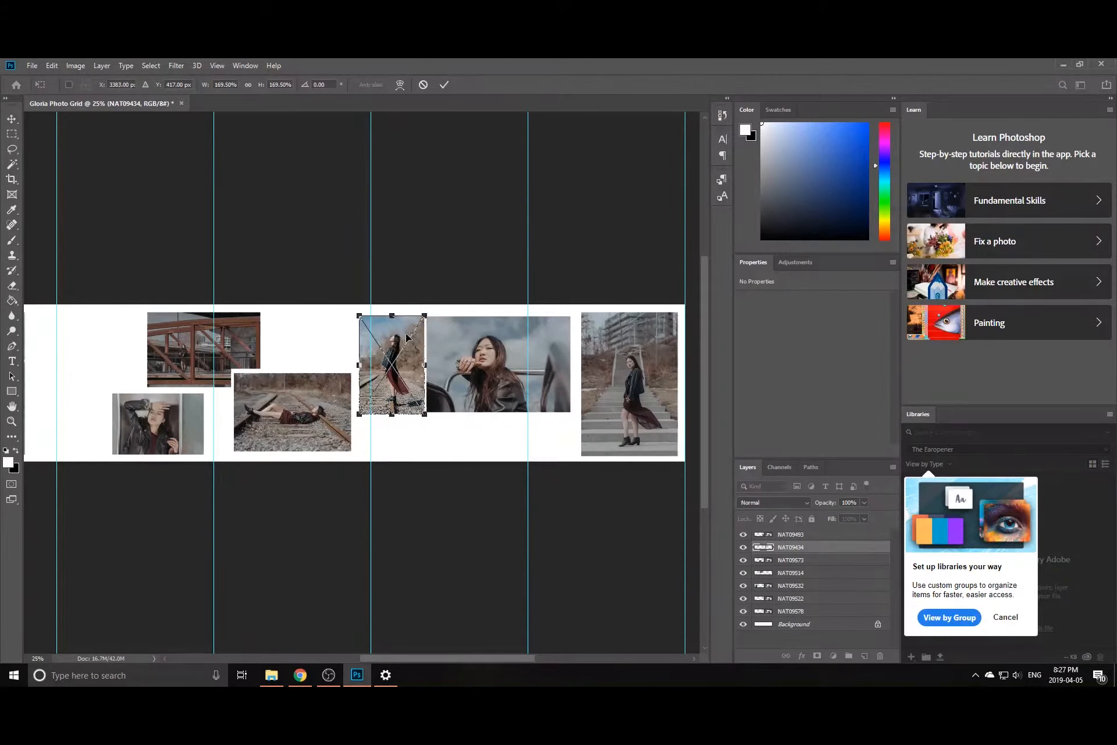
key(shift+Left)
key(shift+Left)
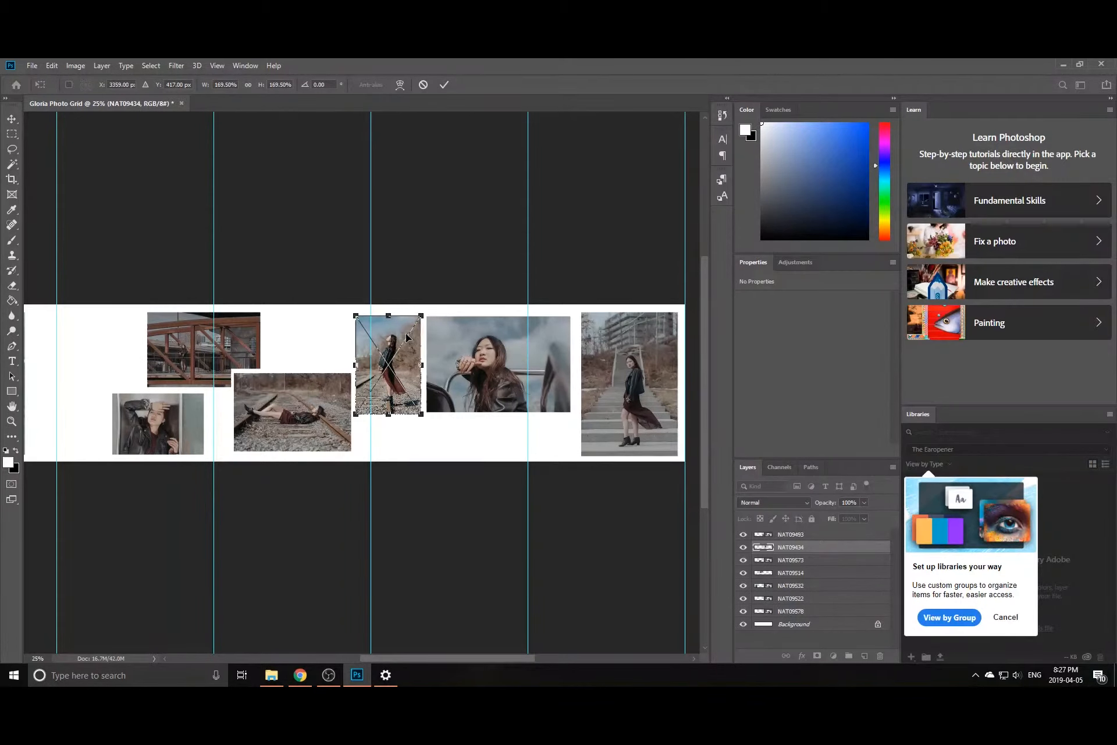
key(shift+Up)
key(shift+Up)
key(shift+Up)
key(shift+Up)
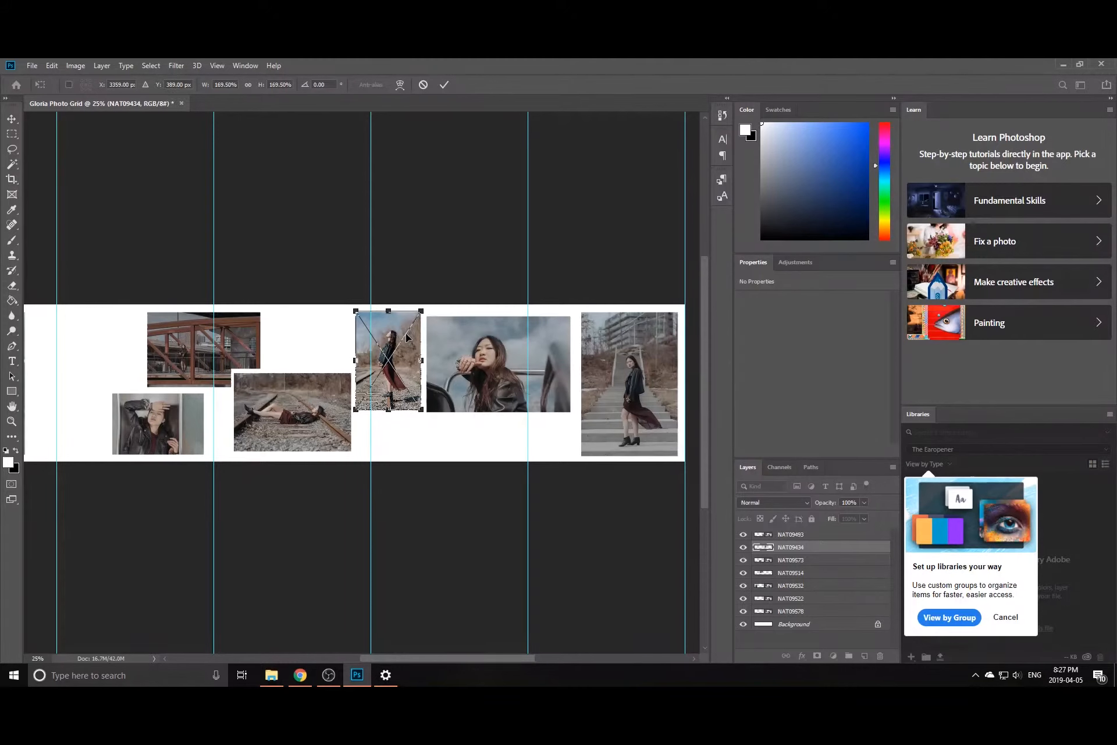
key(Up)
key(Up)
key(Up)
key(Up)
key(Up)
key(Up)
key(Up)
key(Up)
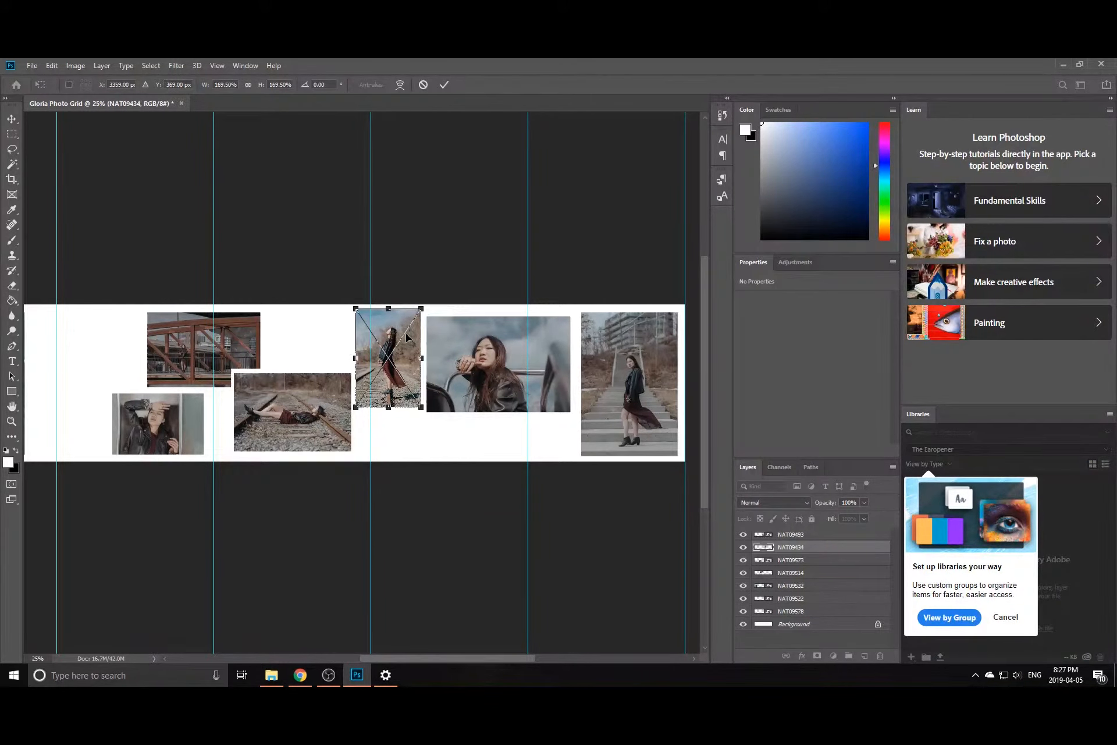
key(m)
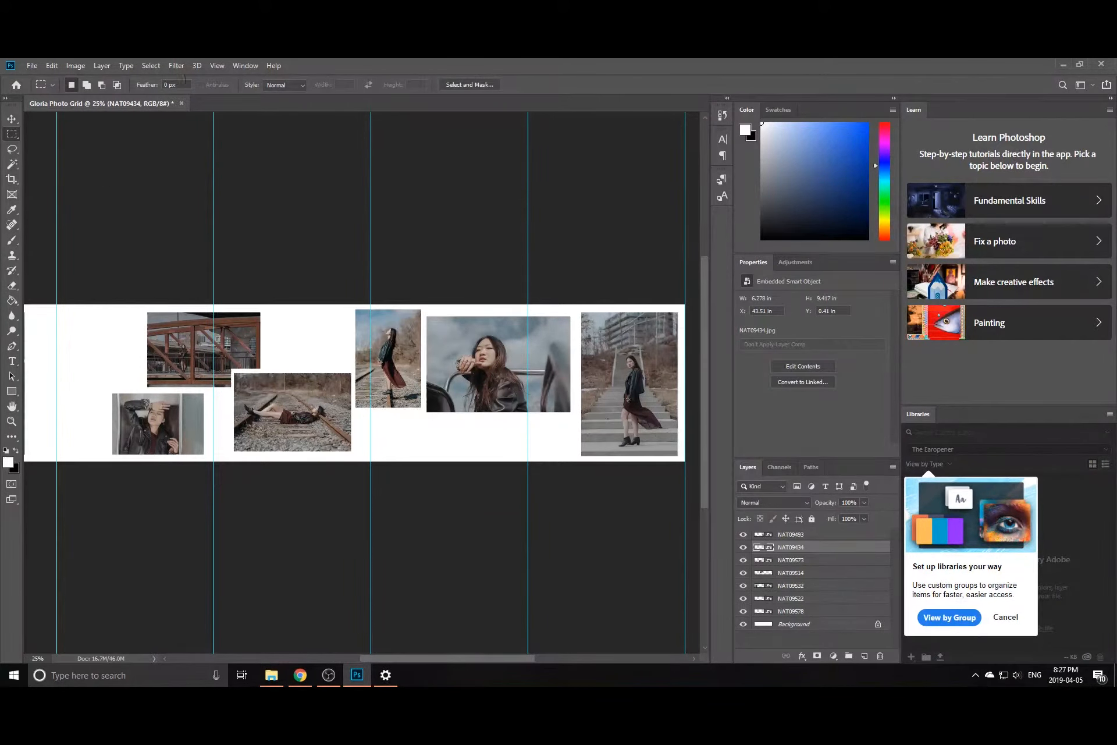
- Place NAT09499 as an embedded image about 12.4 × 8.3 in, high across the first and second columns, overlapping the bridge photo
click(32, 66)
click(80, 286)
double_click(265, 179)
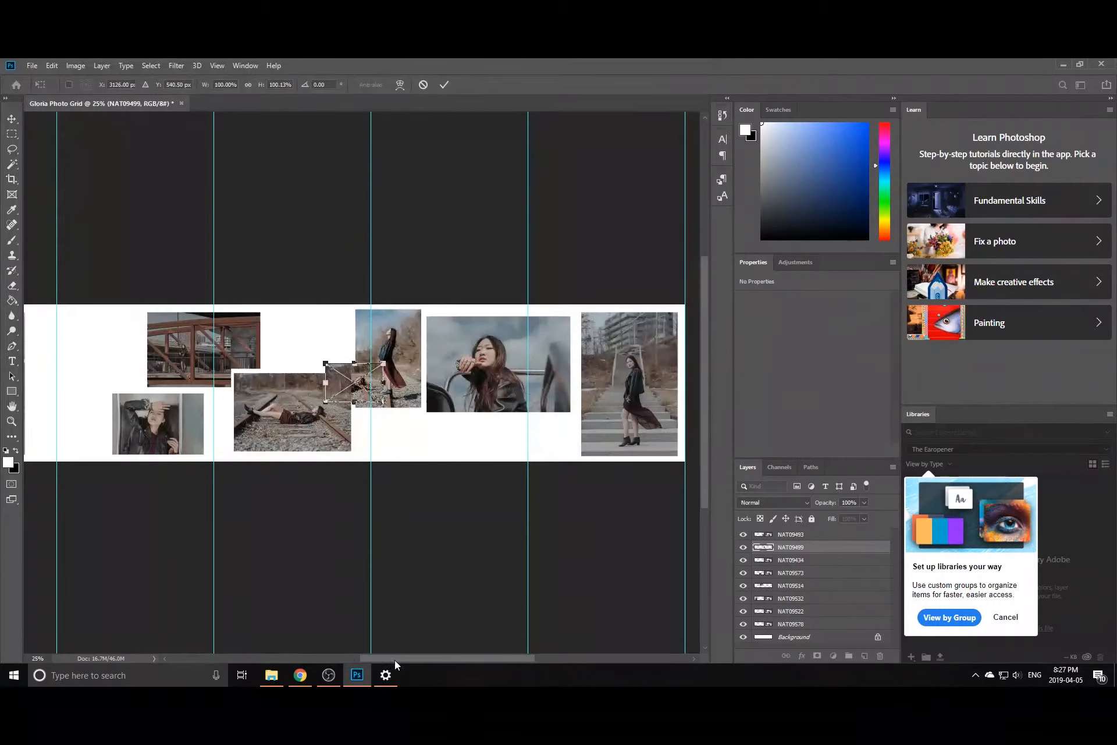
drag(388, 658, 333, 659)
drag(568, 383, 338, 286)
drag(314, 329, 327, 344)
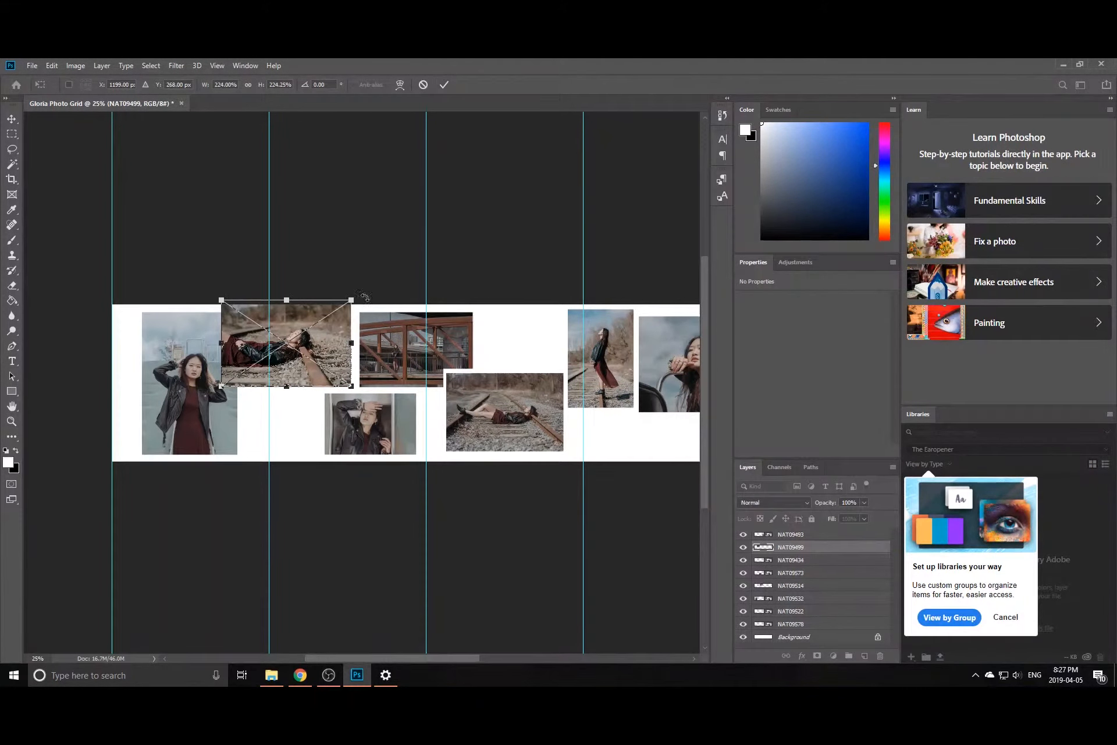
drag(333, 363, 353, 358)
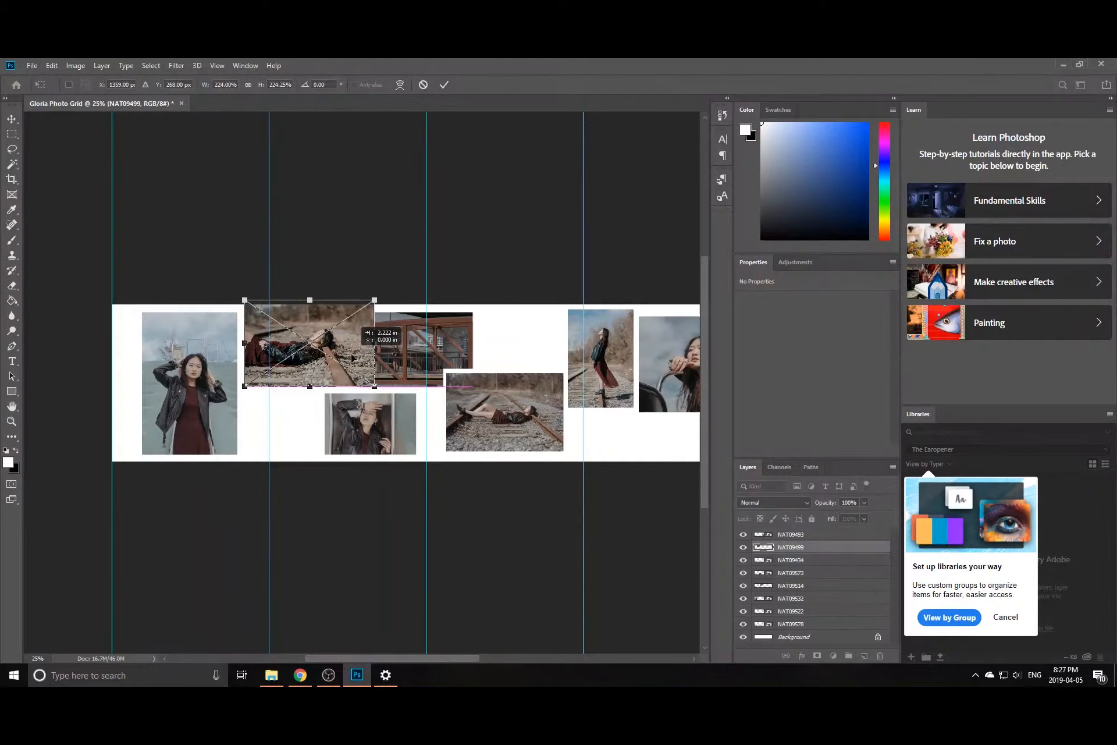
click(444, 85)
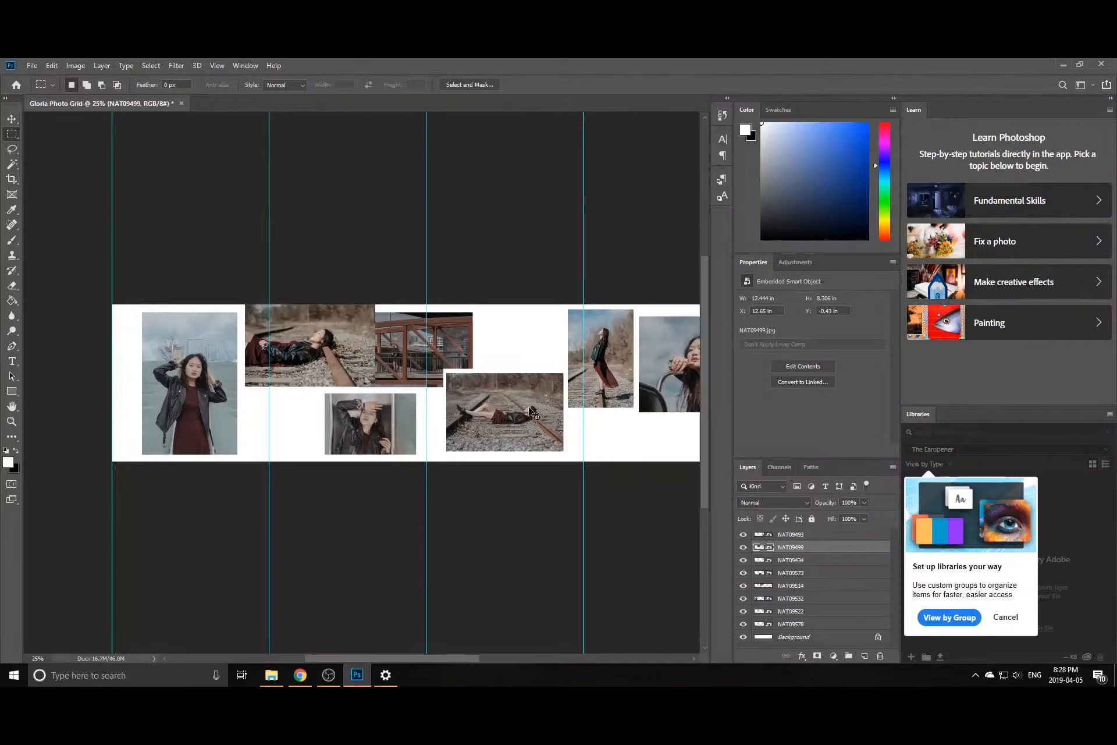
- Move the bridge photo layer NAT09514 to the top of the layer stack
key(ctrl+plus)
key(ctrl+plus)
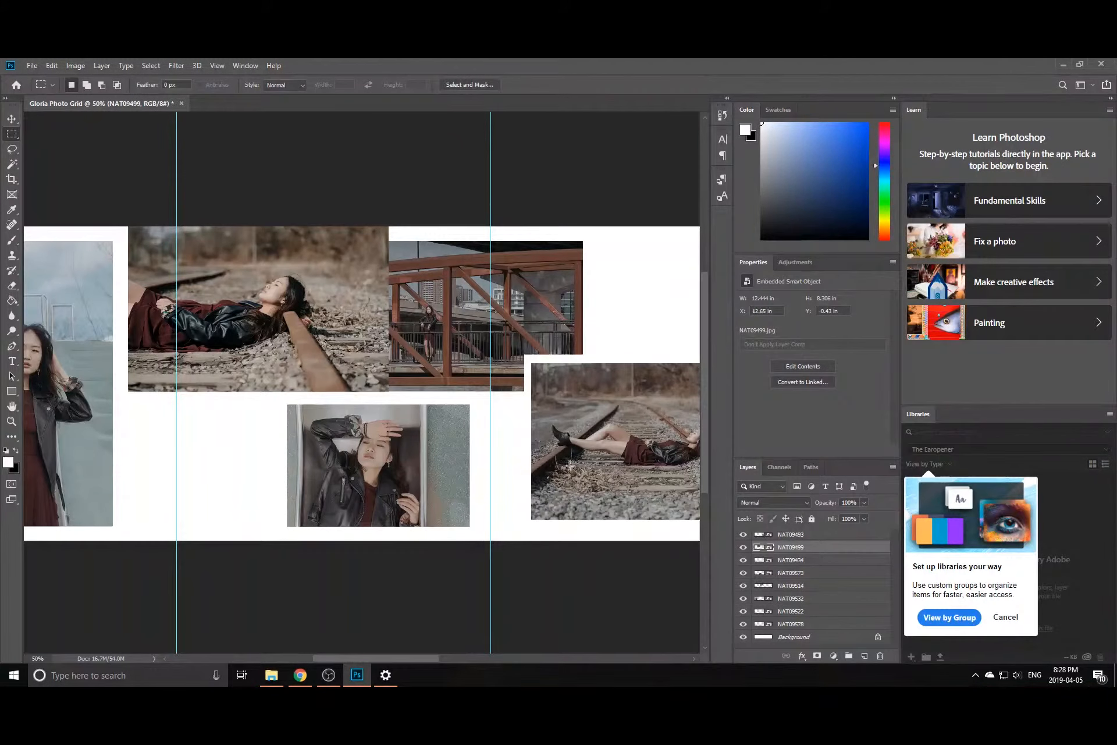
click(12, 119)
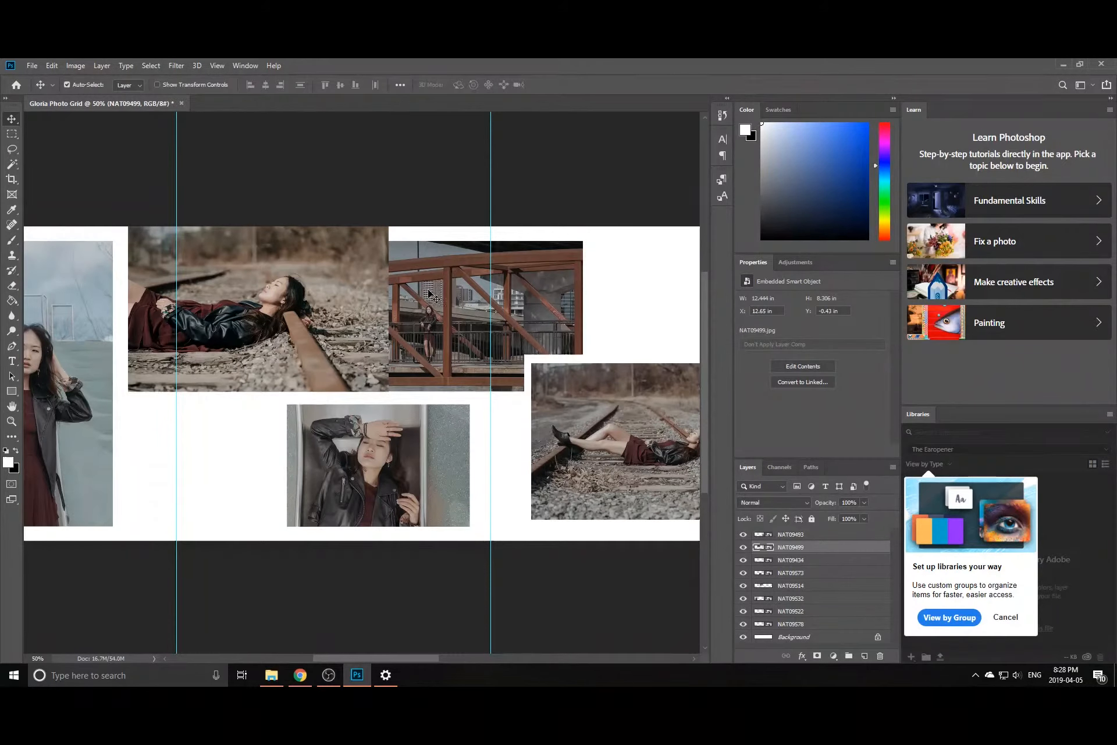
click(410, 292)
drag(792, 586, 792, 532)
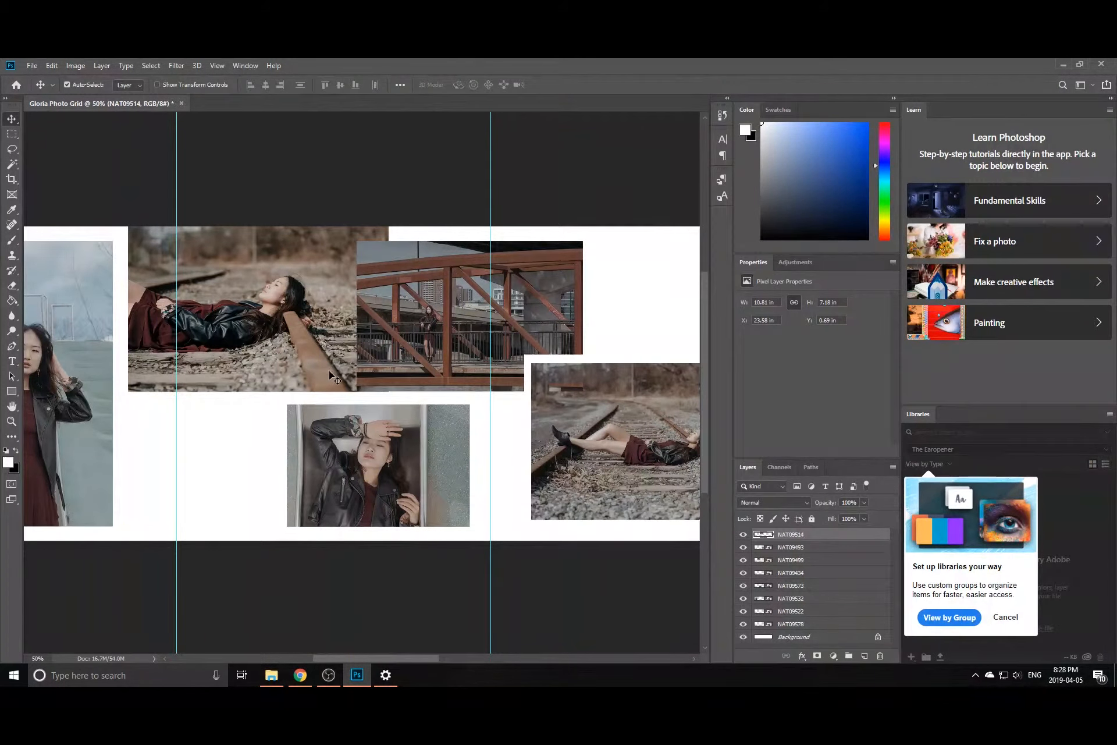
- Select a rectangle slightly beyond the bridge photo's left edge, rasterize NAT09499, erase its overlapping strip and deselect
click(13, 135)
mouse_move(391, 235)
mouse_down()
mouse_move(349, 250)
mouse_move(346, 396)
mouse_move(346, 241)
mouse_move(401, 234)
mouse_up()
click(351, 397)
key(v)
click(287, 313)
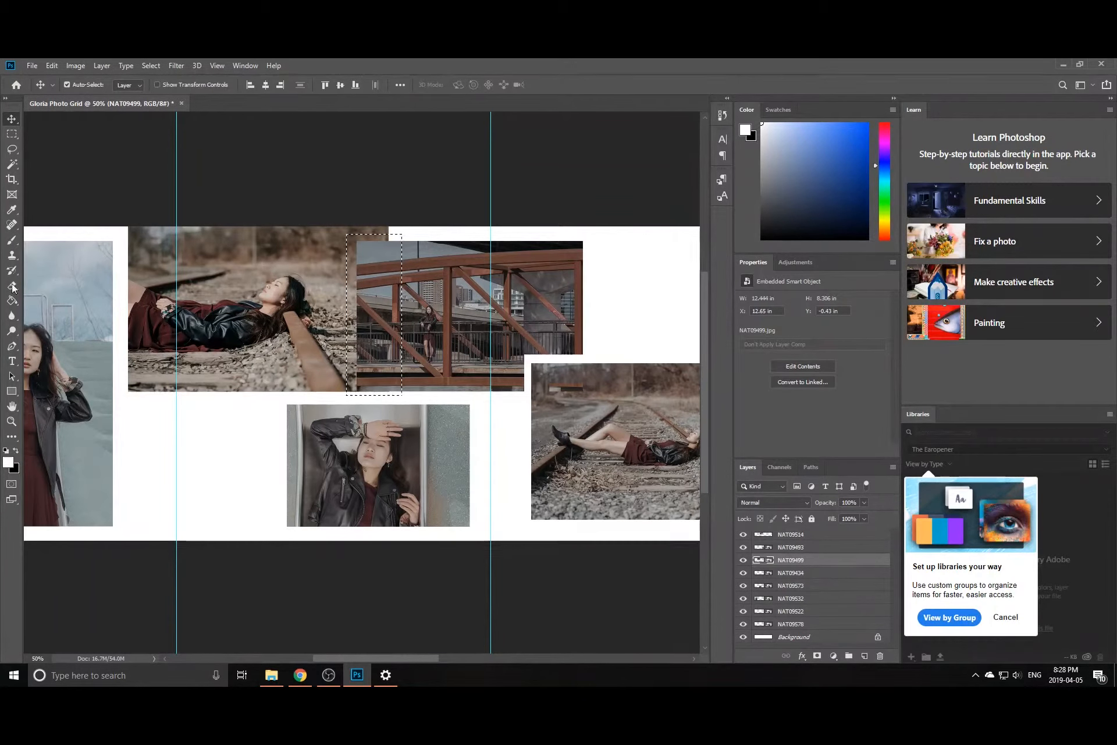
key(e)
click(350, 396)
key(Return)
mouse_move(350, 396)
mouse_down()
mouse_move(348, 279)
mouse_move(375, 242)
mouse_move(419, 230)
mouse_up()
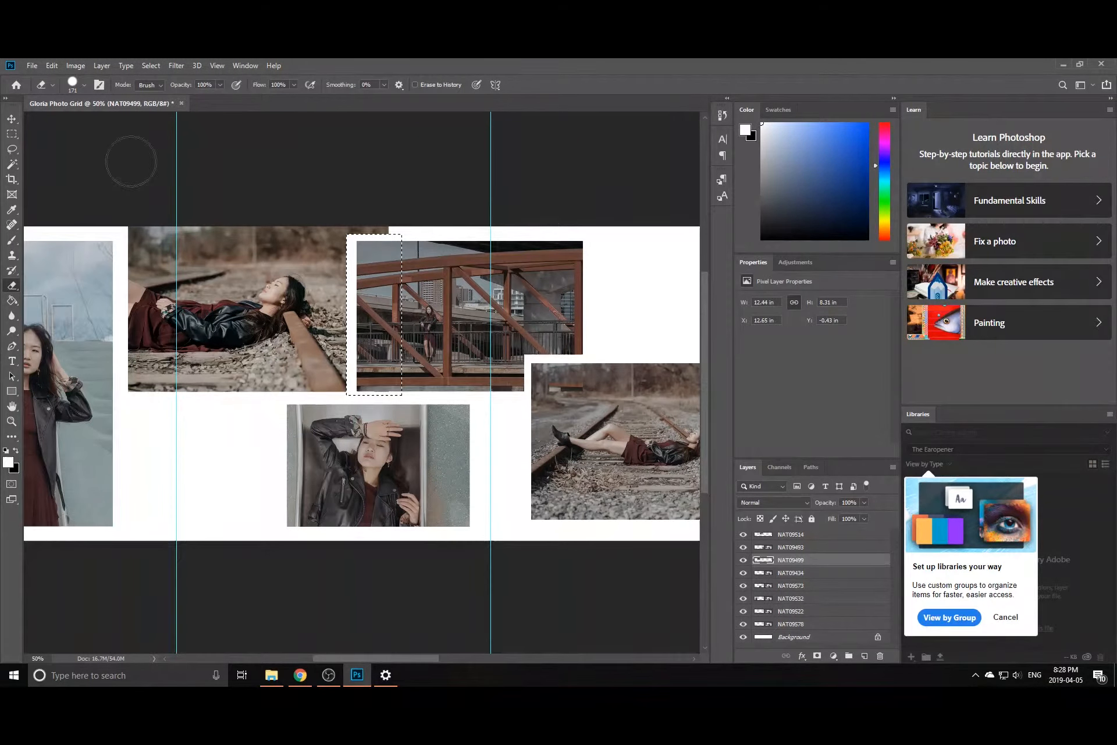
click(12, 134)
right_click(385, 282)
click(412, 289)
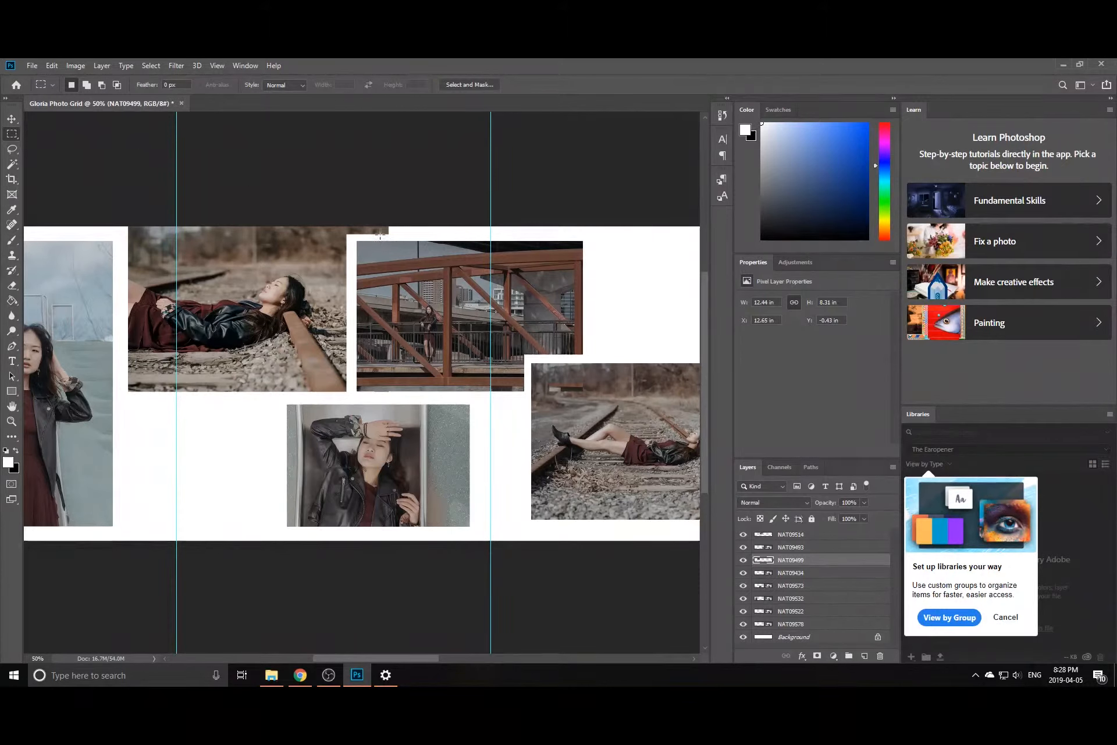
- Erase the leftover strip of NAT09499 above the bridge photo using a rectangular selection, deselect, and erase the small remaining fragment
drag(379, 235, 346, 221)
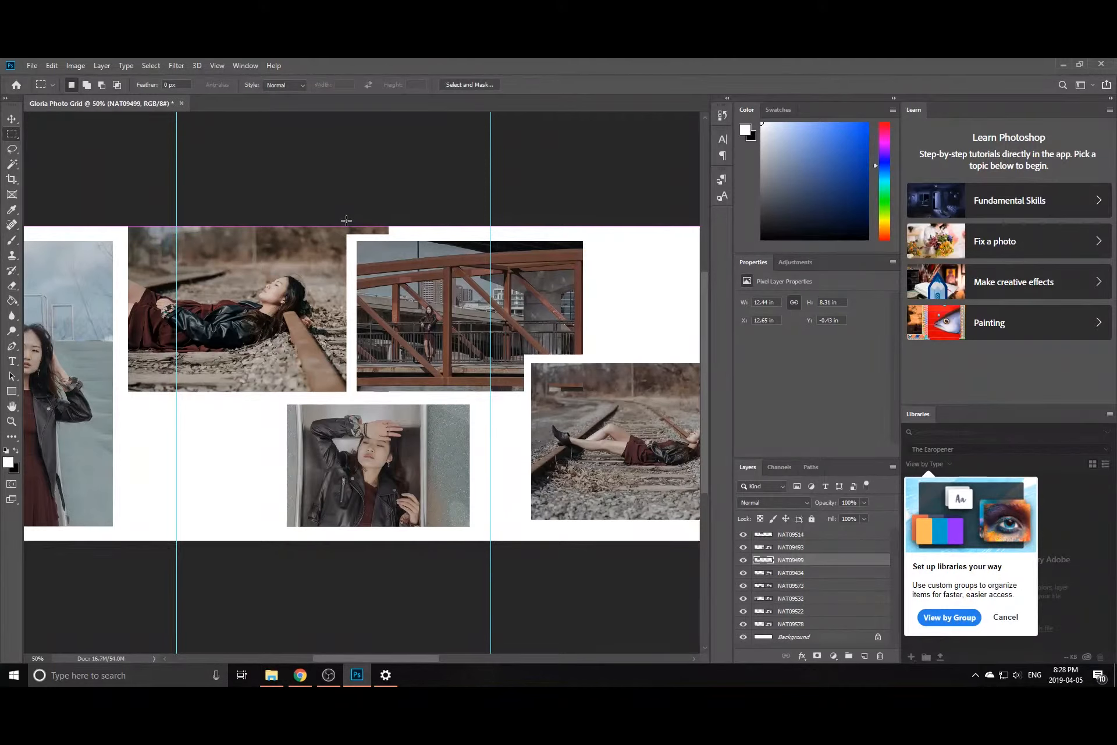
click(11, 285)
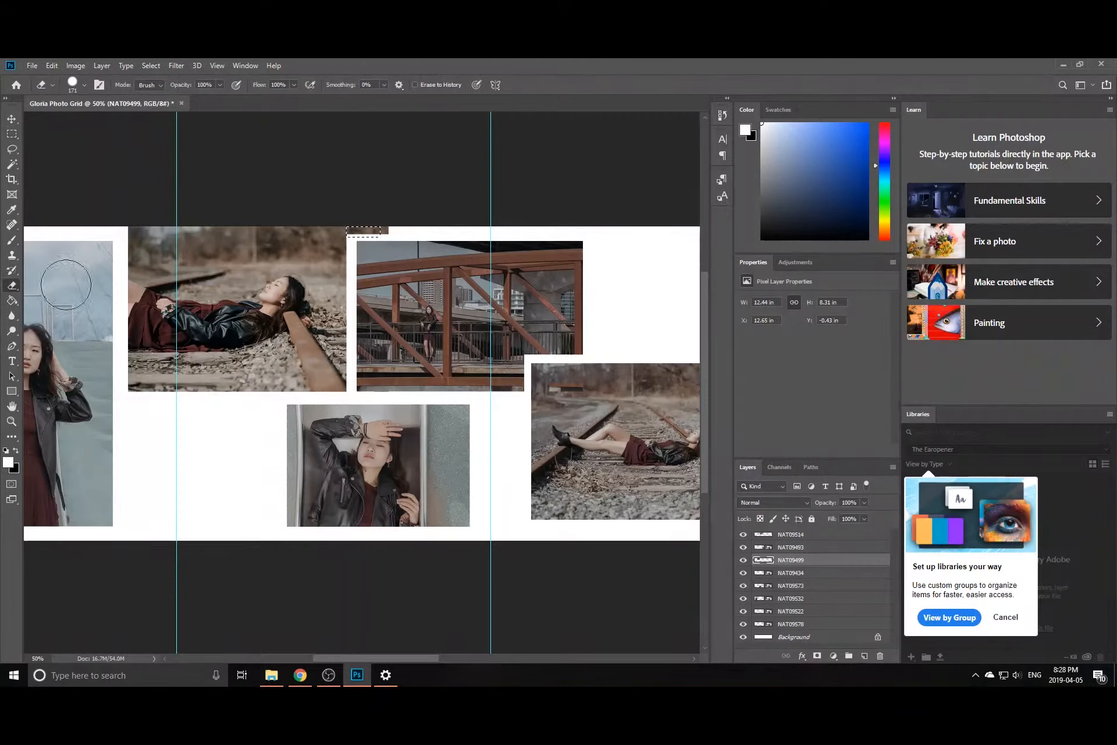
click(378, 233)
key(m)
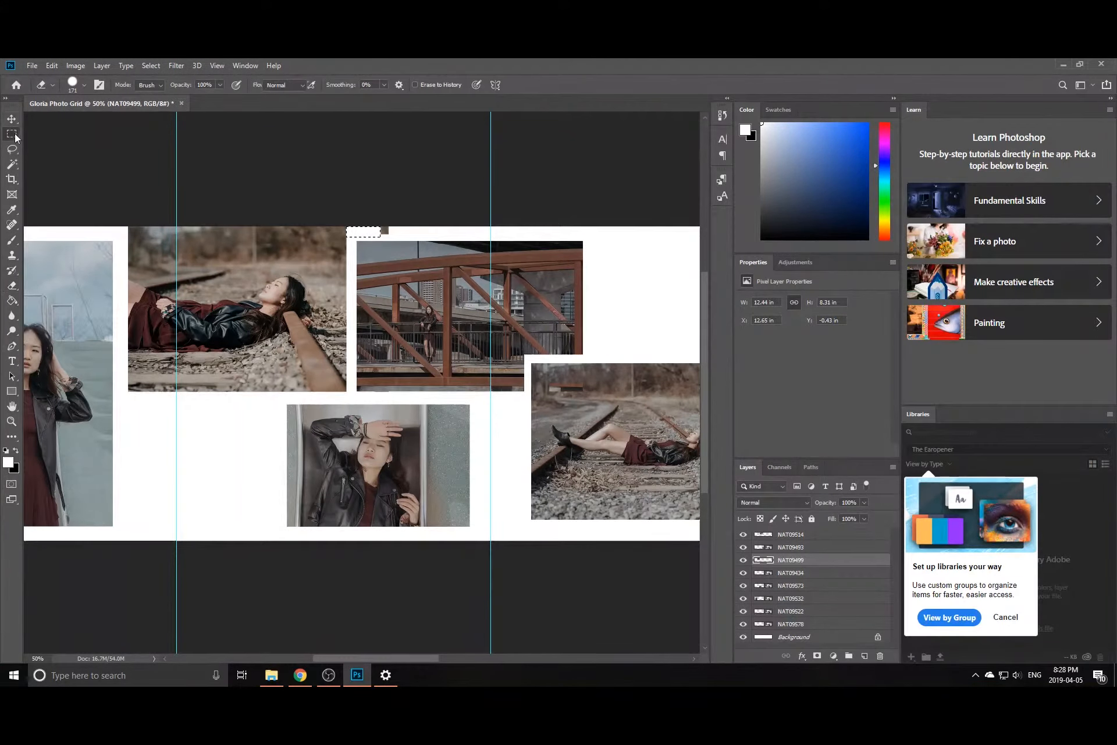
right_click(358, 235)
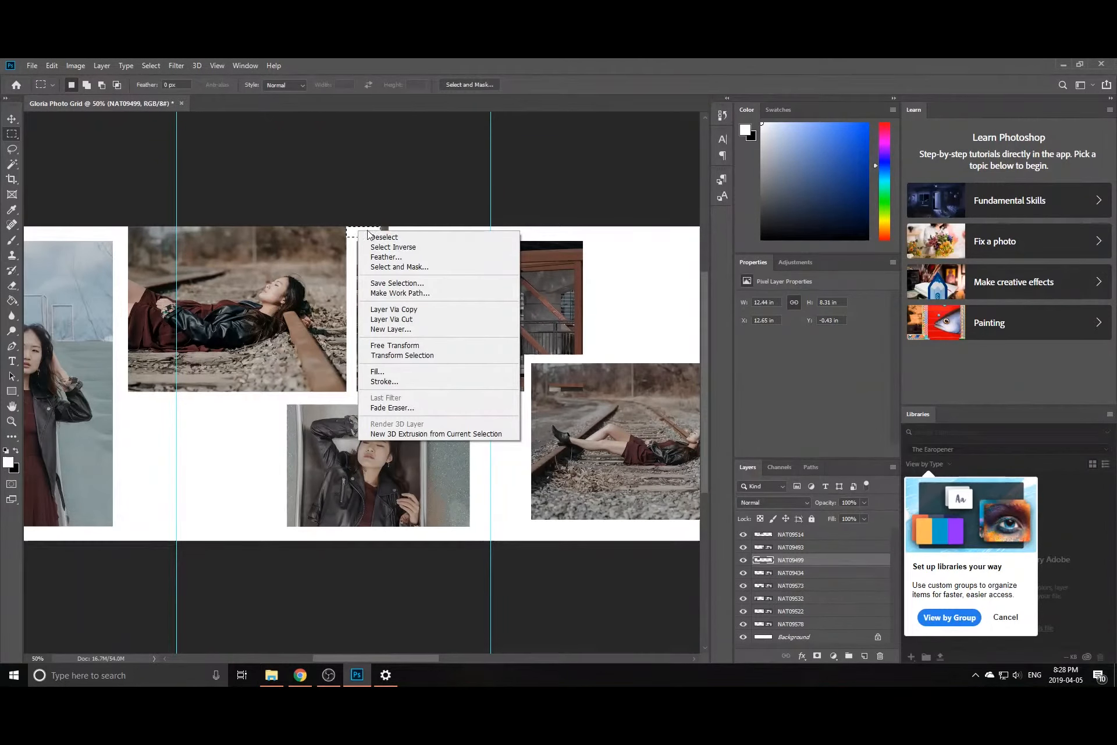
click(372, 237)
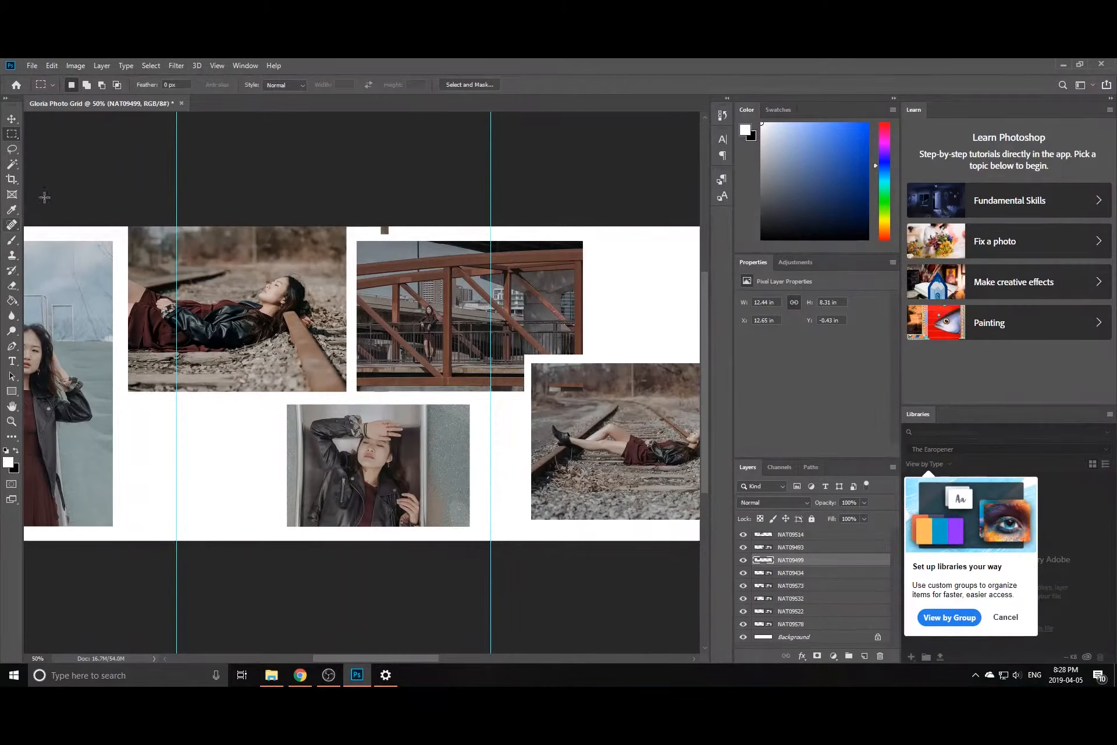
click(13, 286)
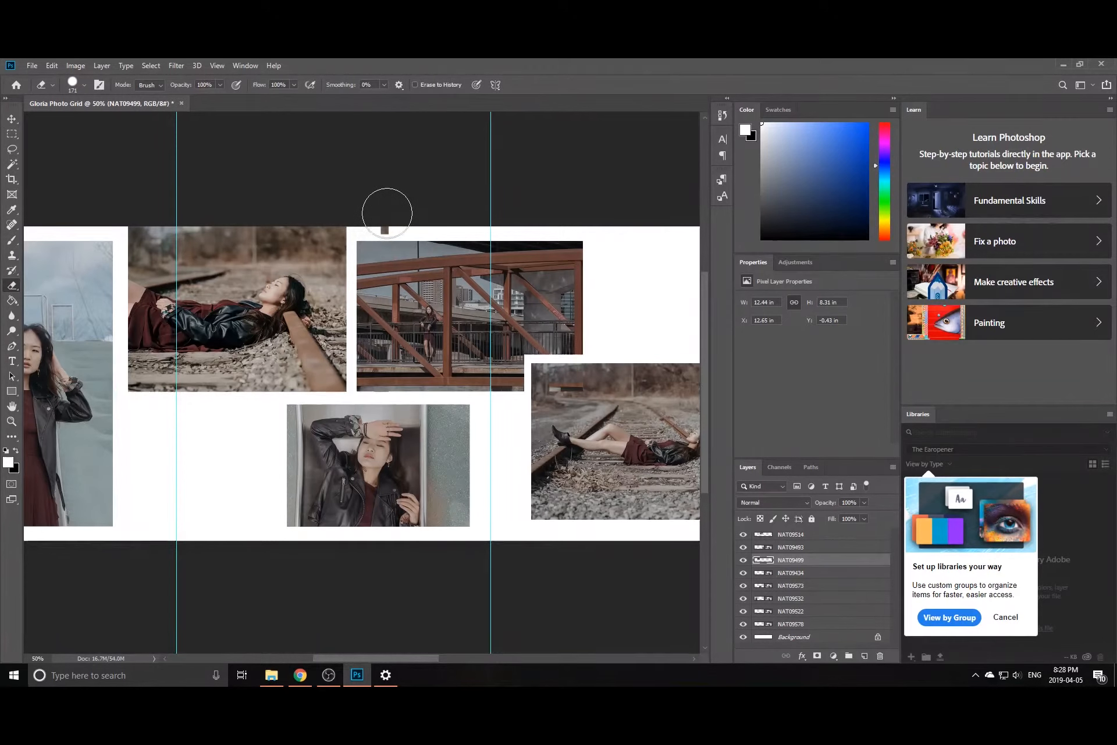
click(386, 212)
- Place NAT09566 as an embedded image about 7.7 × 5.1 in, above the lying railway photo and beside the bridge photo
key(ctrl+minus)
key(ctrl+minus)
click(32, 66)
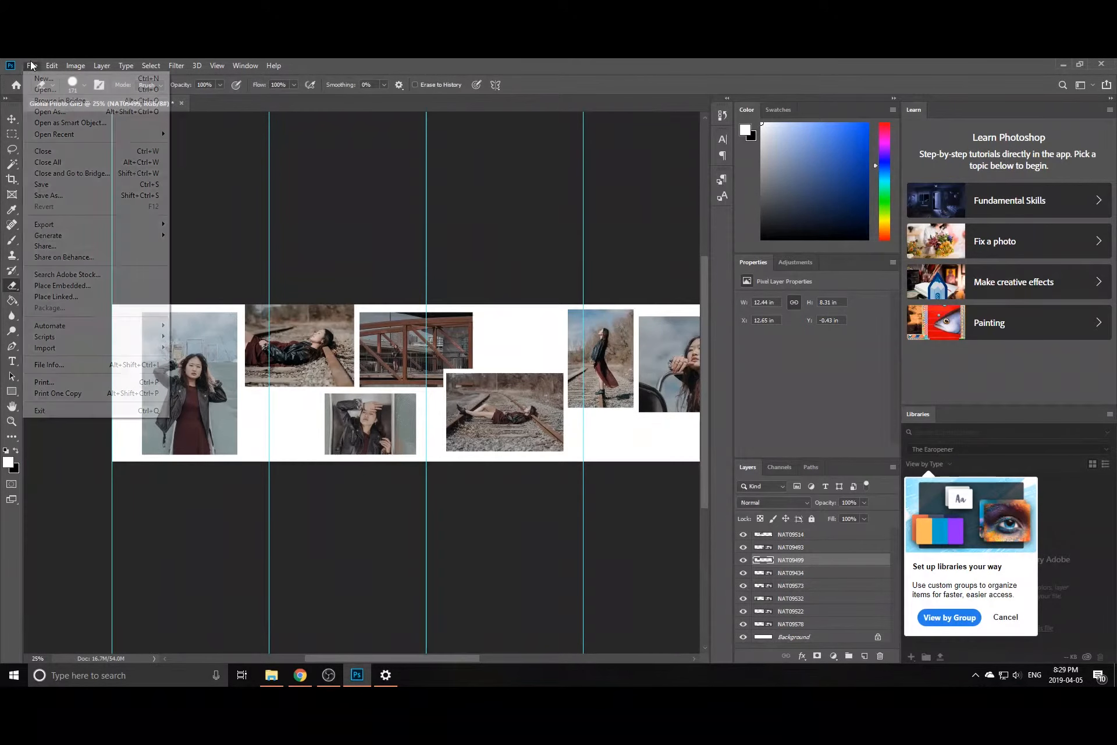
click(57, 286)
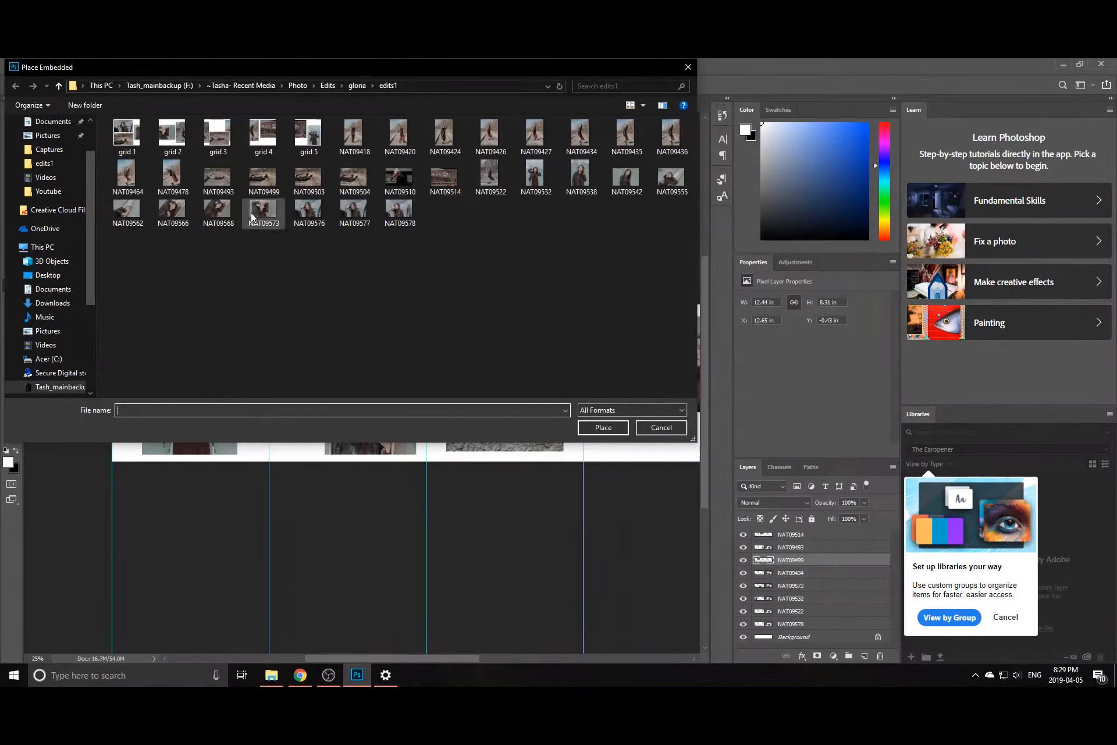
double_click(173, 208)
drag(418, 391, 565, 303)
drag(552, 335, 547, 344)
key(Return)
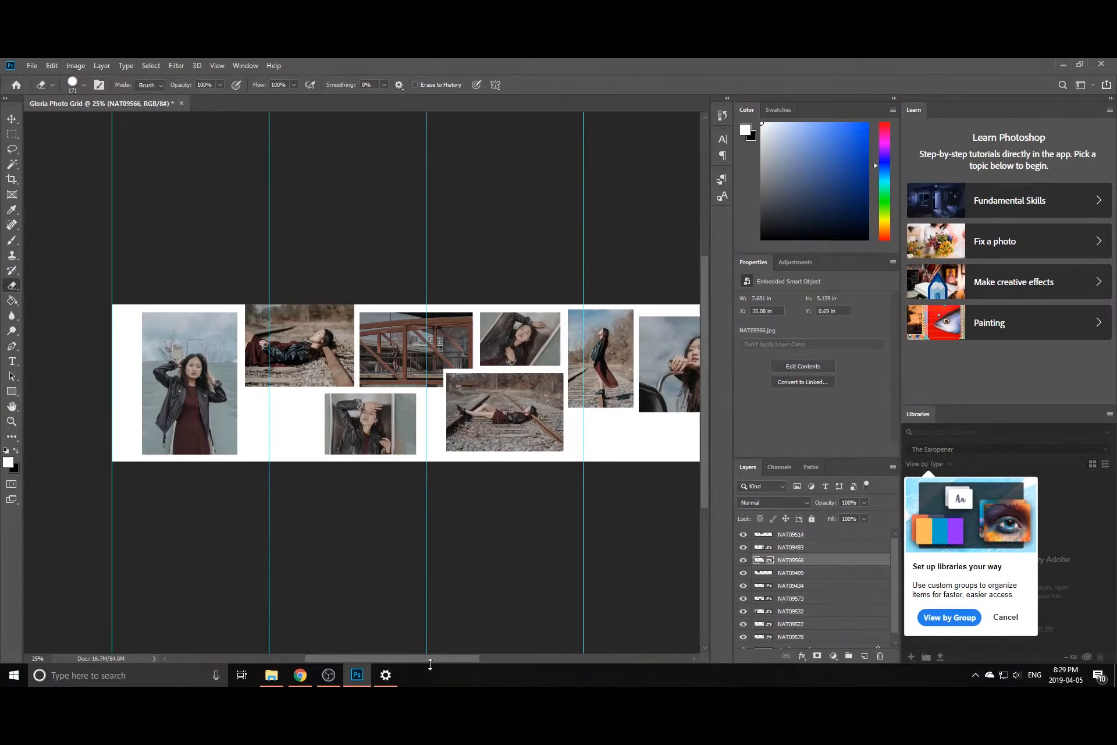
- Place NAT09542 as an embedded image low across the fourth and fifth columns, overlapping the lower corner of the cloudy-sky portrait
scroll(483, 657, right, 5)
scroll(448, 362, left, 5)
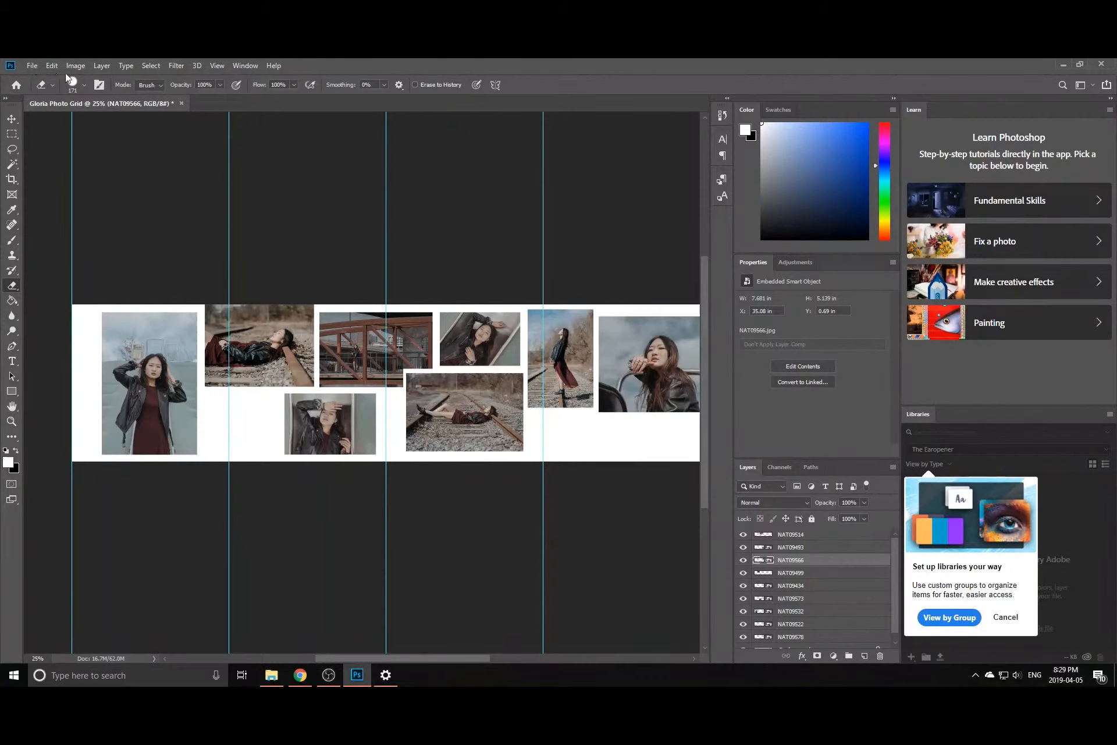
click(32, 65)
click(109, 285)
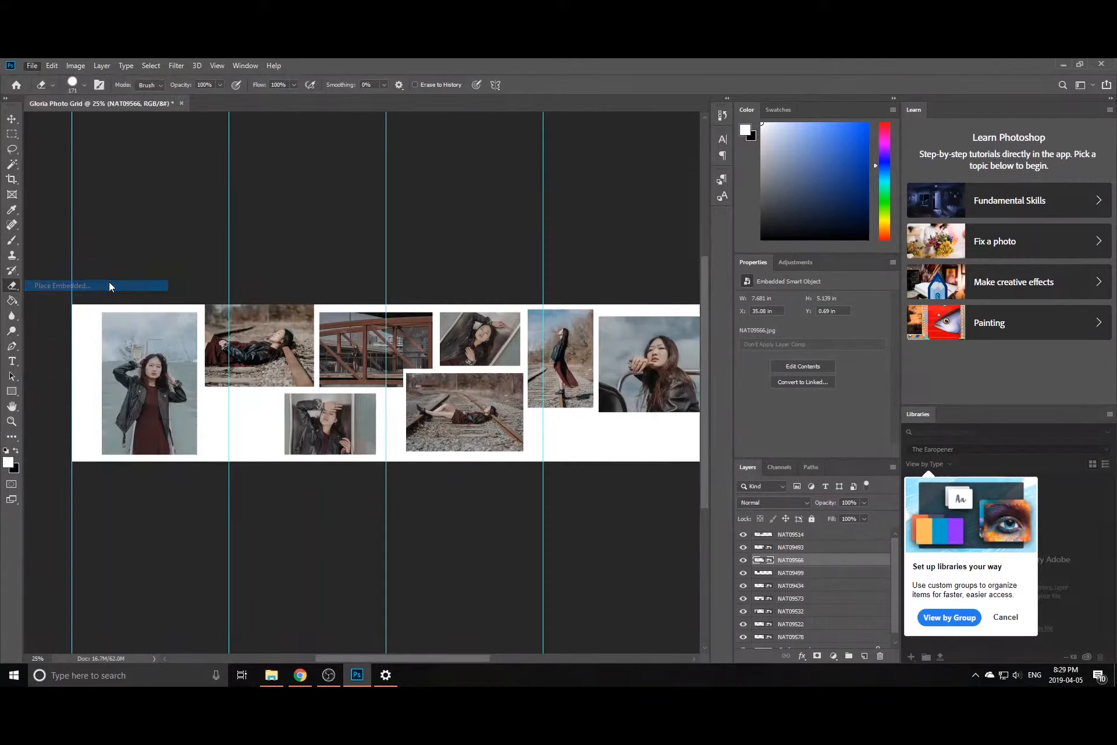
double_click(349, 213)
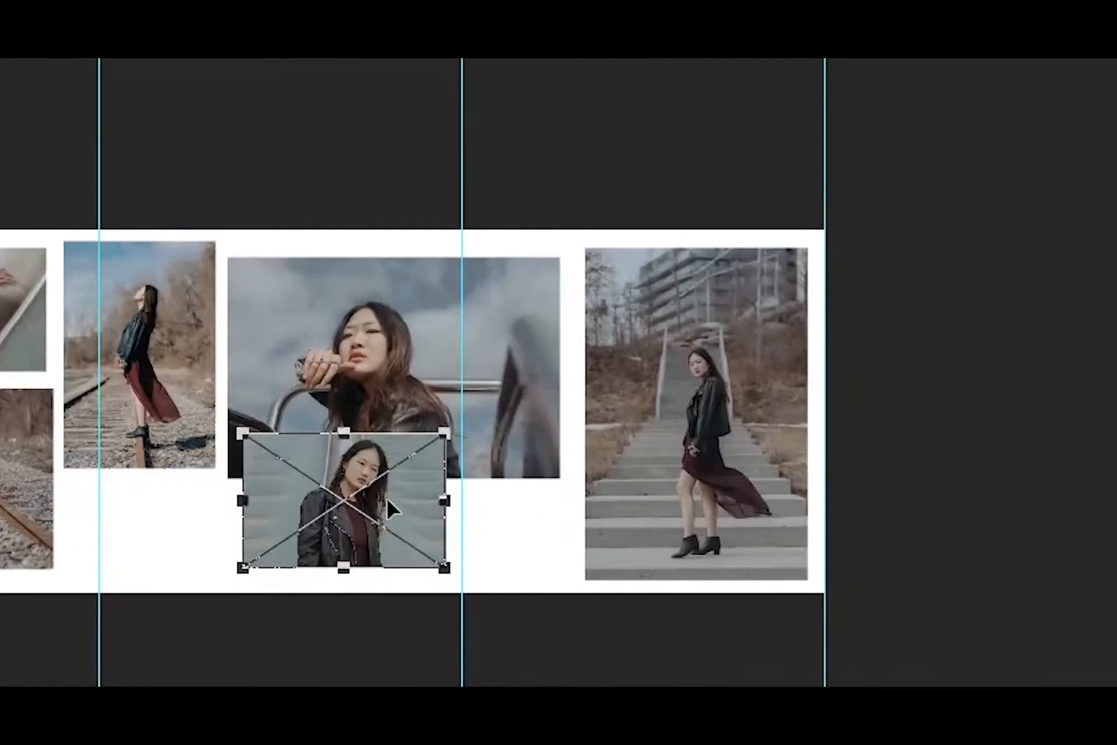
drag(386, 498, 508, 507)
key(Return)
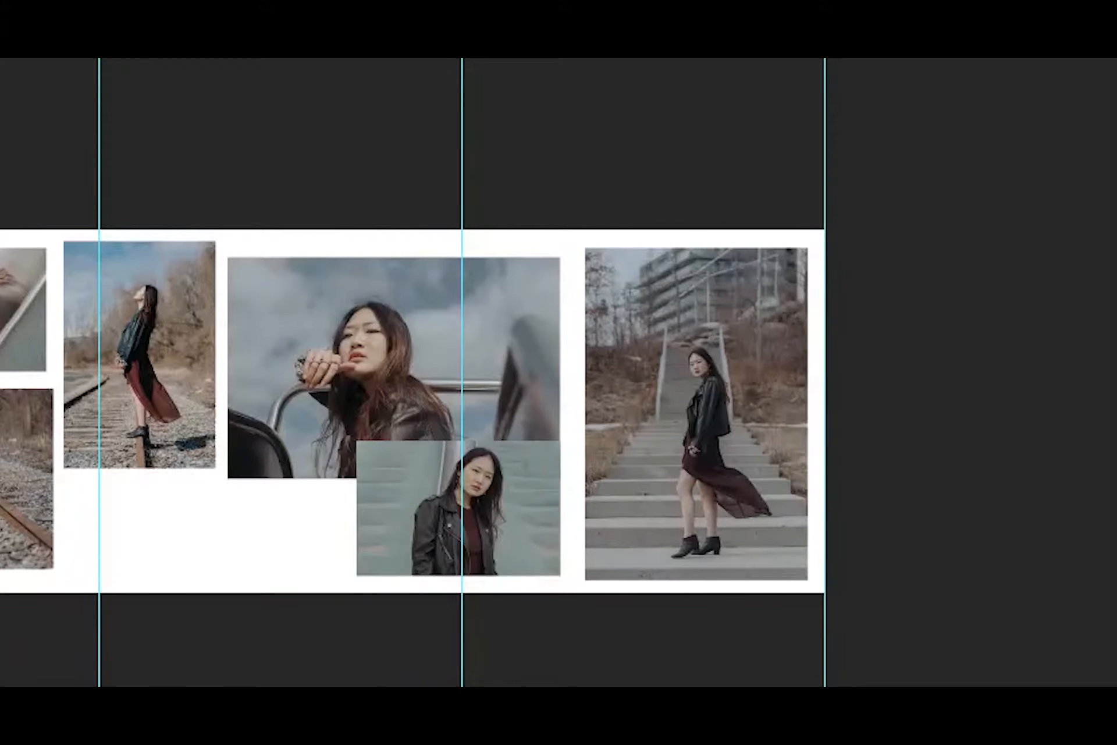
- Shrink the cloudy-sky portrait and move it up so it clears NAT09542 with a white gap, and commit the transform
click(385, 344)
key(ctrl+t)
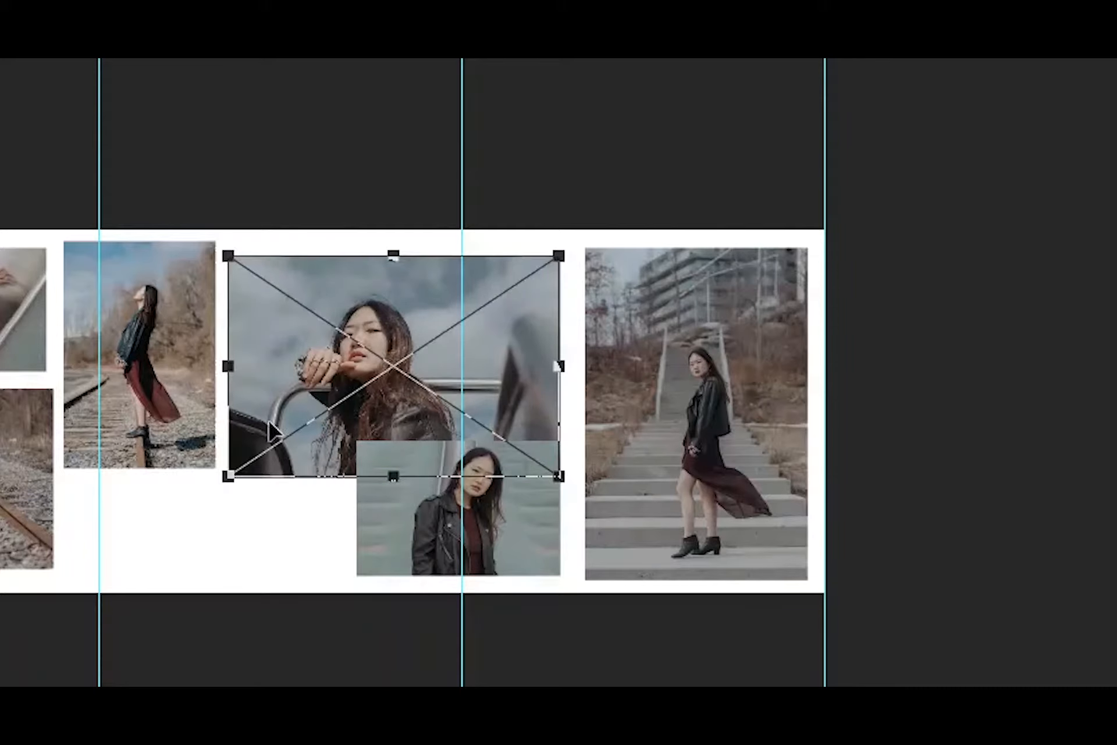
drag(228, 475, 294, 432)
drag(515, 349, 471, 336)
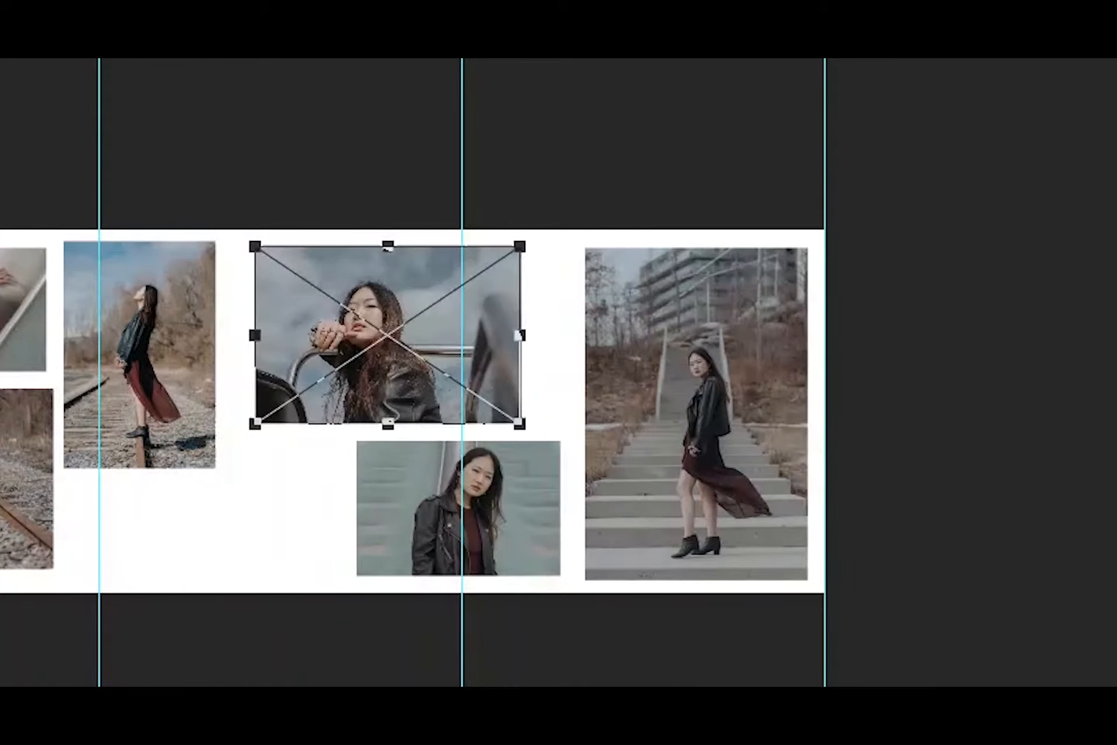
key(Return)
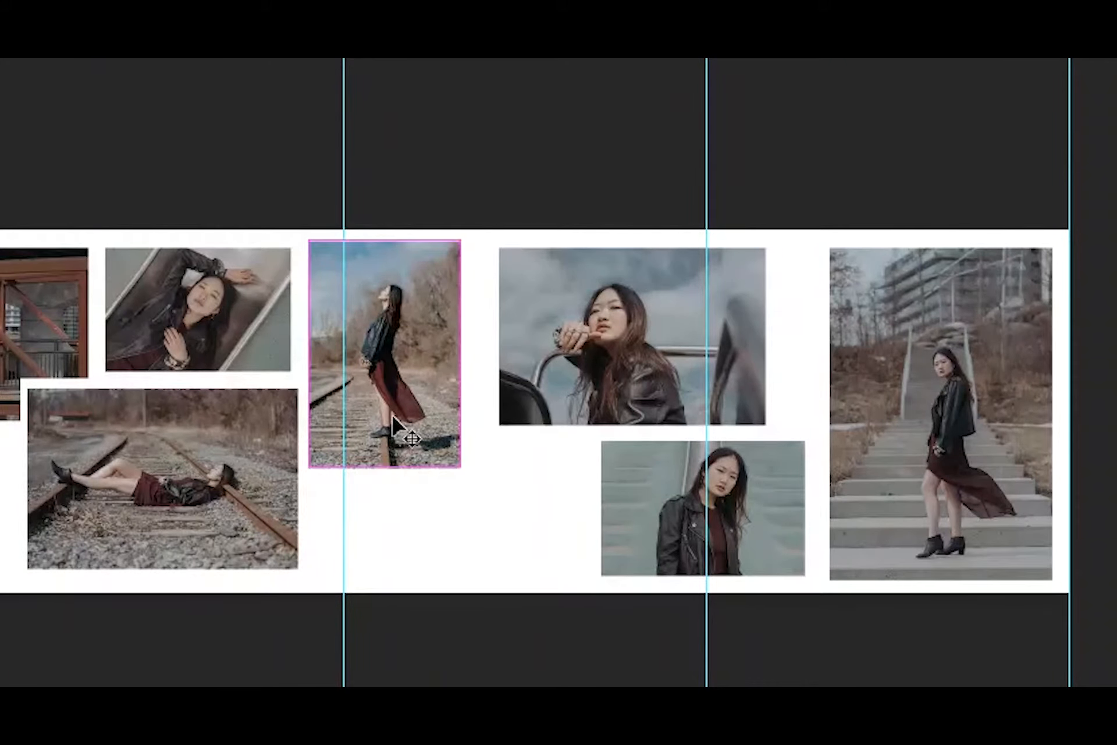
- Enlarge the standing railway photo NAT09434 and move it down beside the lying railway photo, keeping a narrow gap, and commit
key(ctrl+t)
drag(466, 470, 489, 512)
drag(434, 443, 428, 494)
key(Left)
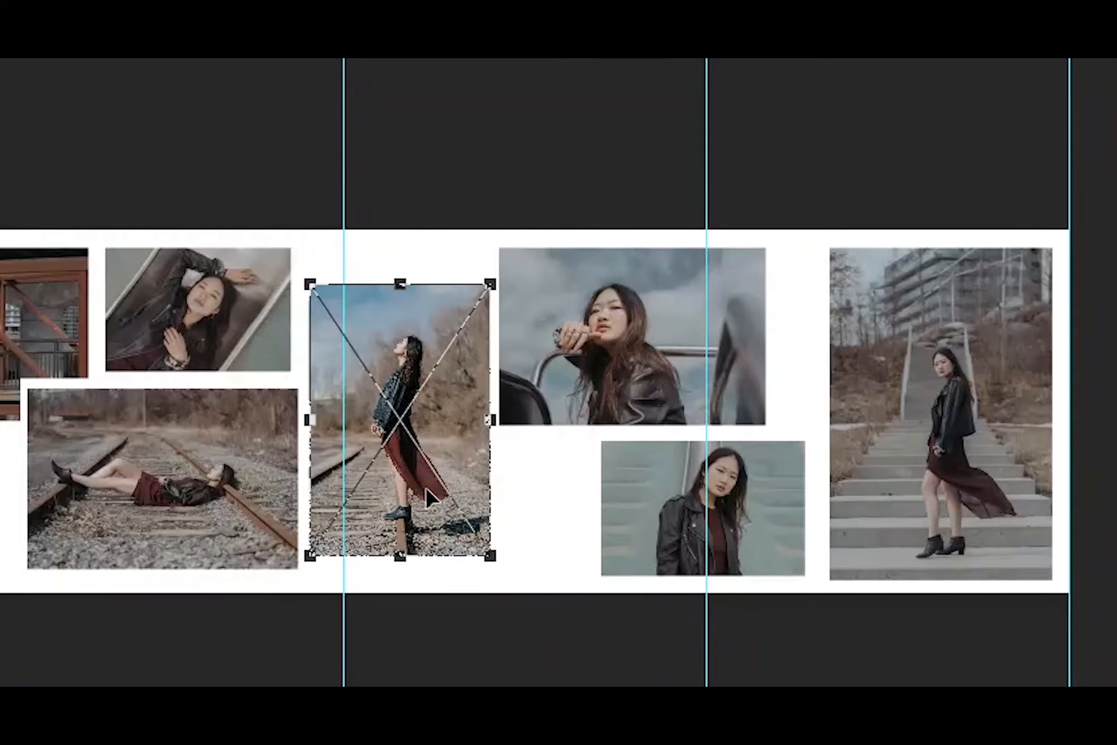
key(Return)
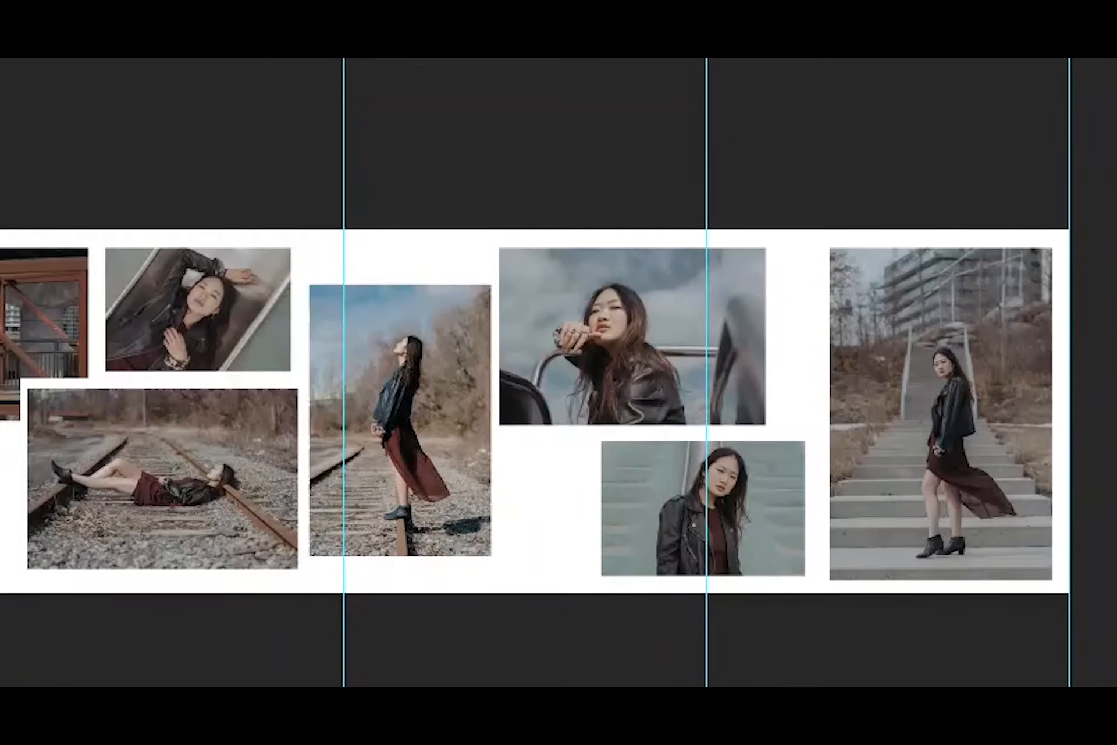
- Place NAT09478 as an embedded image at about 191% below NAT09499, overlapping it across the first and second columns
scroll(558, 373, left, 8)
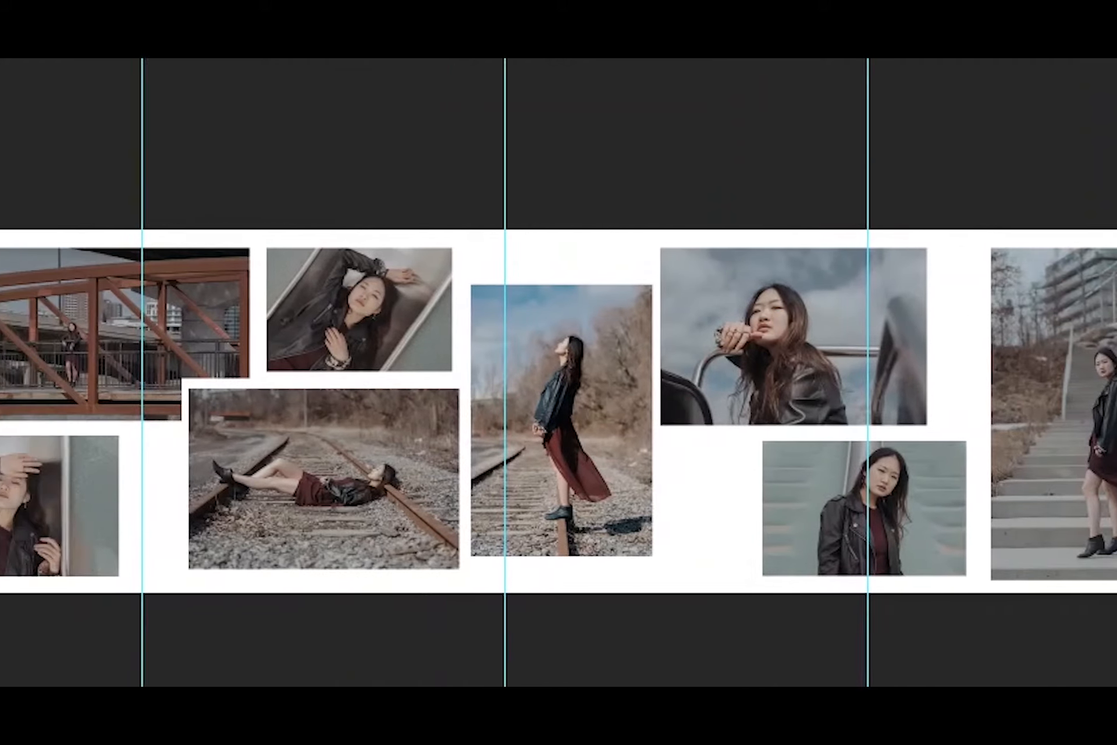
scroll(559, 373, right, 10)
scroll(559, 373, right, 4)
scroll(559, 372, left, 12)
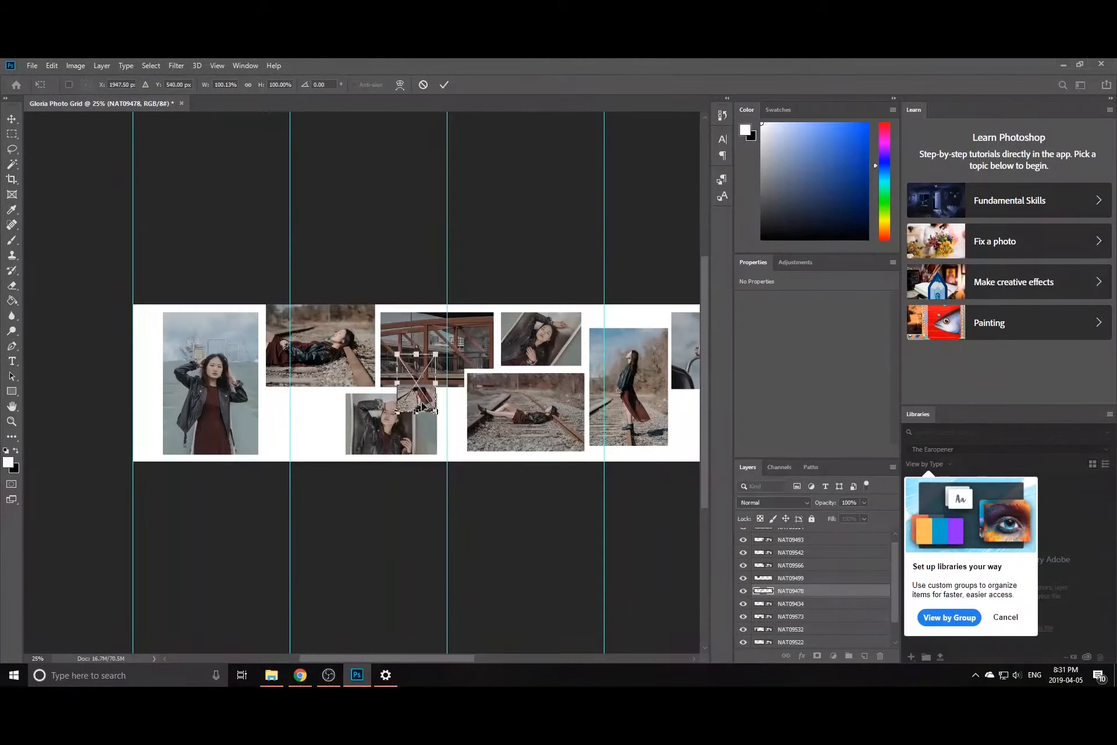
drag(433, 408, 308, 479)
drag(322, 419, 371, 344)
drag(344, 432, 338, 436)
drag(359, 491, 328, 468)
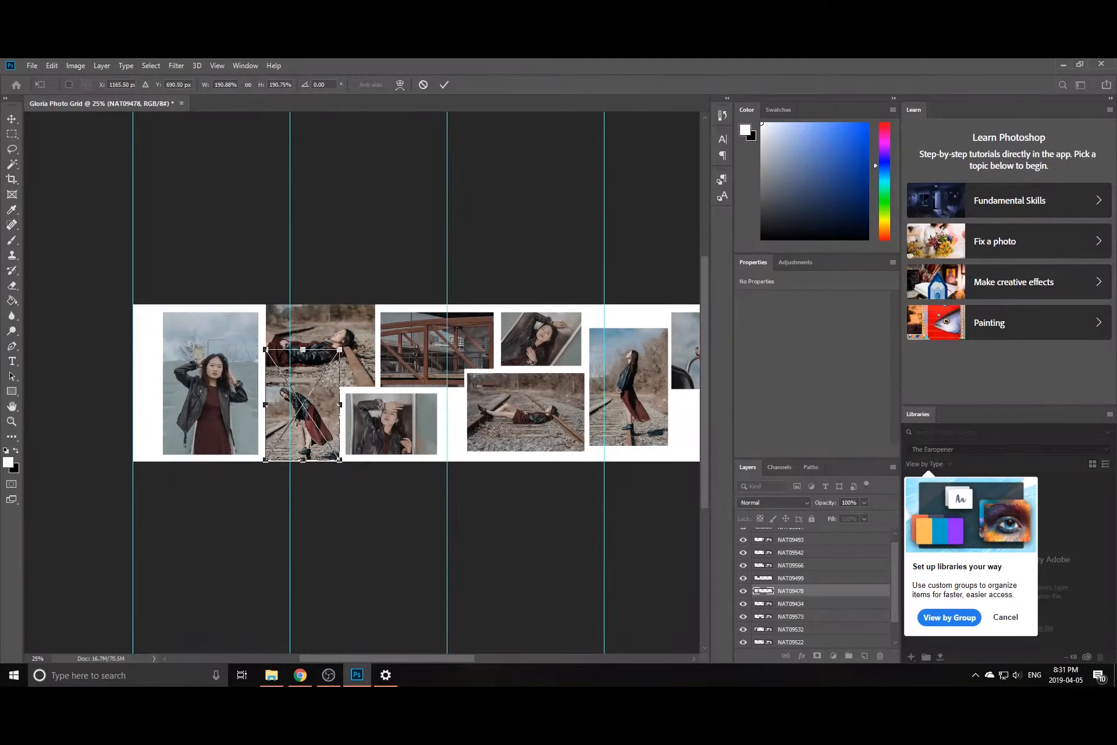
- Shrink NAT09478 to about 166%, position it at about X 1137 px, Y 708.5 px, and commit the placement
drag(340, 460, 306, 441)
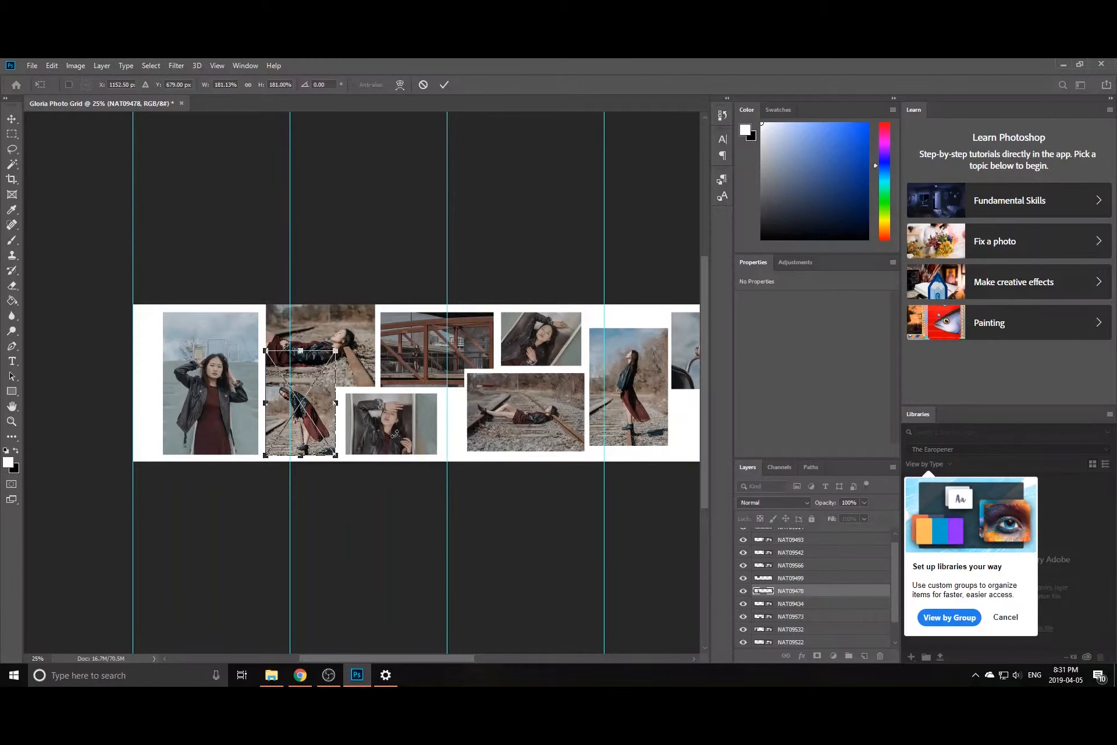
key(ctrl+plus)
key(ctrl+plus)
key(Return)
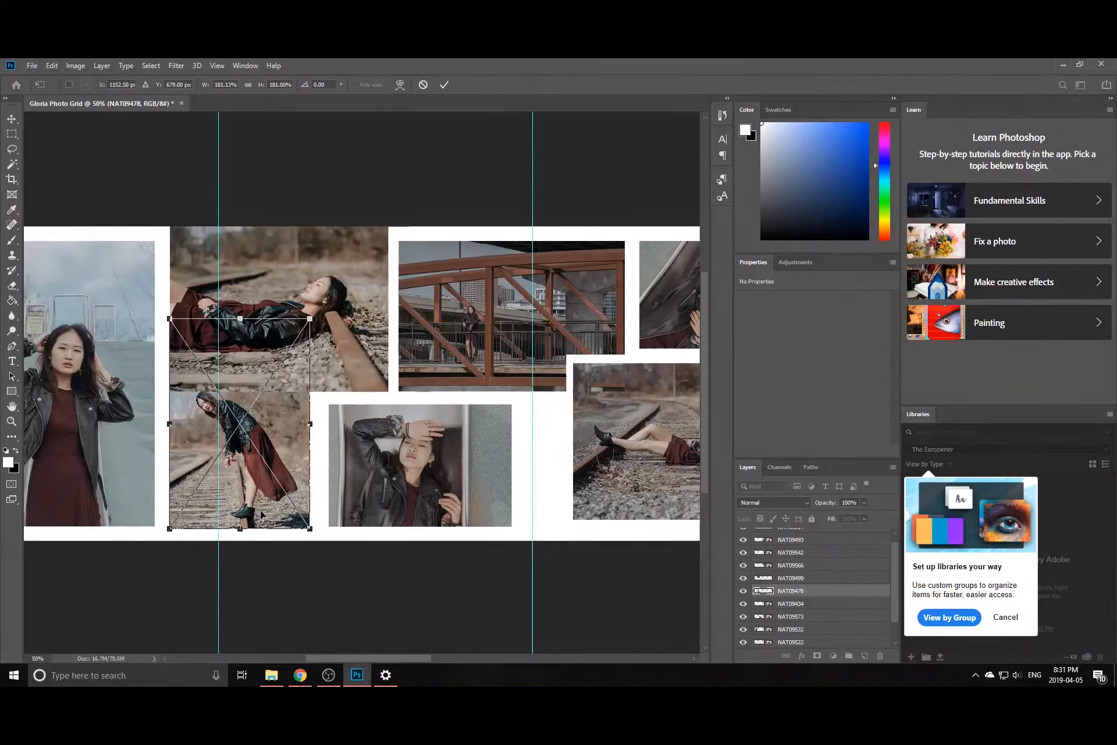
drag(307, 314, 296, 333)
drag(281, 462, 282, 452)
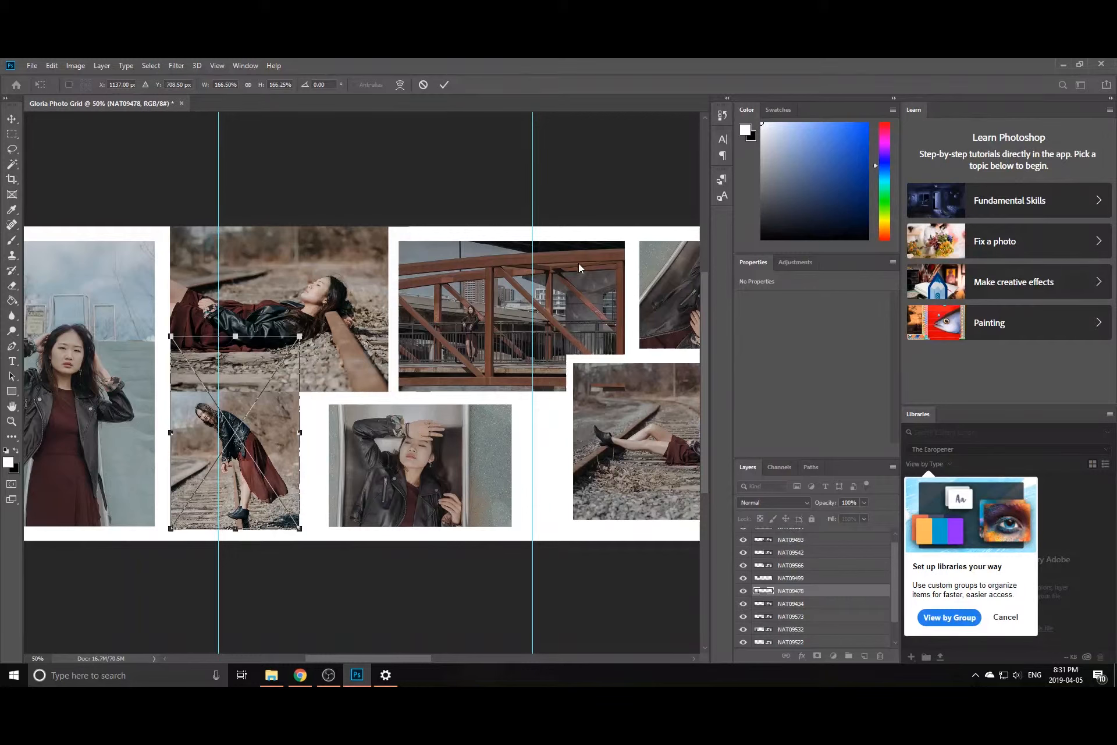
click(446, 85)
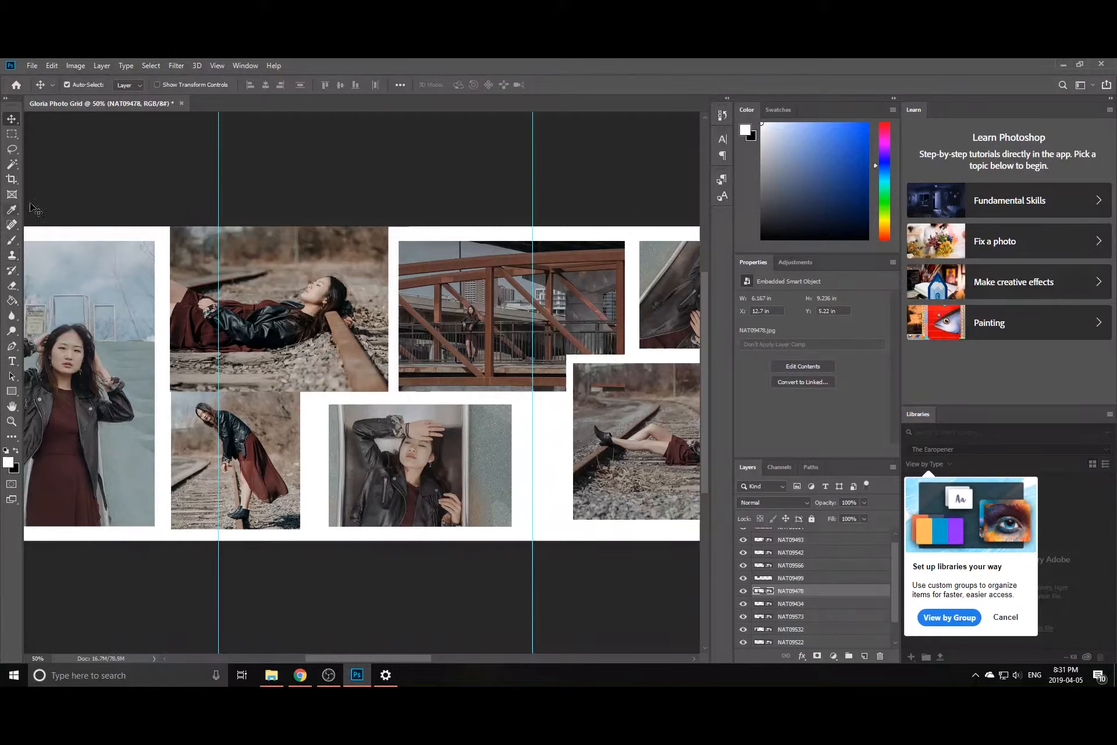
- Select a rectangle slightly beyond NAT09499's lower edge, rasterize NAT09478, erase its overlapping part and deselect
click(11, 133)
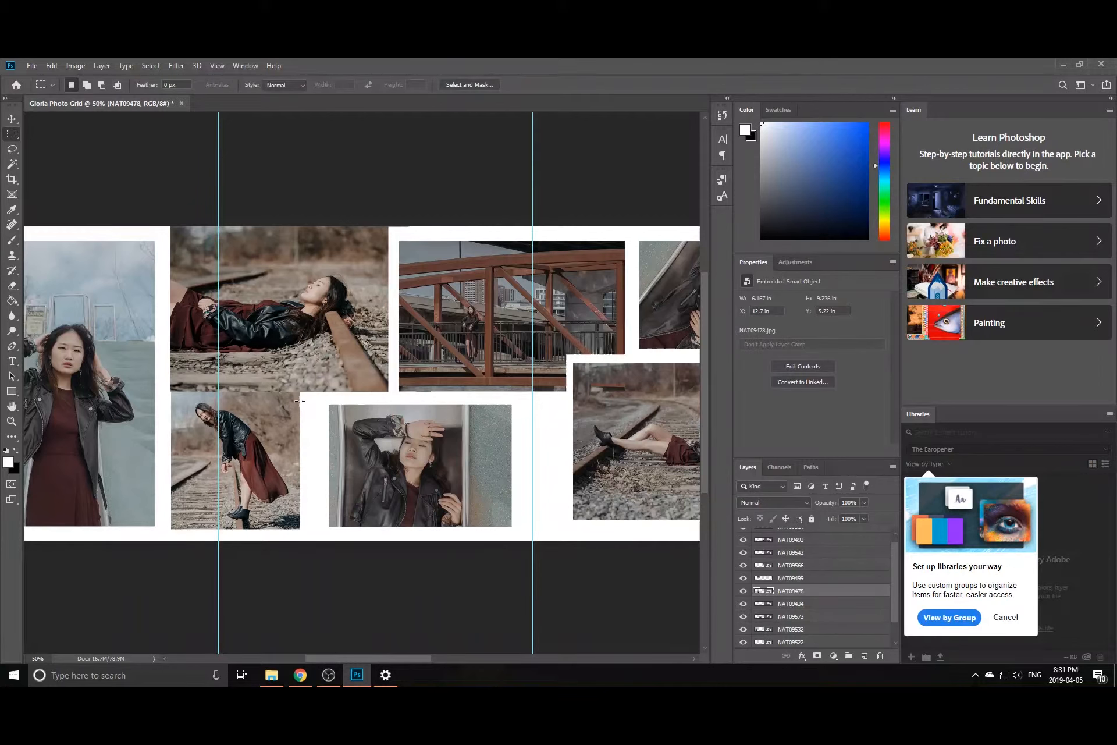
drag(308, 397, 163, 323)
click(12, 286)
click(291, 389)
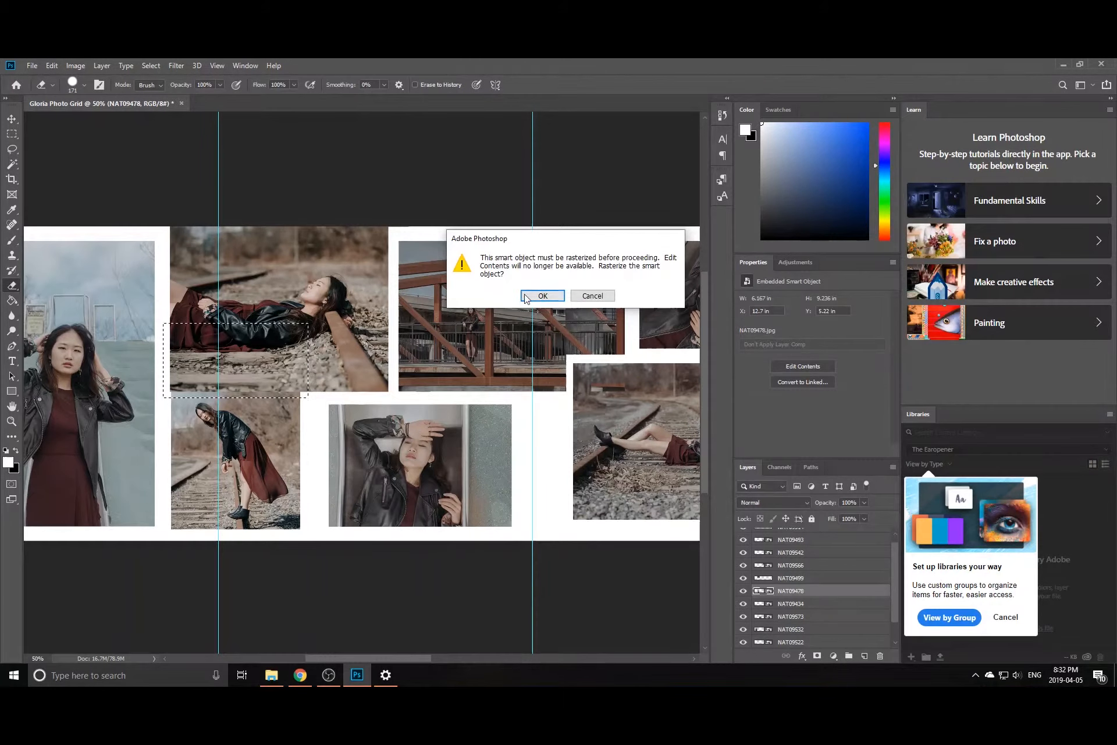
click(525, 297)
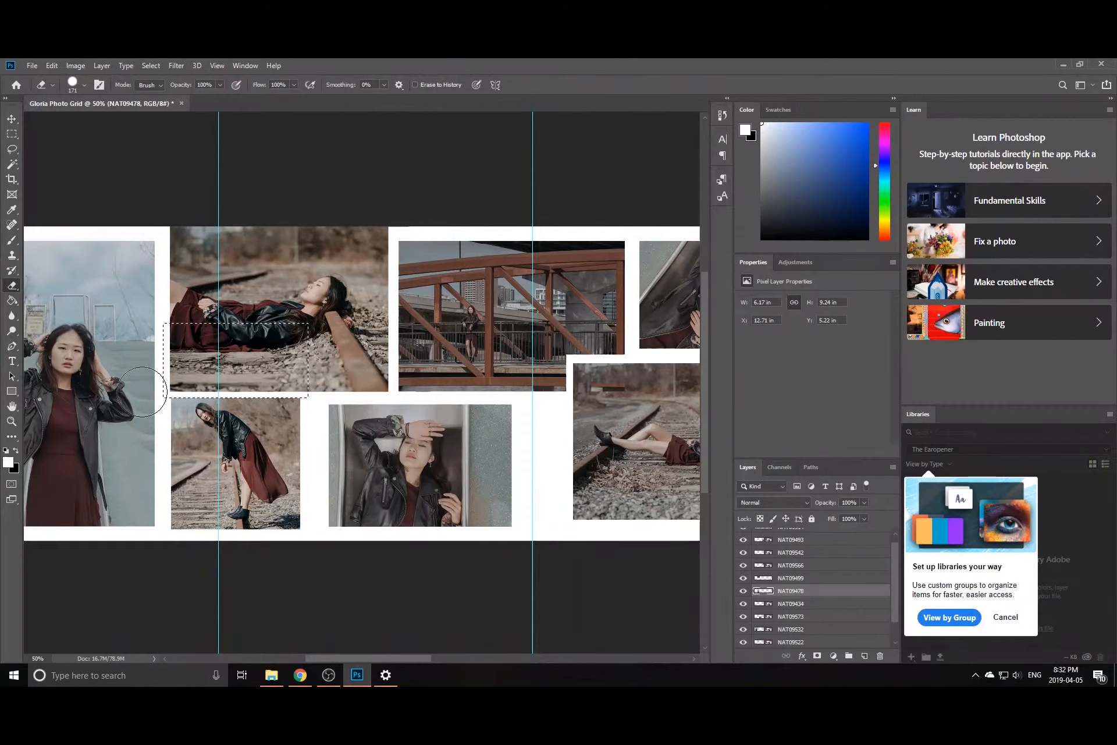
click(11, 134)
right_click(265, 362)
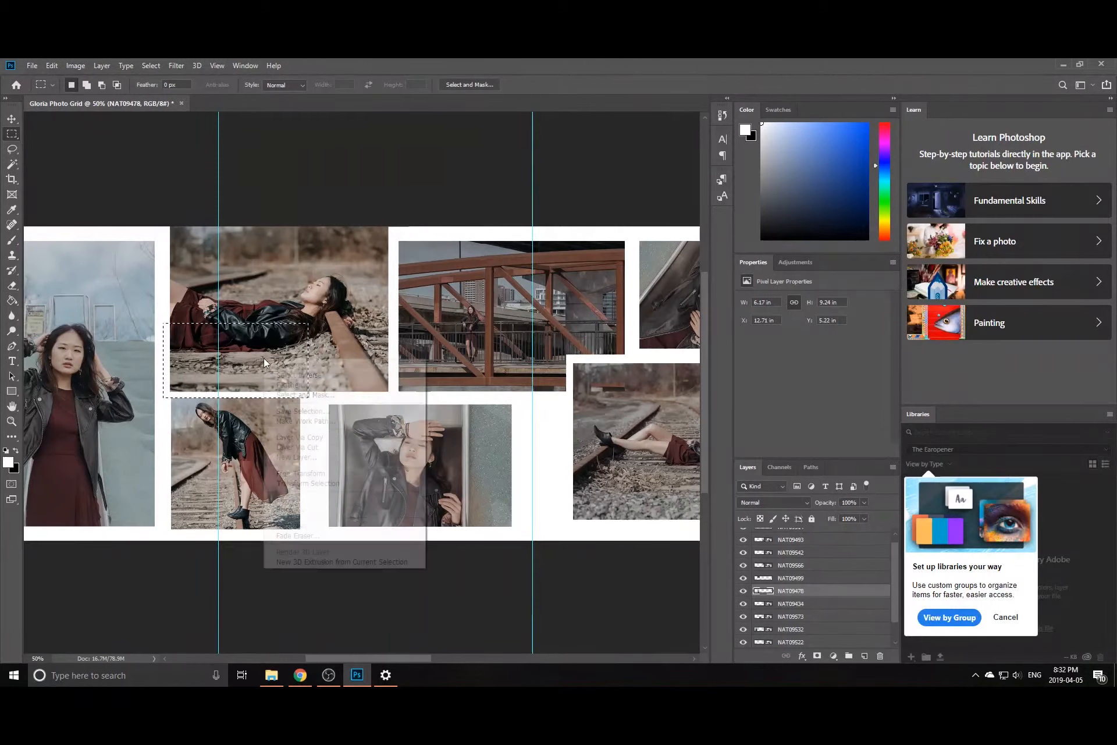
click(283, 366)
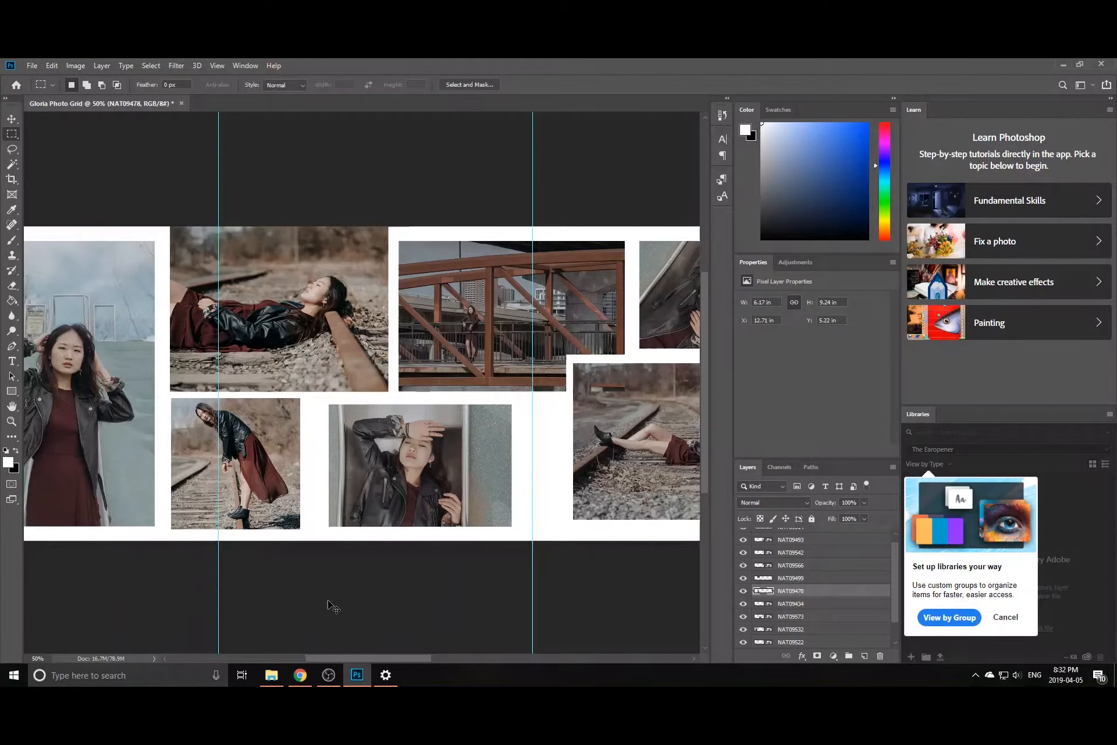
- Move the portrait NAT09532 left within the first column to about X 1.73 in, keeping its height on the page
key(ctrl+minus)
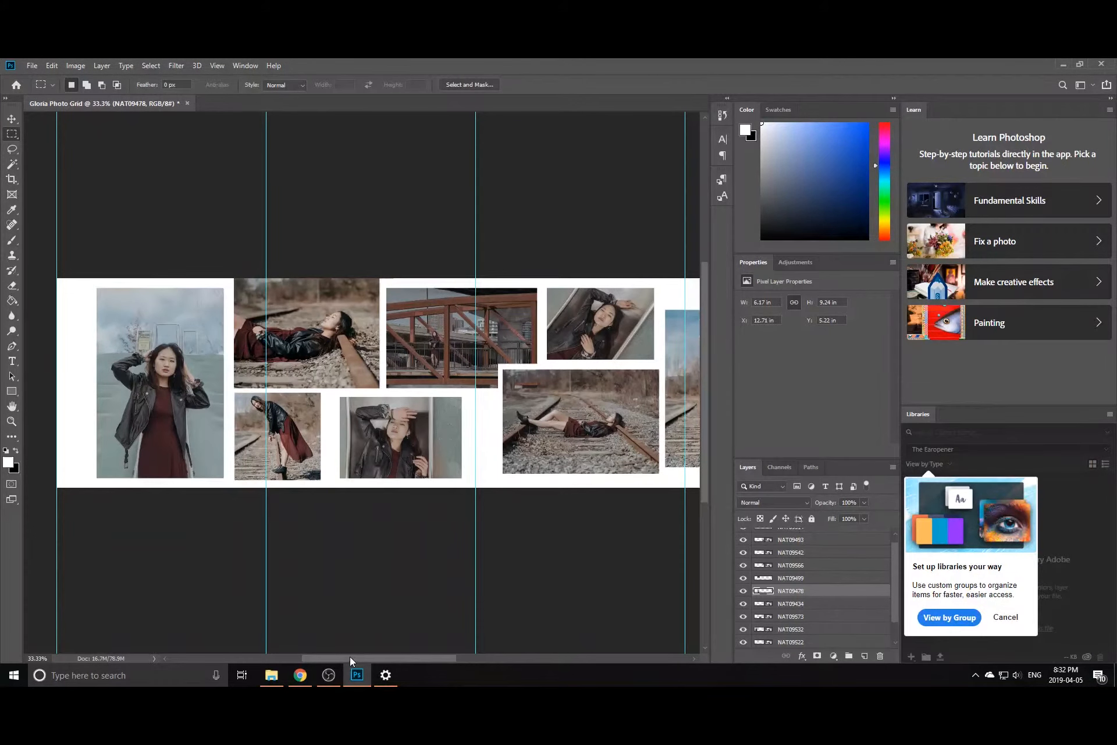
drag(350, 656, 319, 655)
click(11, 118)
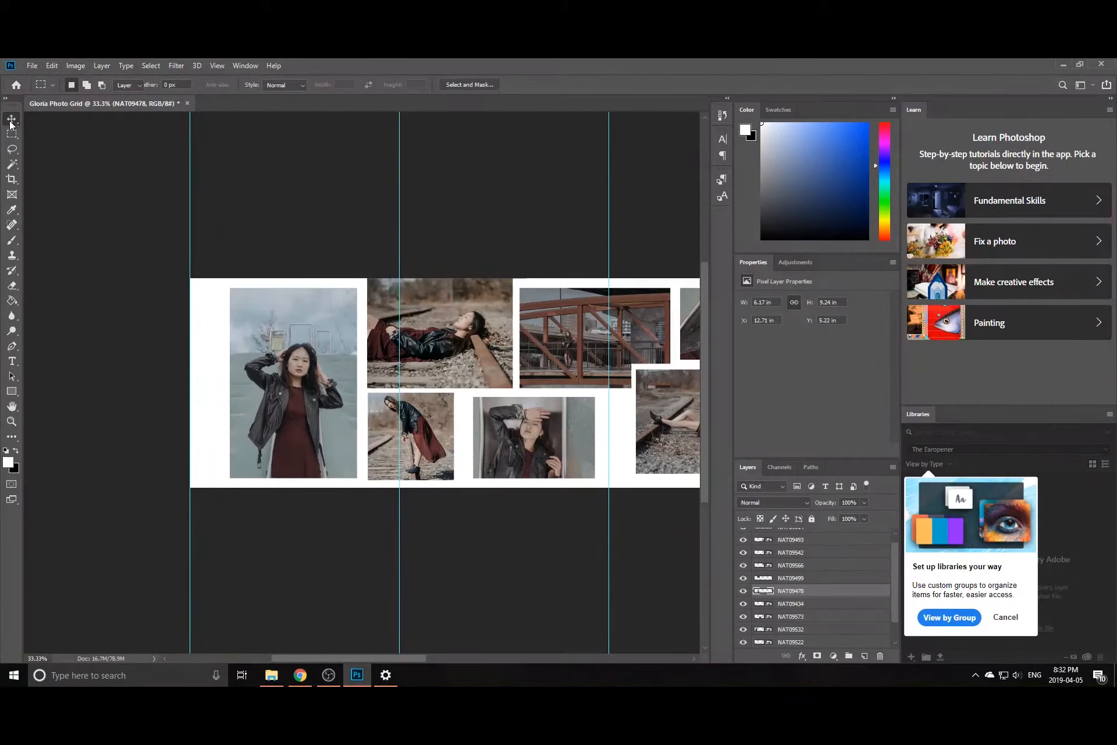
drag(294, 380, 279, 377)
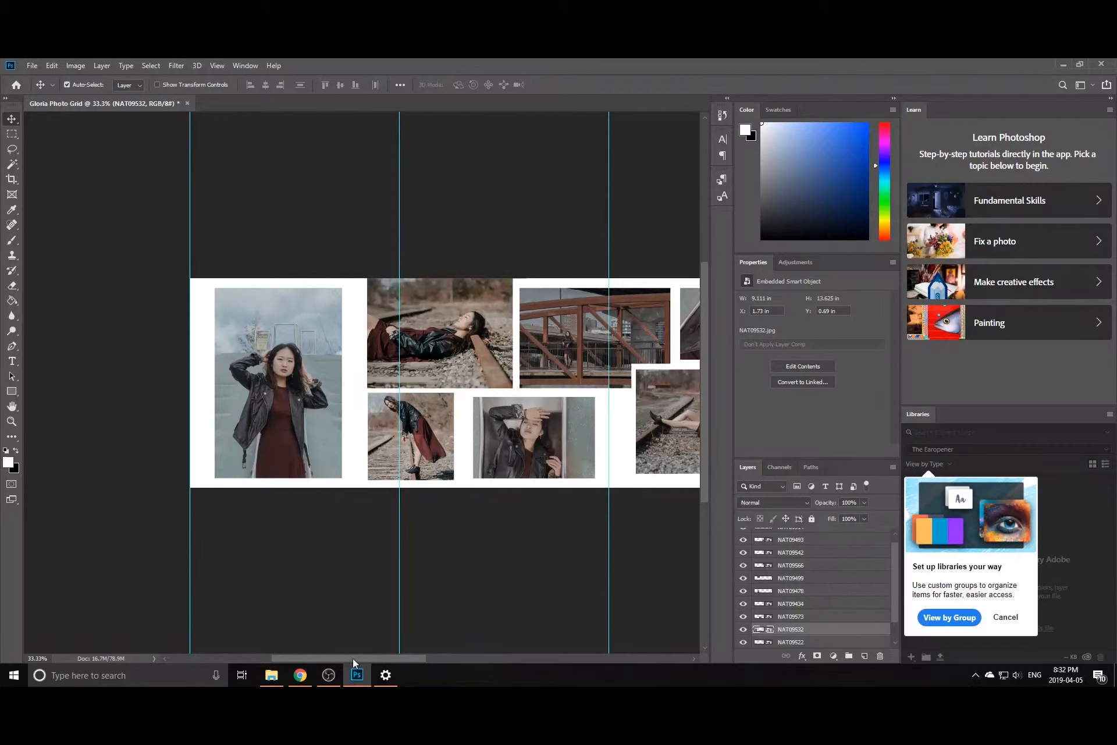
drag(354, 654, 399, 649)
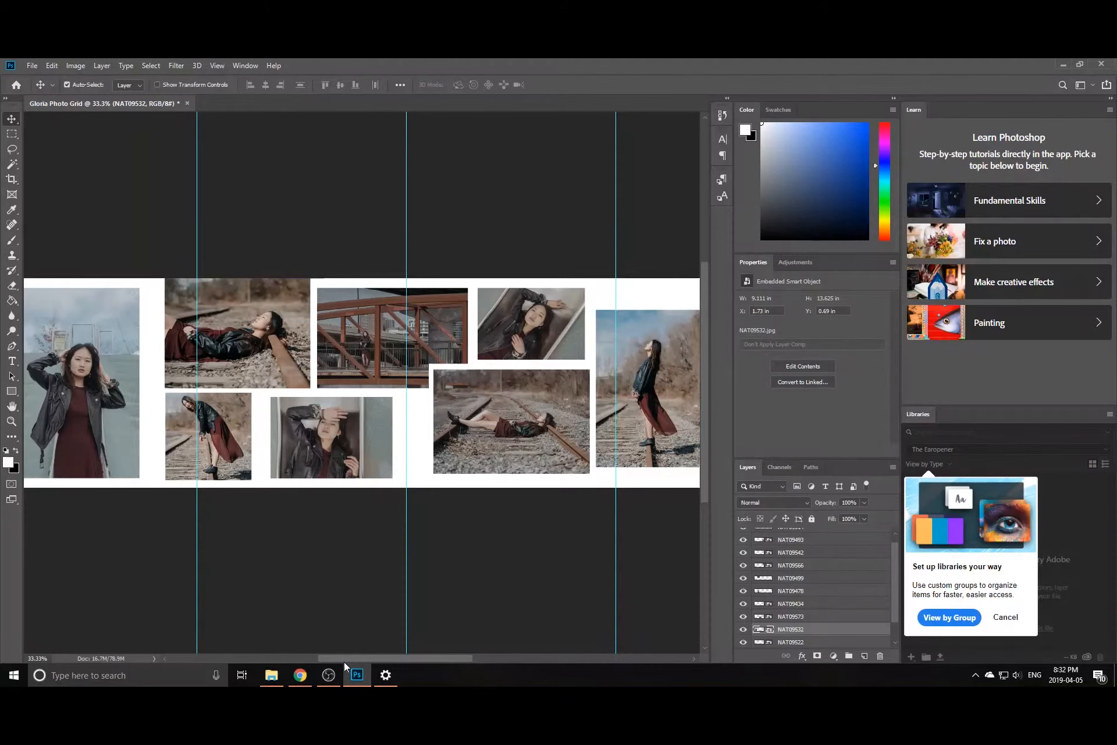
drag(373, 655, 431, 652)
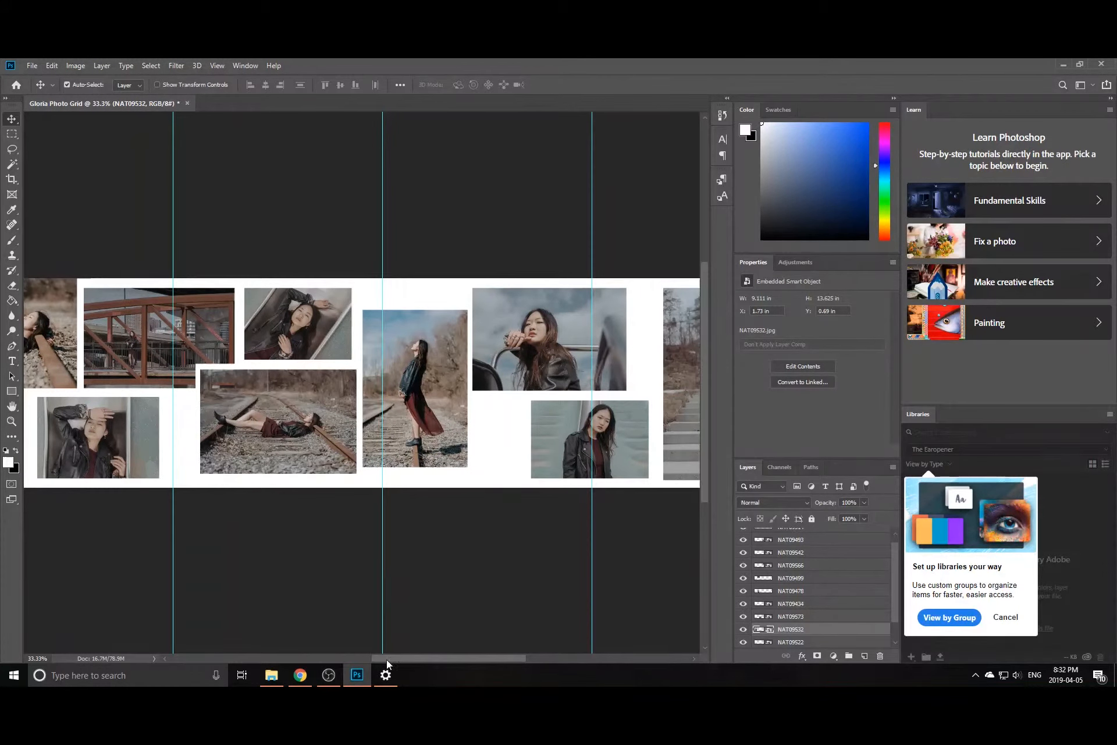
- Merge every layer from NAT09514 down to the white Layer 0 into a single layer
drag(402, 654, 436, 649)
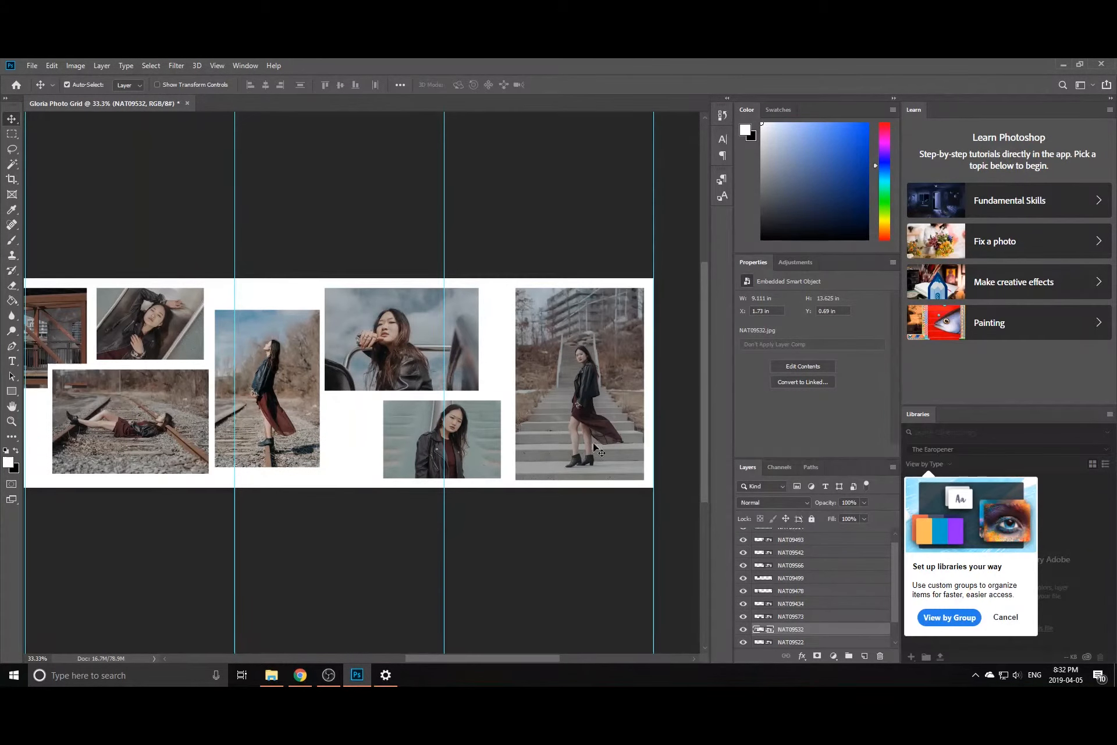
drag(533, 655, 401, 647)
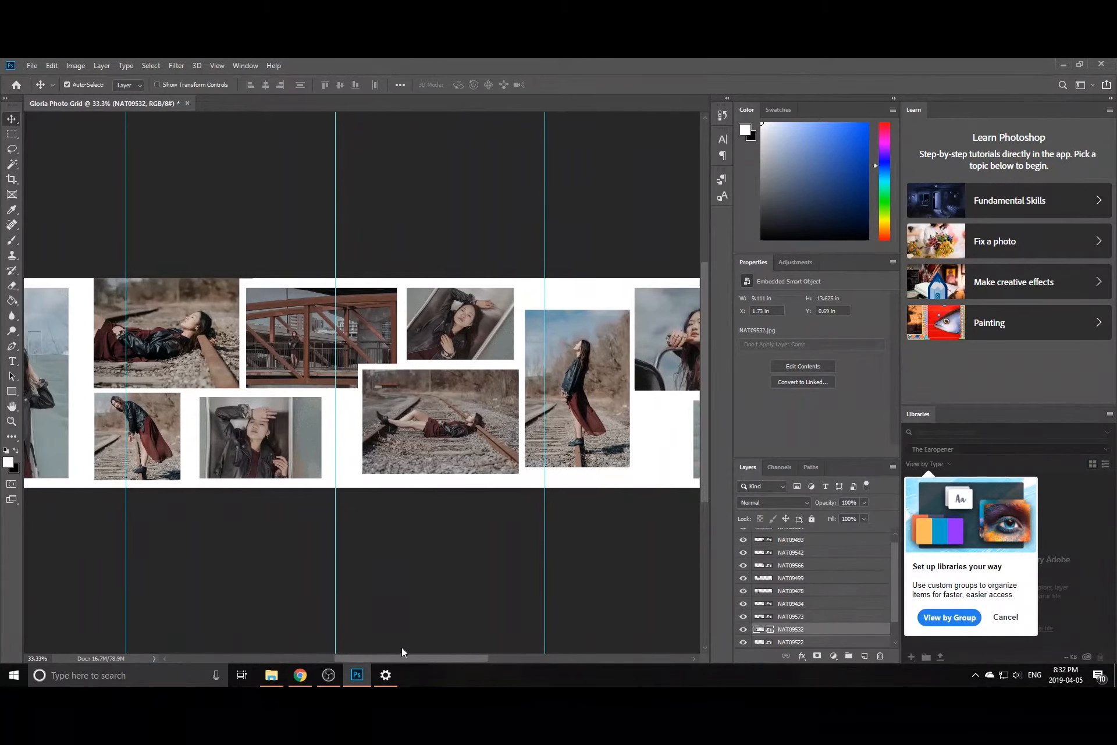
key(ctrl+minus)
key(ctrl+minus)
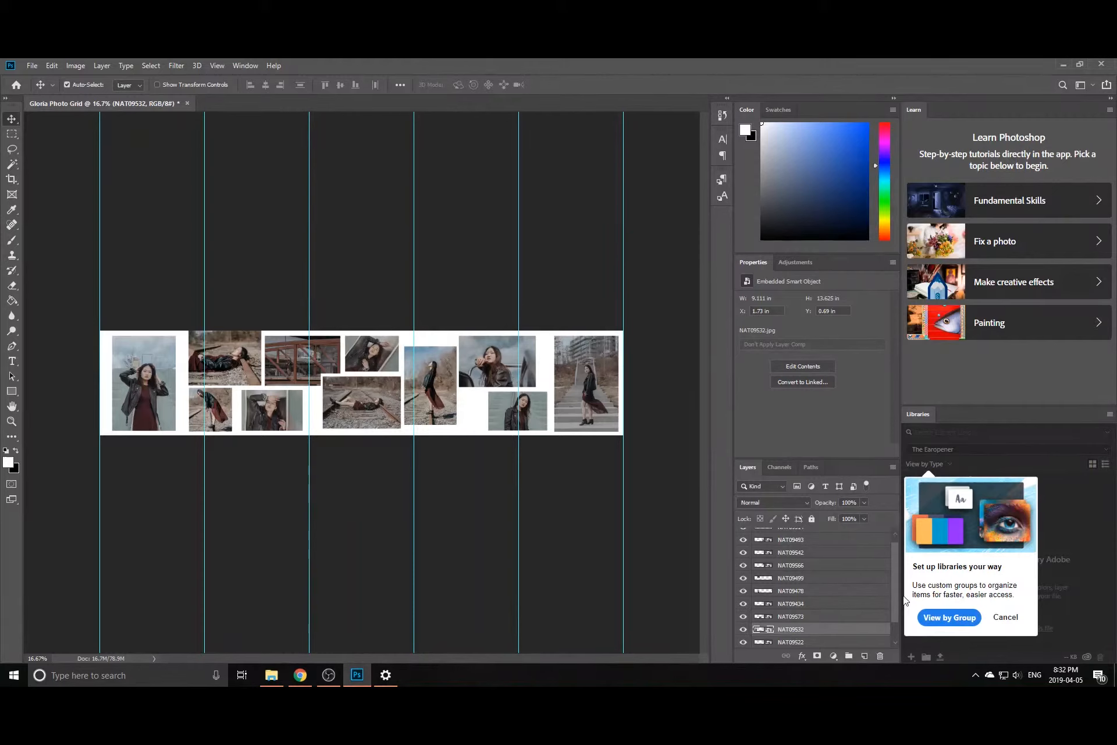
scroll(895, 589, down, 2)
click(879, 642)
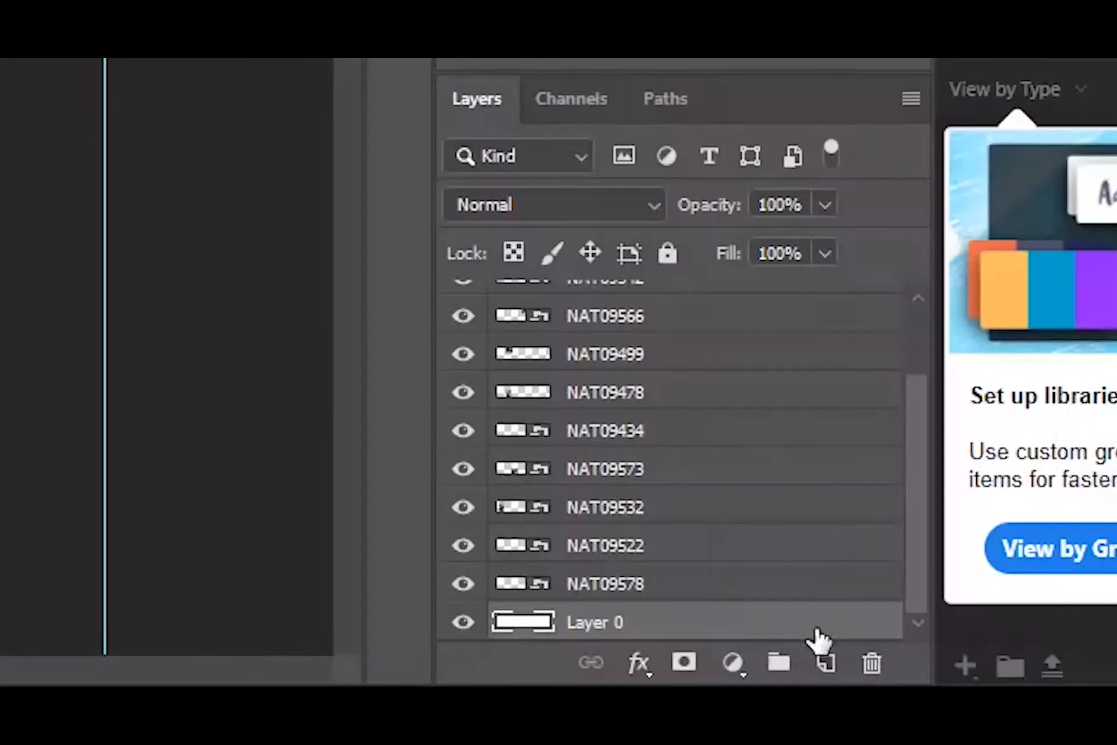
drag(897, 616, 899, 557)
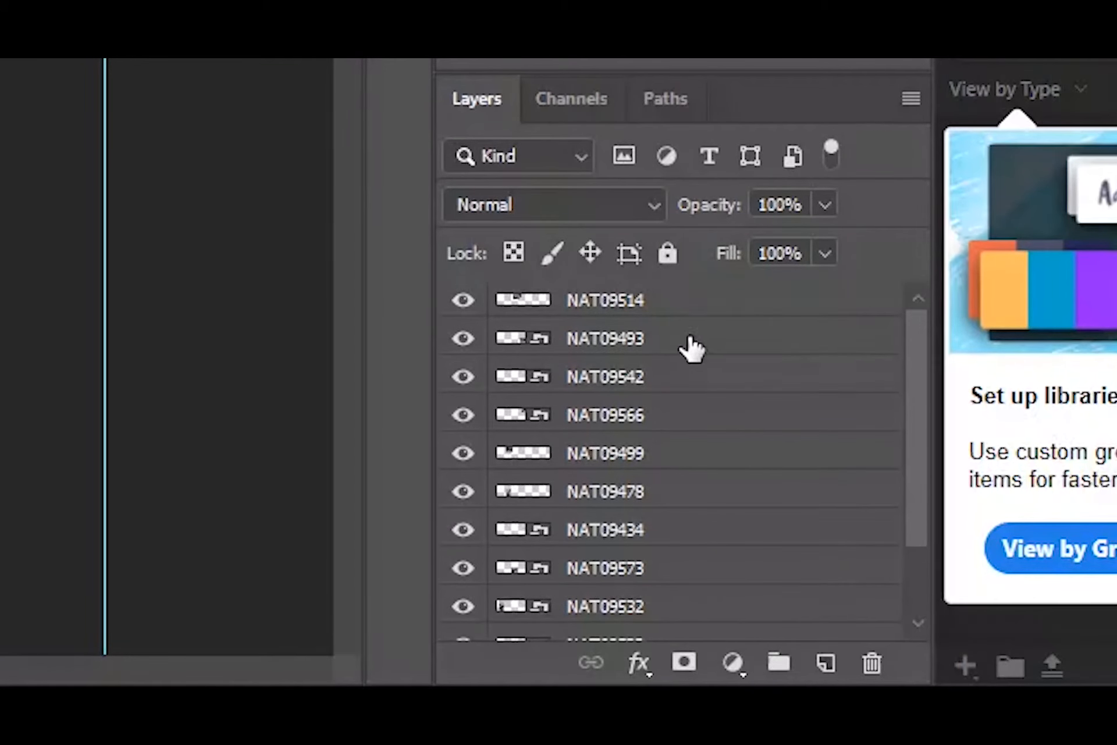
shift+click(636, 310)
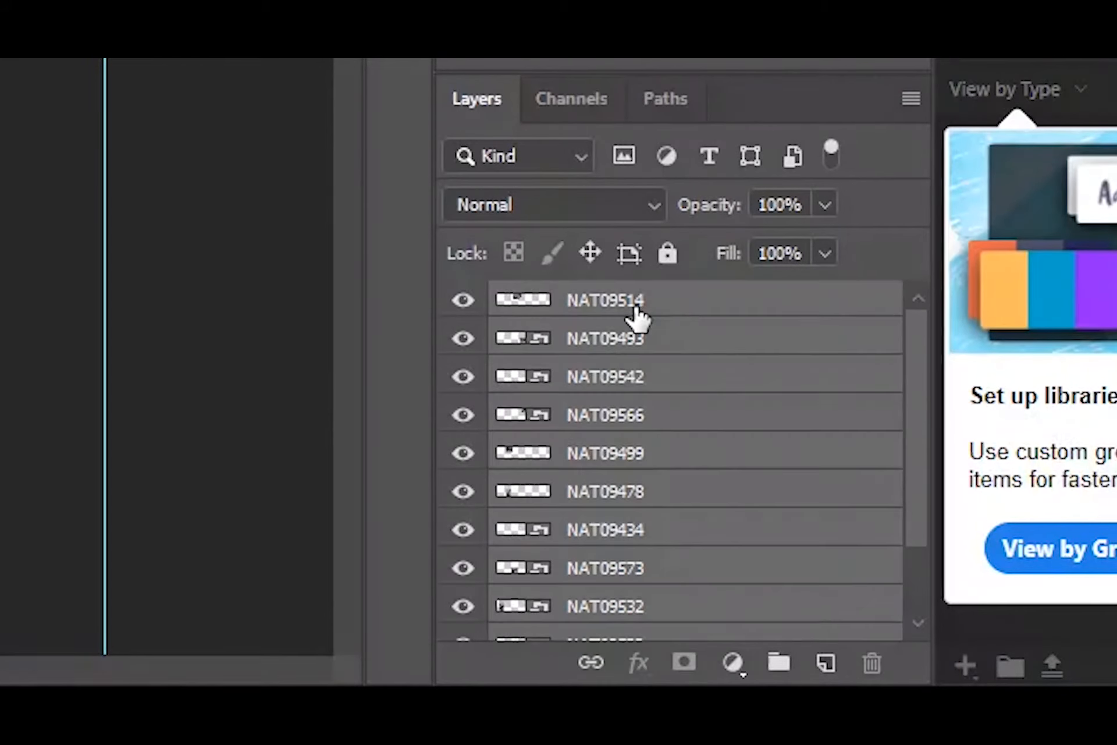
right_click(597, 393)
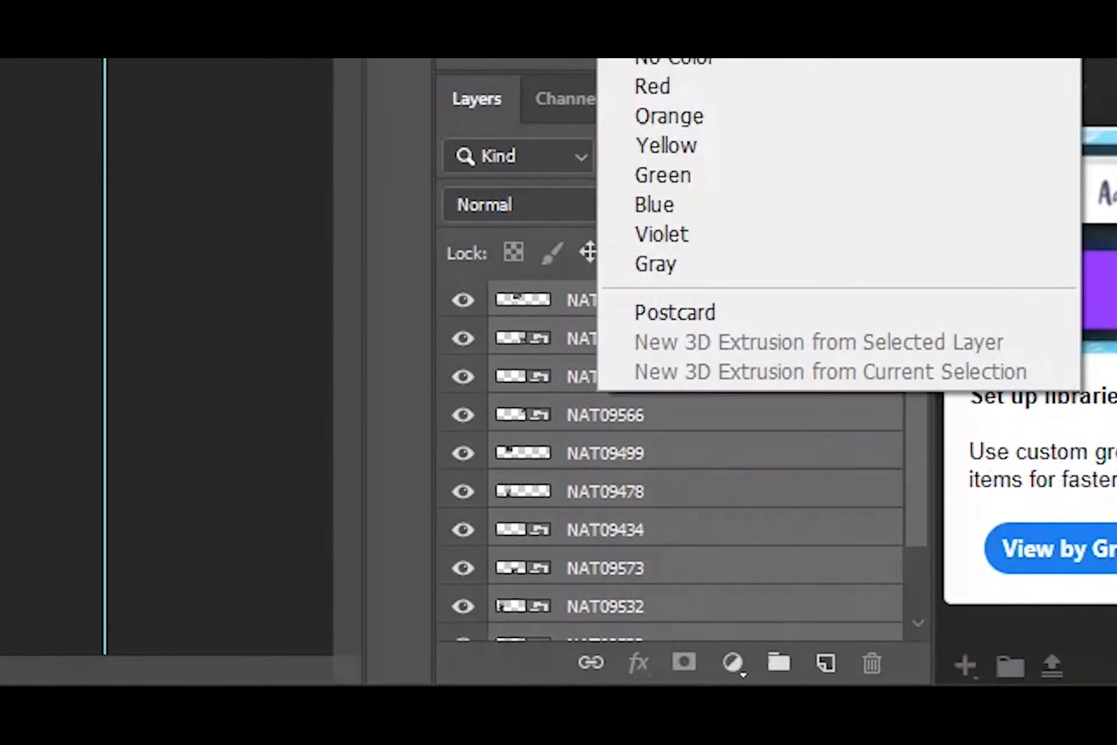
click(824, 415)
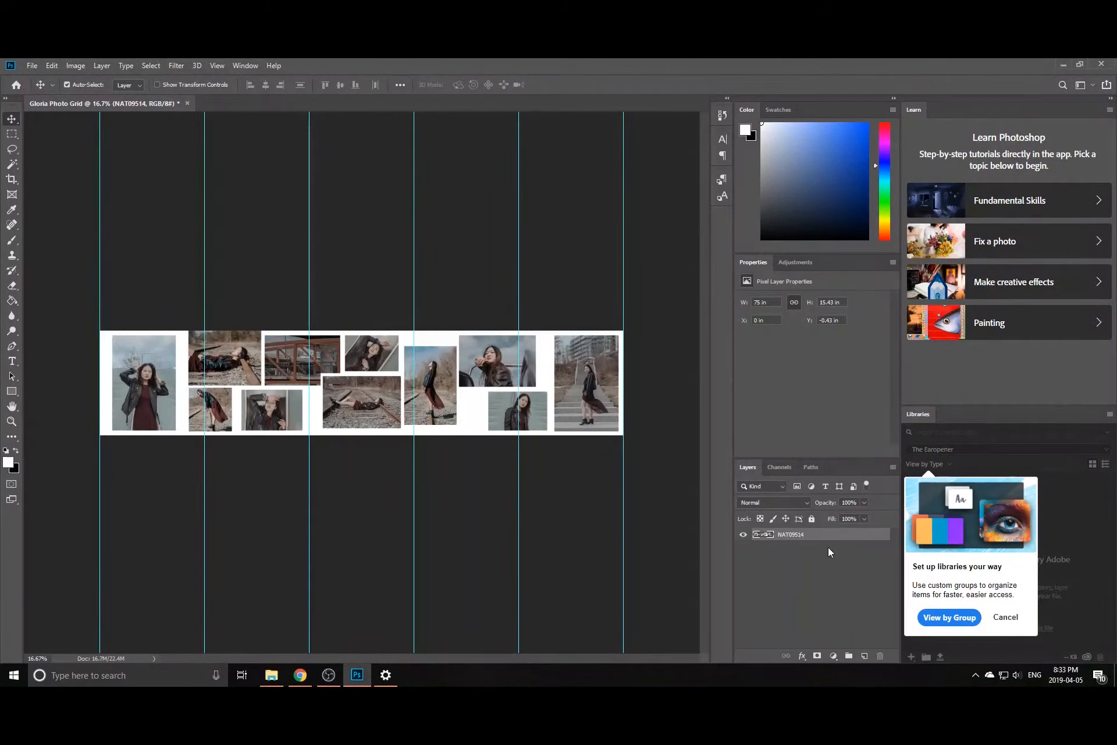
click(801, 551)
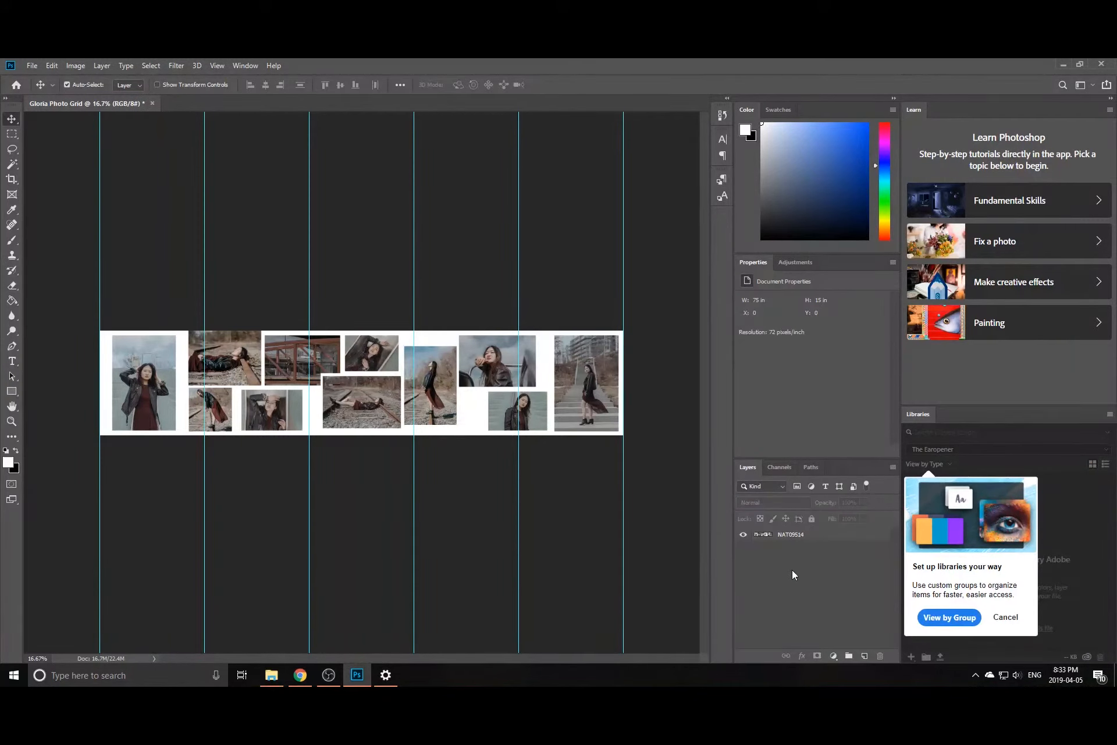
- On the merged layer, select the first panel as a 15 × 15 in square between its guides and cut it out
click(805, 535)
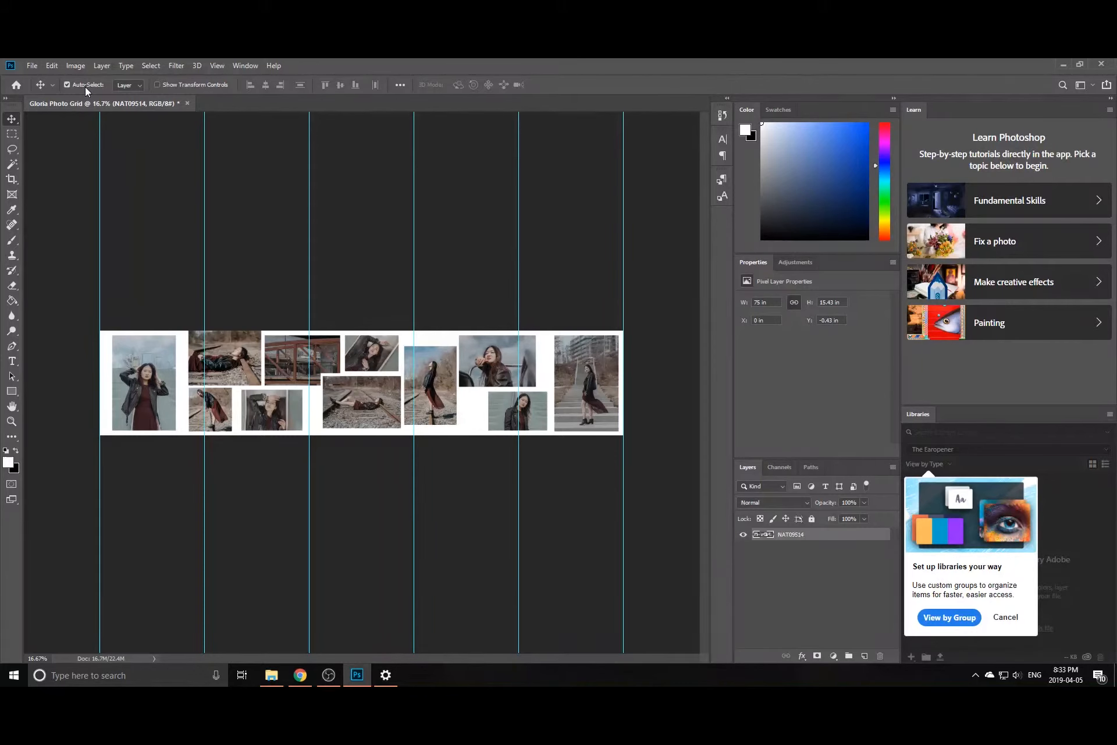
click(12, 134)
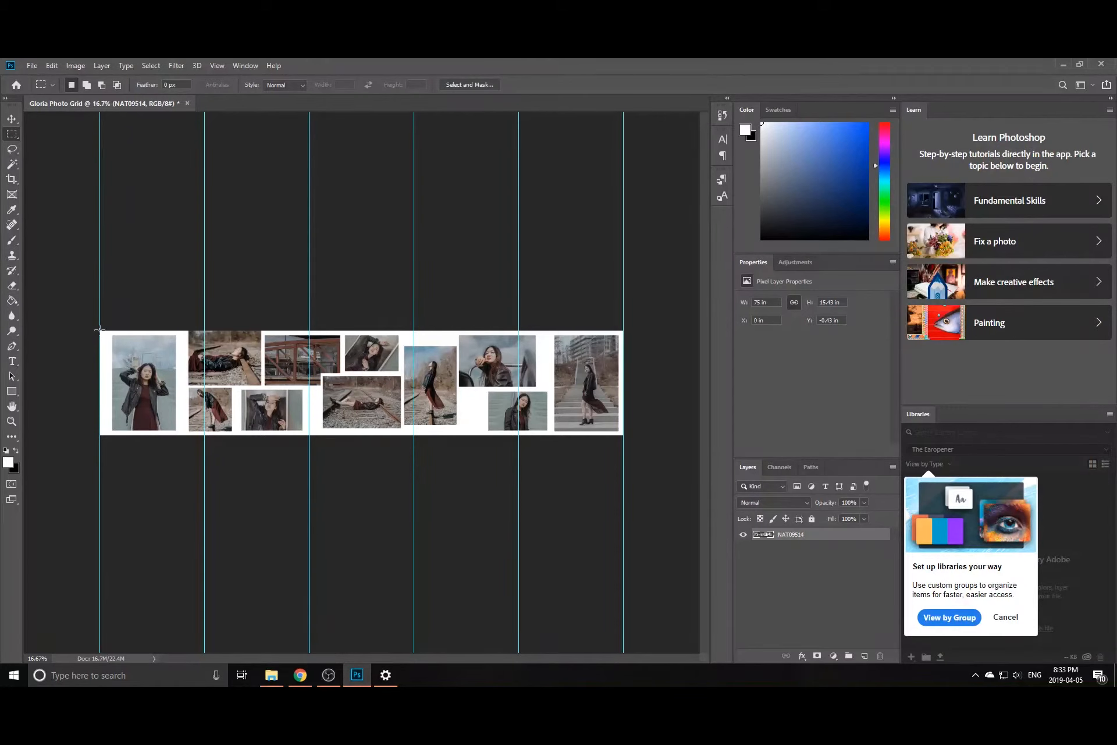
key(ctrl+plus)
key(ctrl+plus)
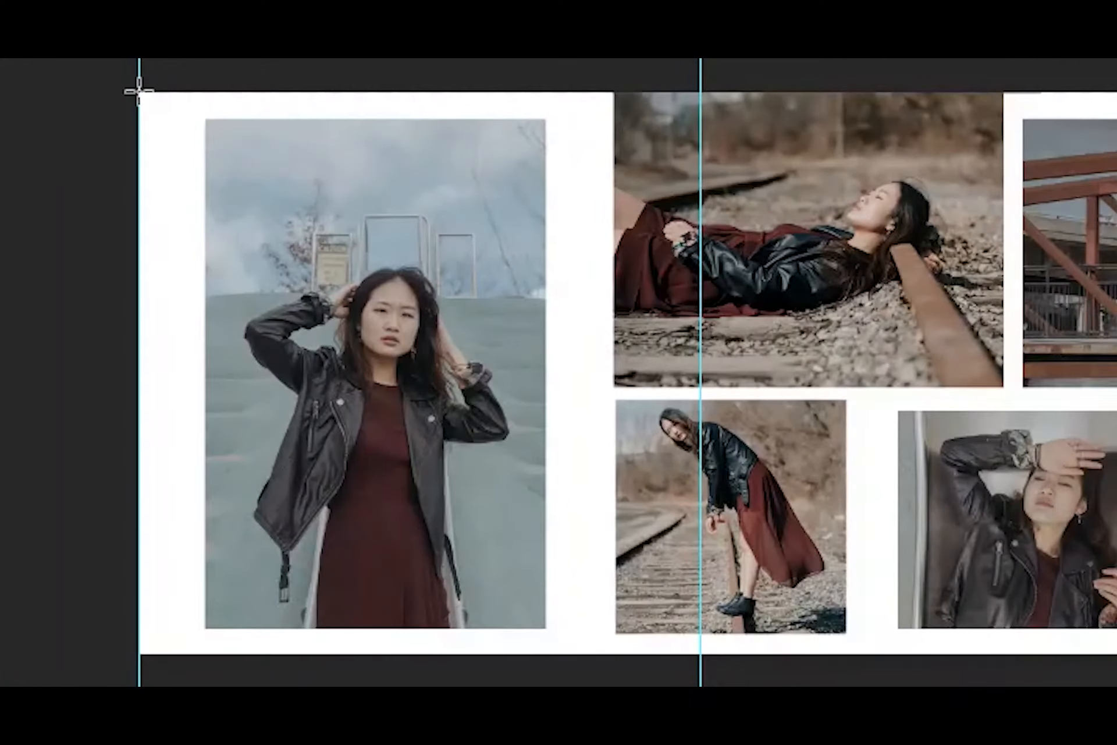
drag(140, 91, 702, 657)
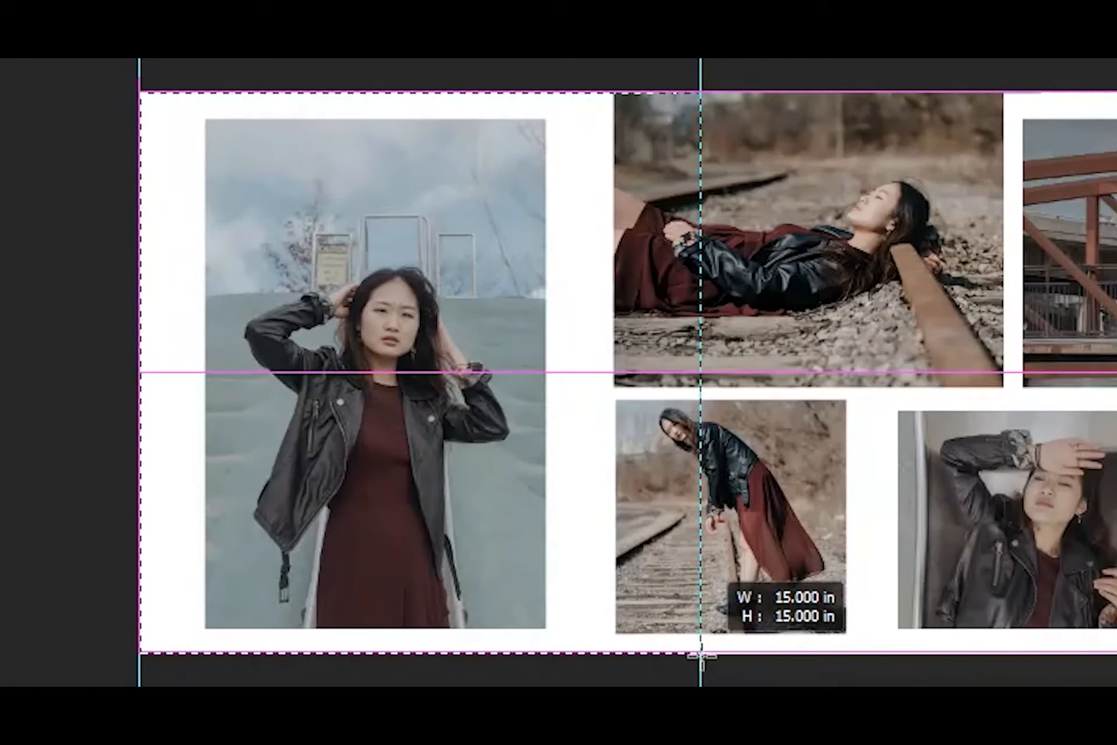
drag(702, 657, 702, 656)
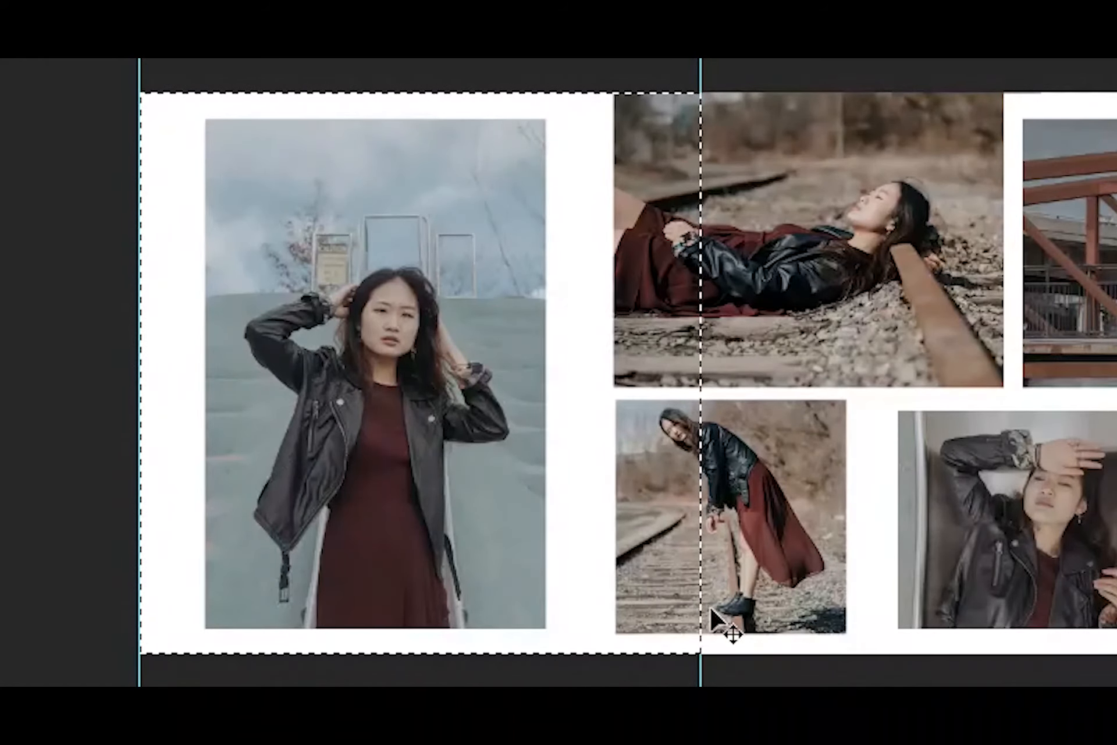
key(ctrl+d)
key(Delete)
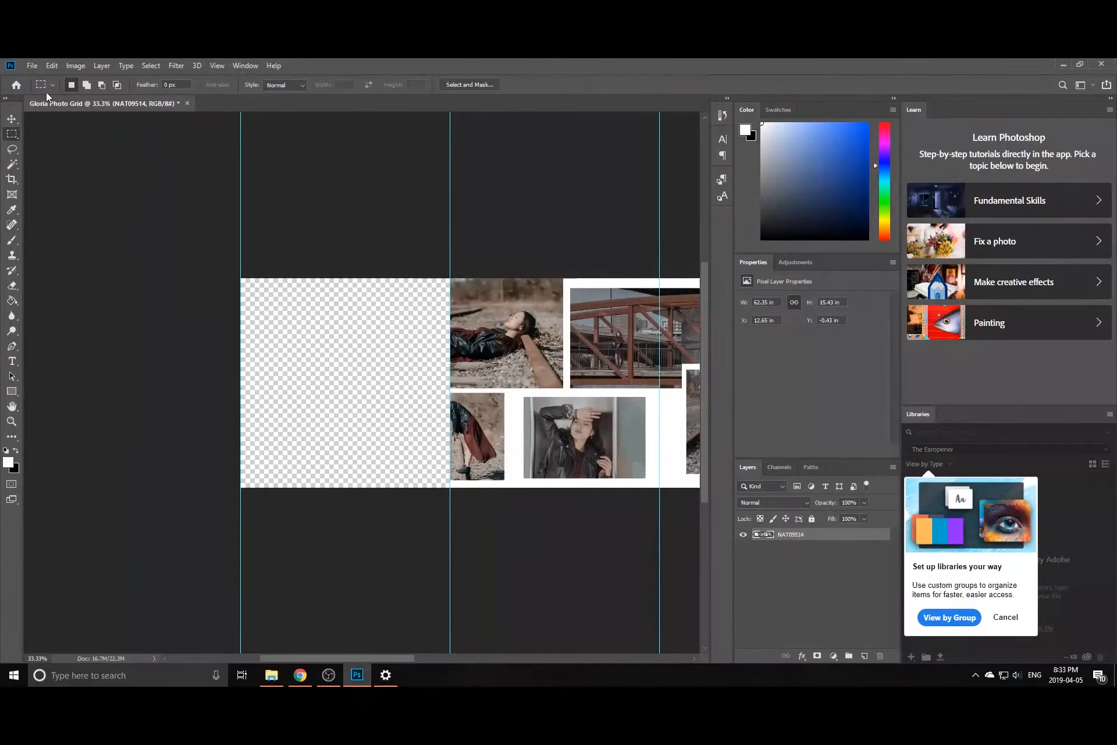
- Create a 1080 × 1080 px document from the Clipboard preset and paste the first panel into it
click(33, 71)
click(44, 78)
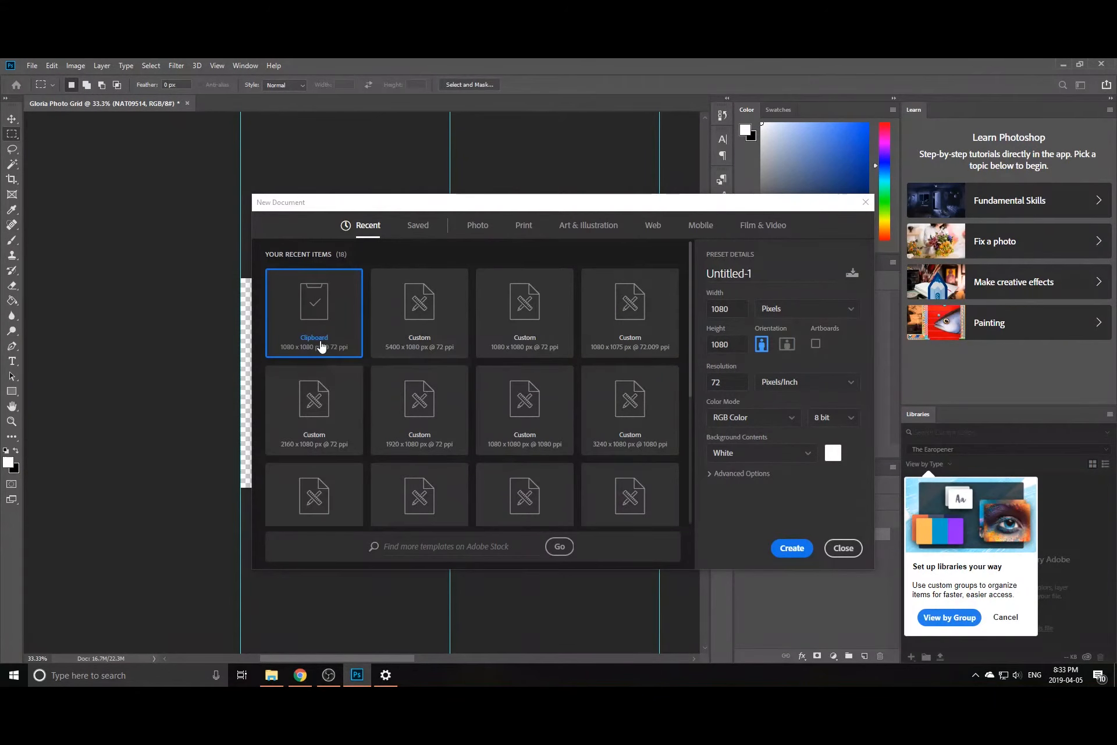
double_click(324, 309)
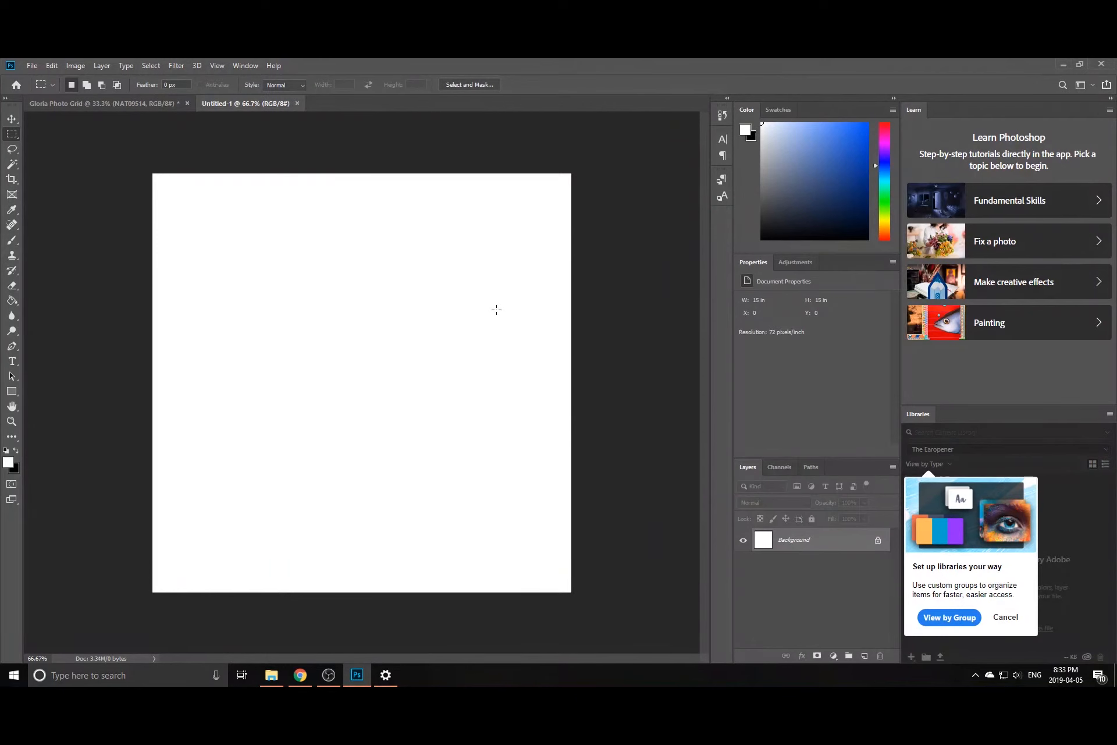
key(ctrl+v)
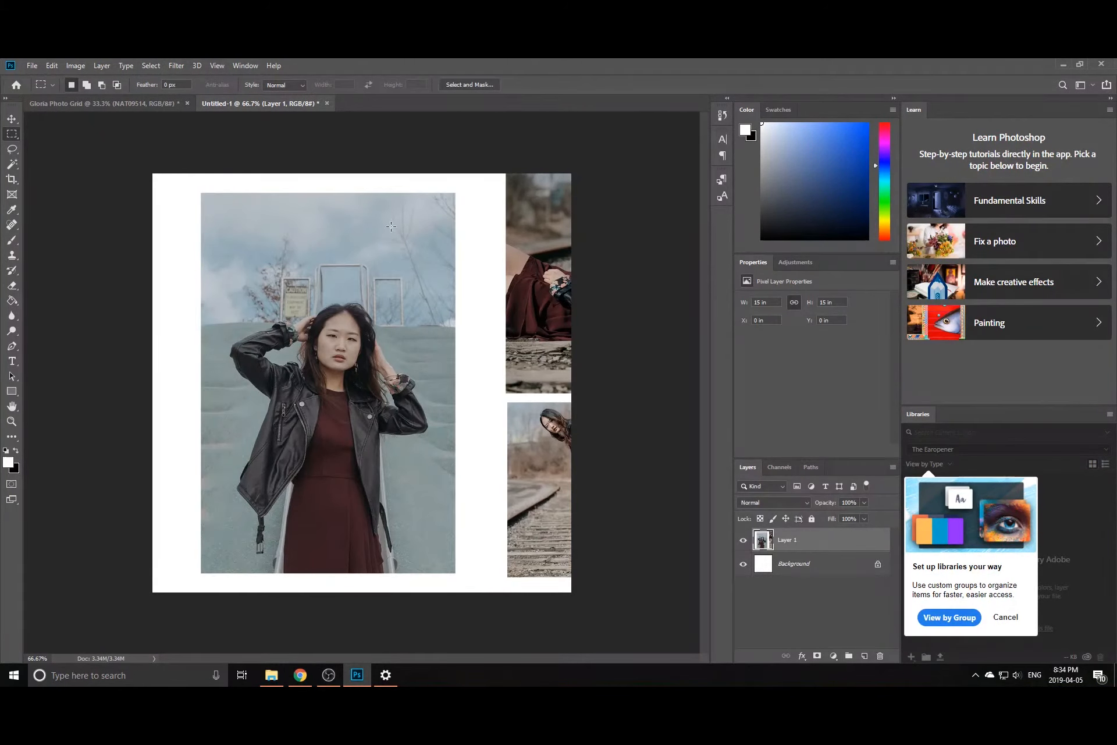
- Cut the second panel between its guides in Gloria Photo Grid and paste it into a new Clipboard-preset document
click(138, 103)
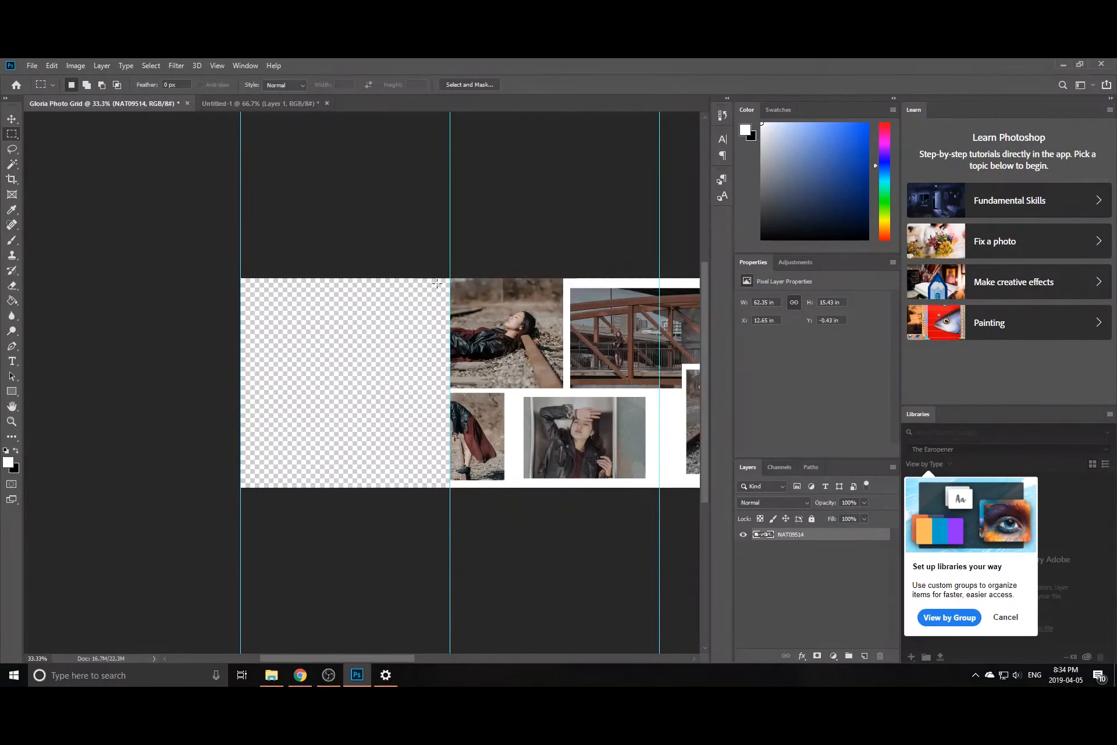
drag(451, 278, 659, 486)
key(ctrl+x)
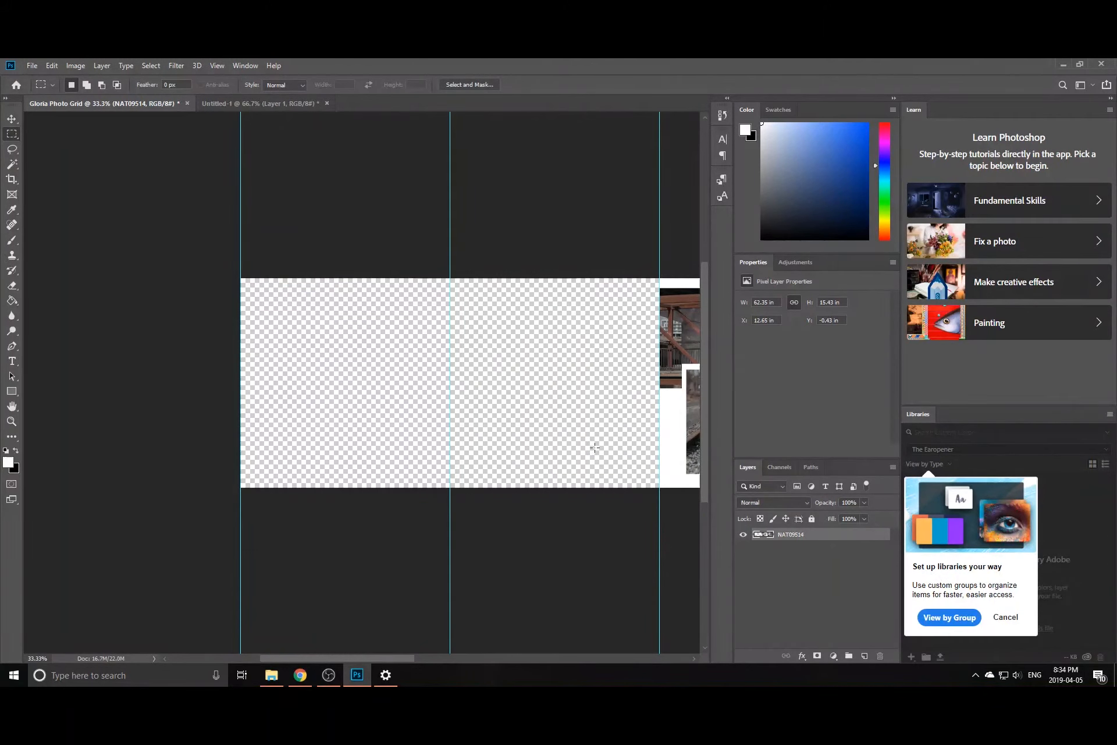
click(33, 64)
click(176, 127)
double_click(312, 300)
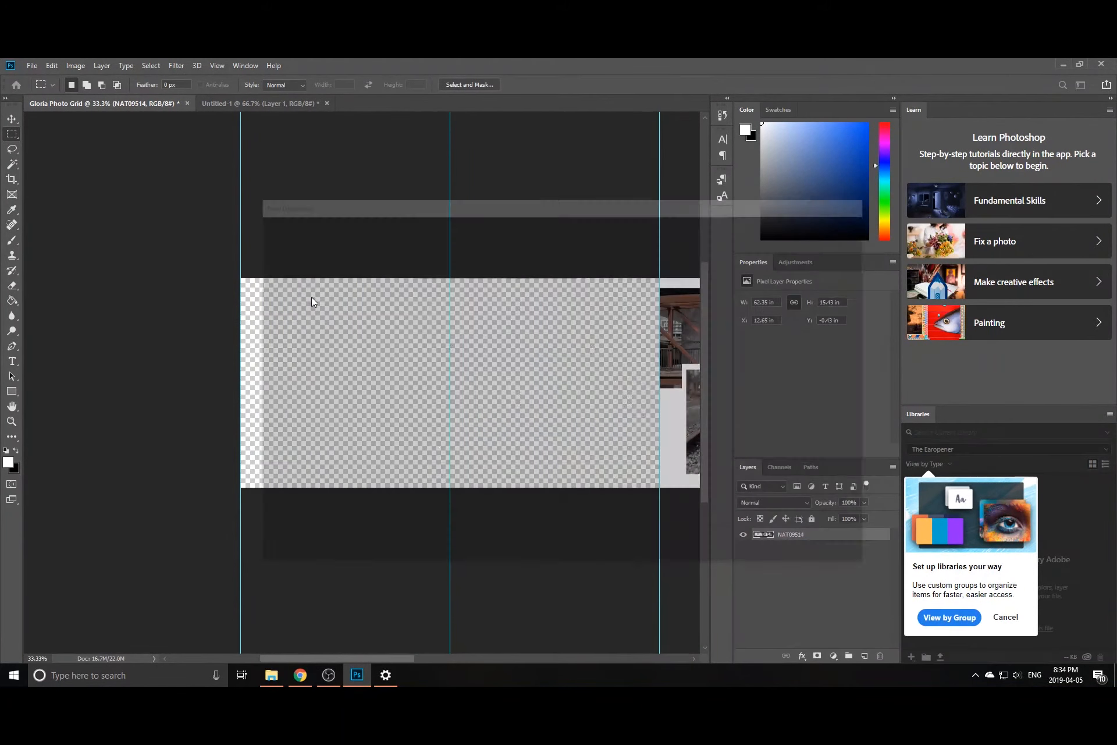
key(ctrl+v)
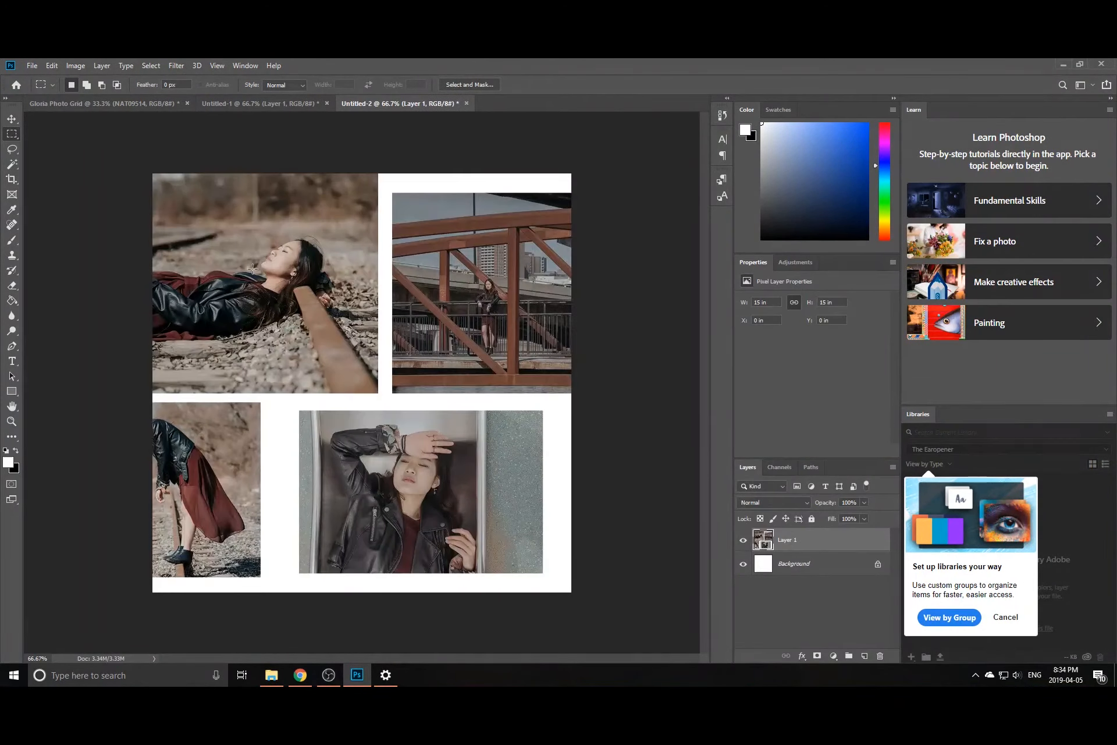
- Return to Gloria Photo Grid, cut the third panel between its guides and paste it into a new square document
click(86, 104)
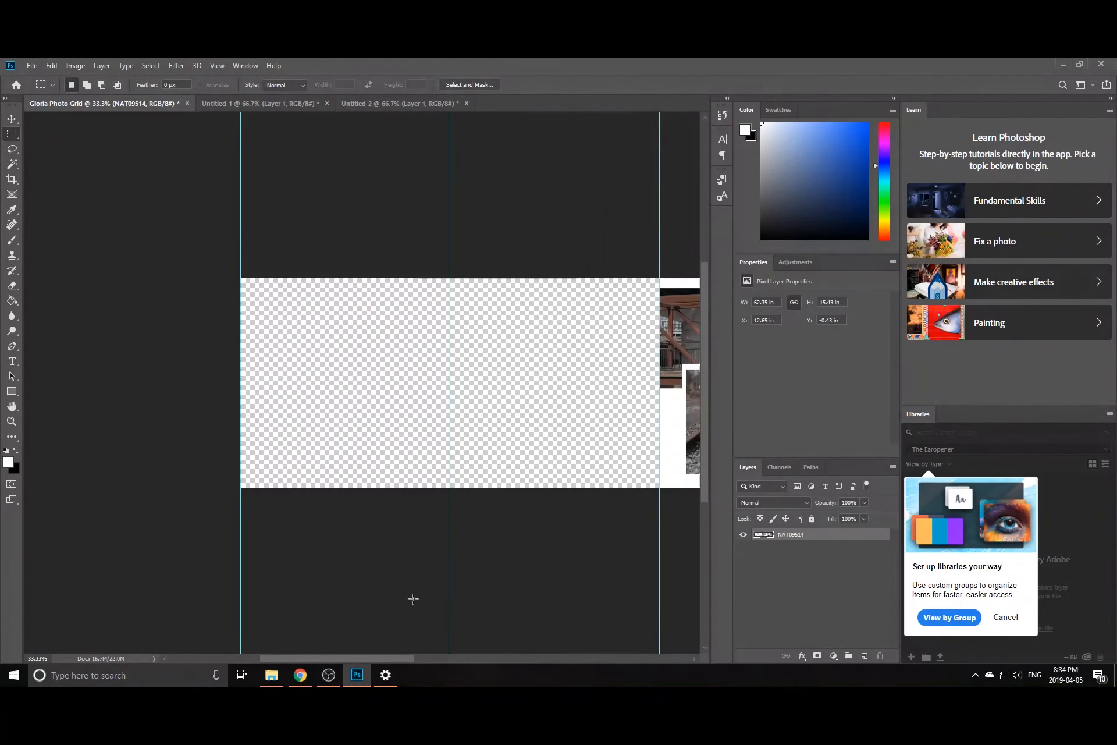
drag(392, 658, 480, 658)
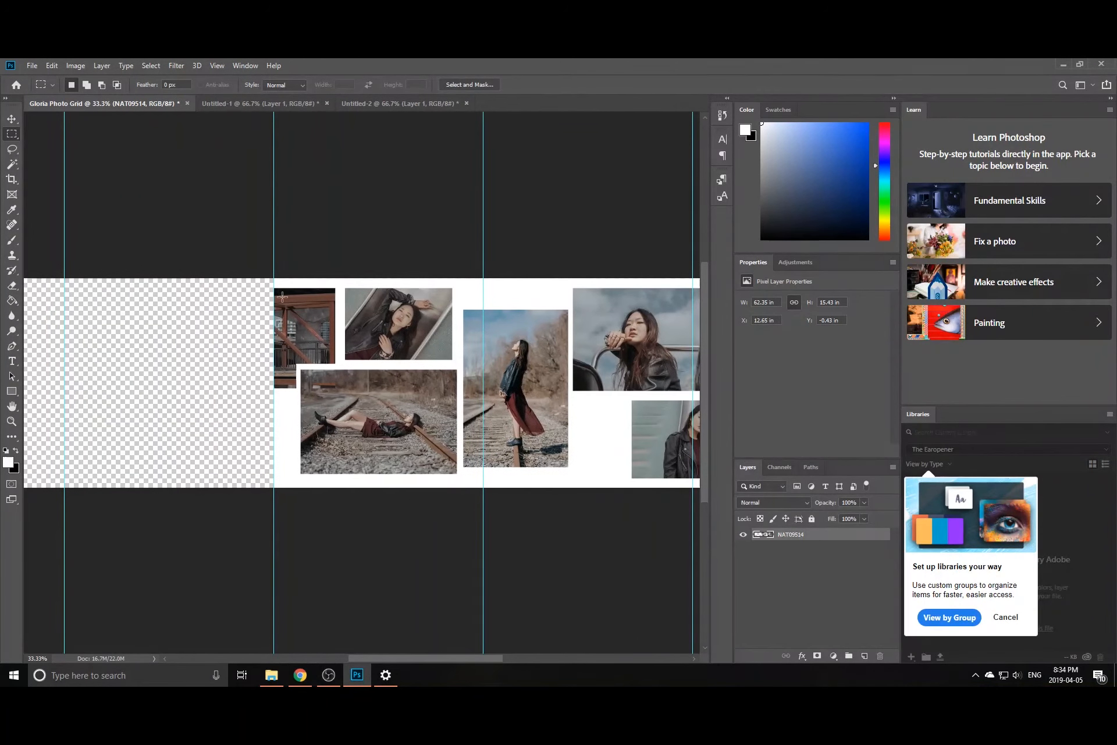
drag(273, 278, 483, 457)
key(Delete)
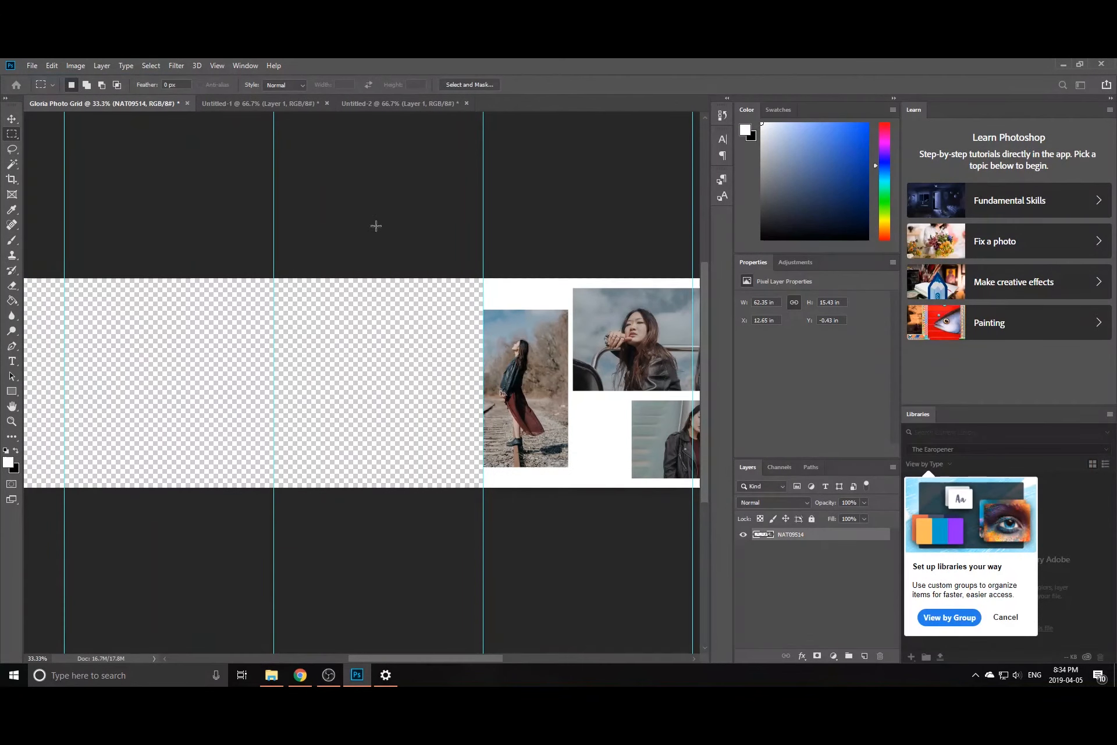
key(ctrl+n)
key(Escape)
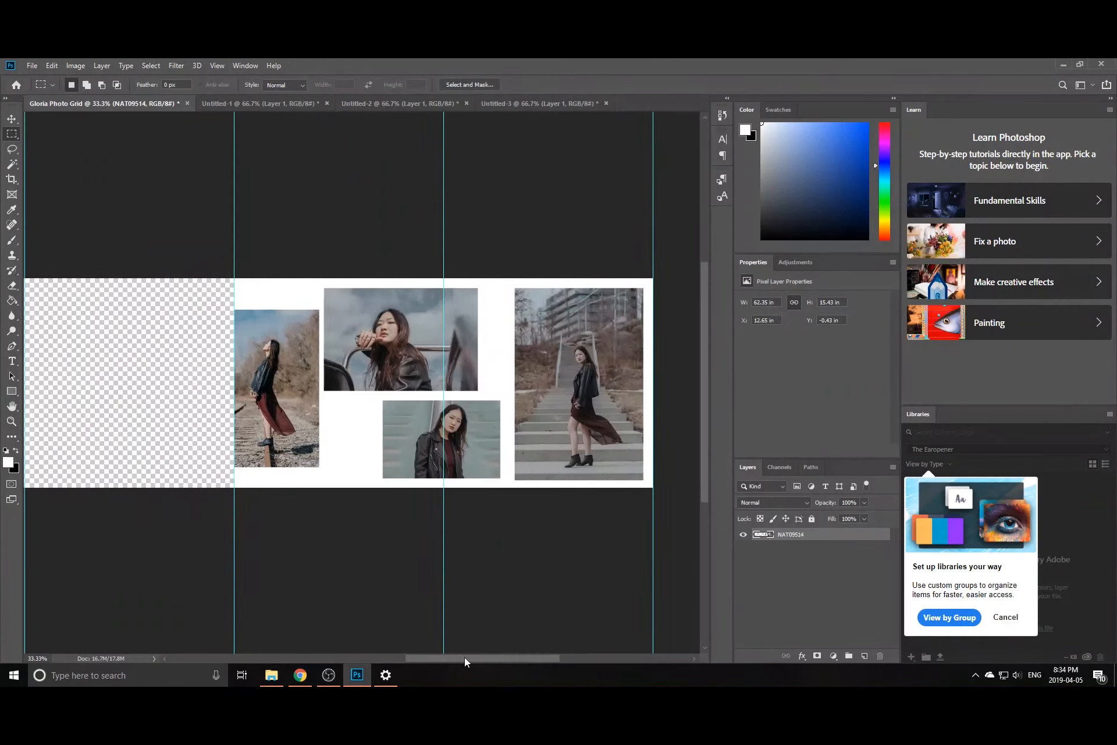
- Cut the fourth panel between its guides in Gloria Photo Grid and paste it into its own new square document
drag(232, 278, 440, 487)
key(Delete)
key(ctrl+n)
key(Escape)
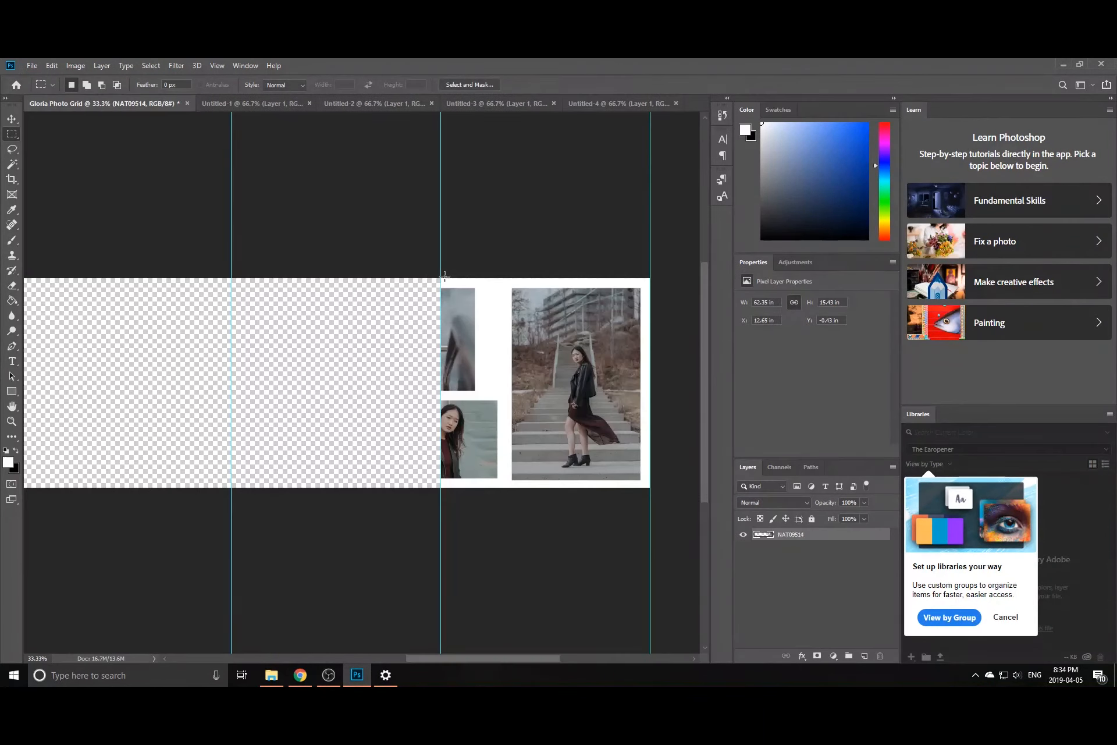
- Cut the last remaining panel from Gloria Photo Grid and paste it into a fifth new square document
drag(441, 279, 652, 487)
key(Delete)
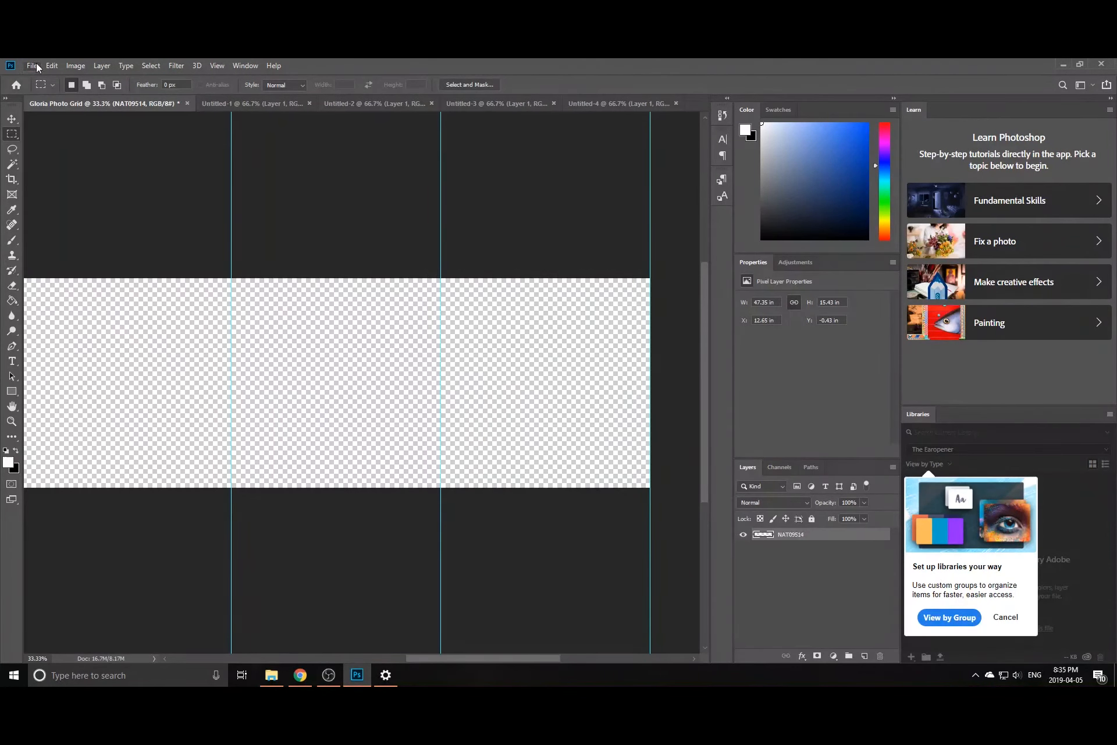
click(36, 65)
click(41, 78)
key(Return)
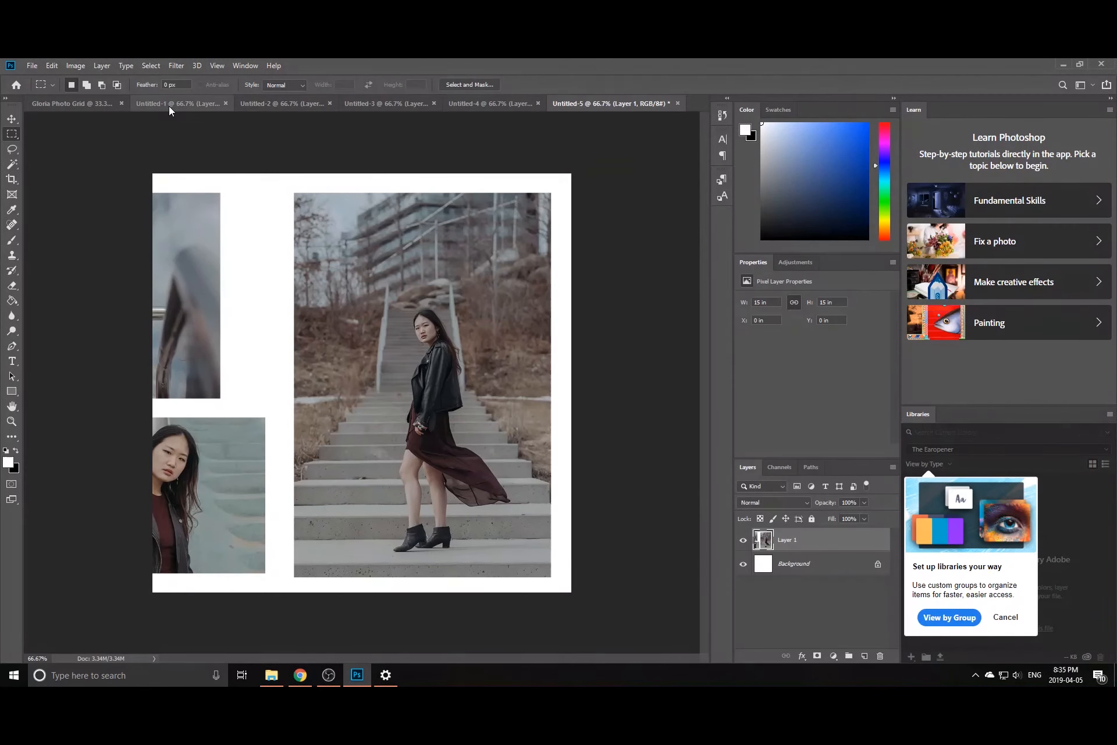
- Review the five panel documents in order, from Untitled-1 to Untitled-5, to check how each square is cropped
click(186, 106)
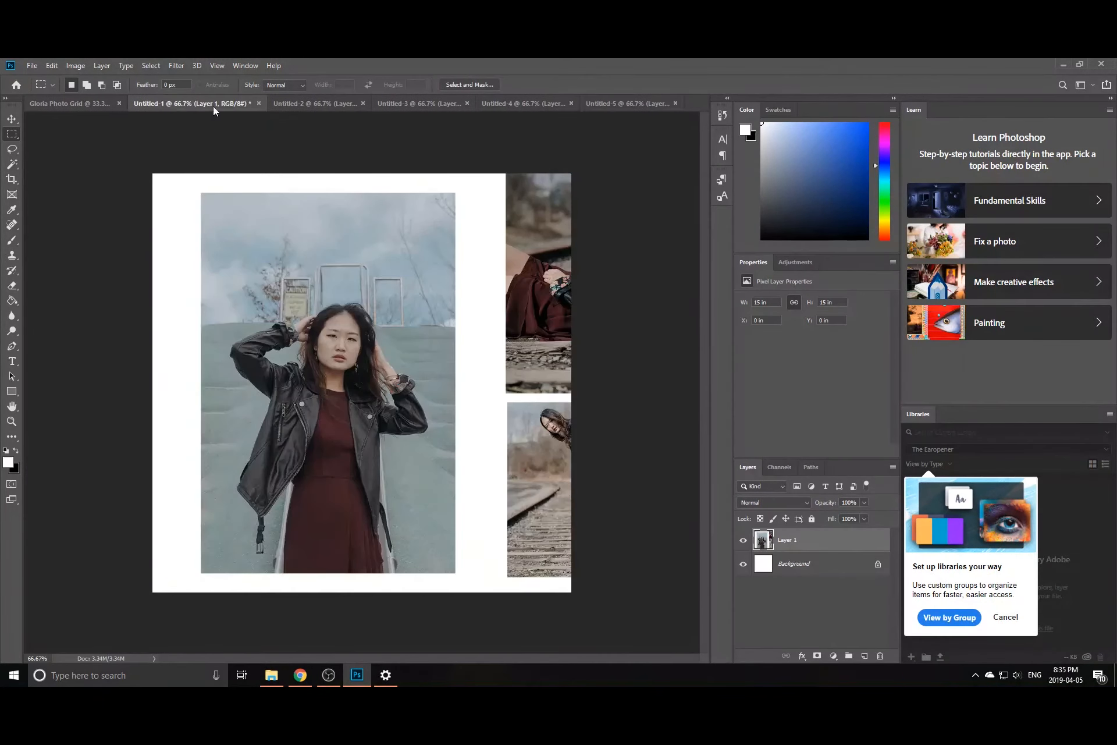
click(309, 102)
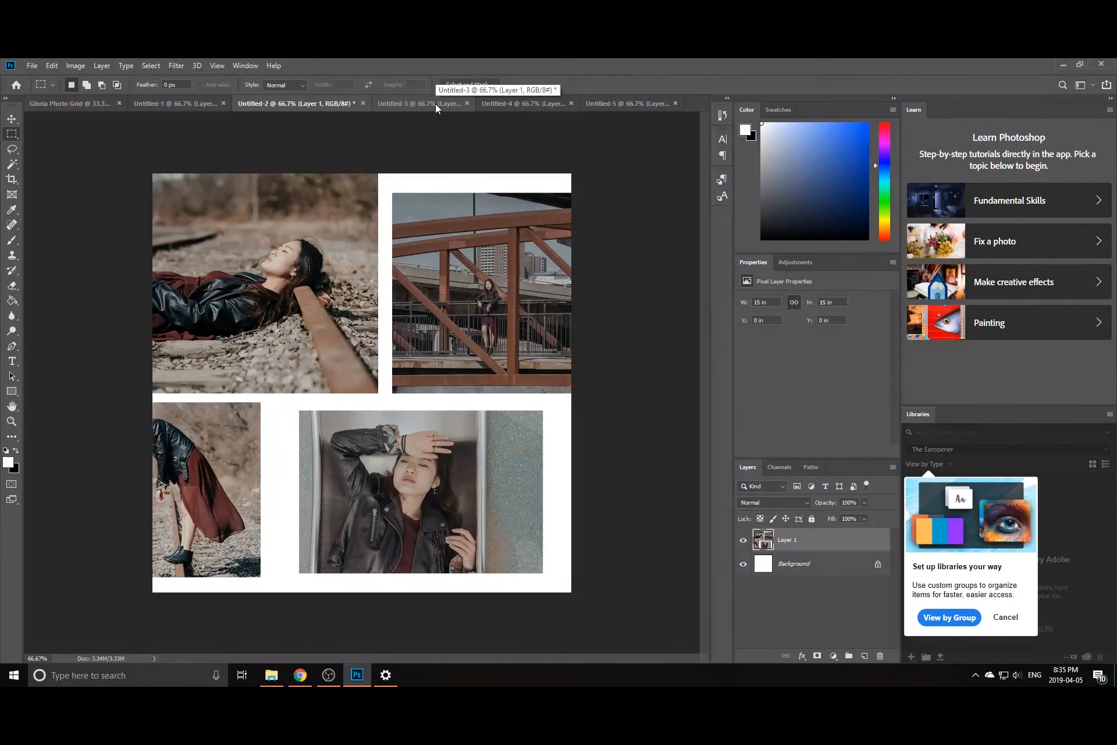
click(435, 103)
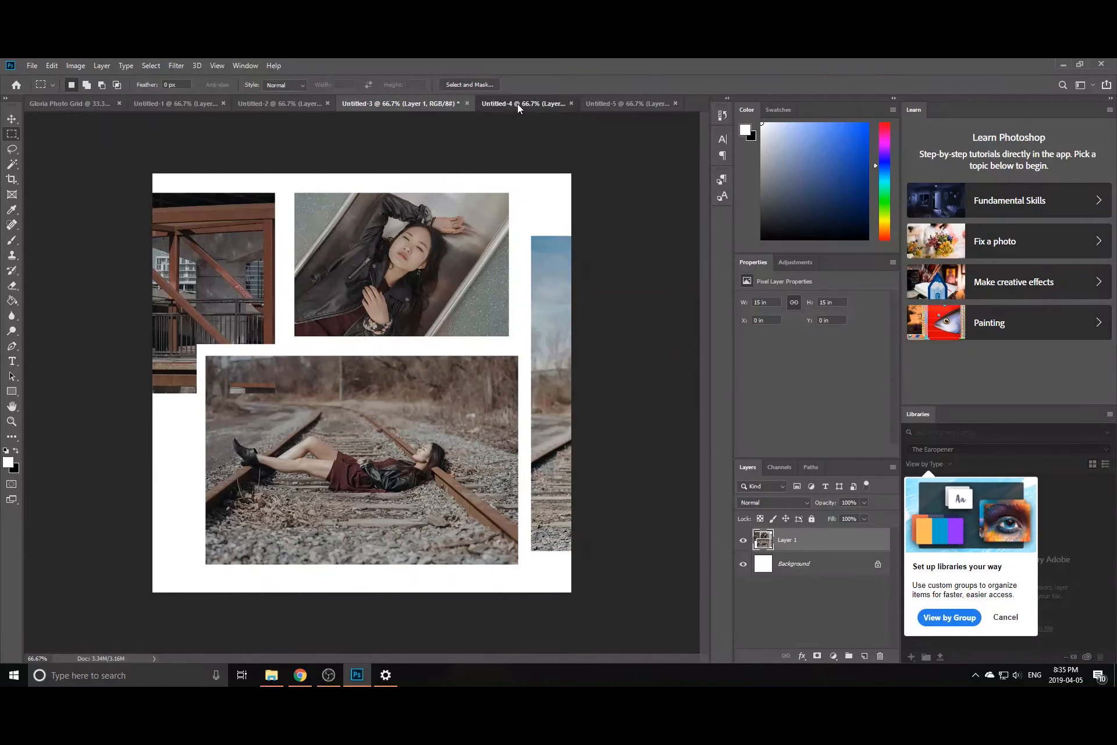
click(517, 103)
click(644, 107)
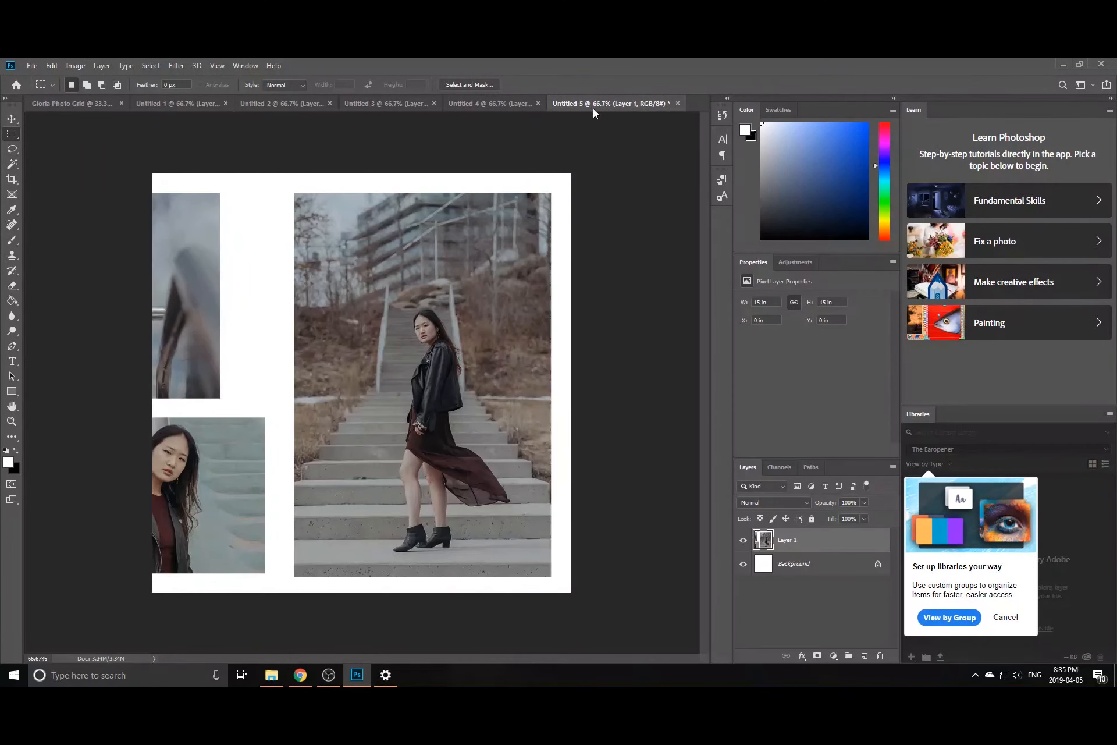
- Switch to the first panel's document, Untitled-1, and bring up its export options
click(161, 100)
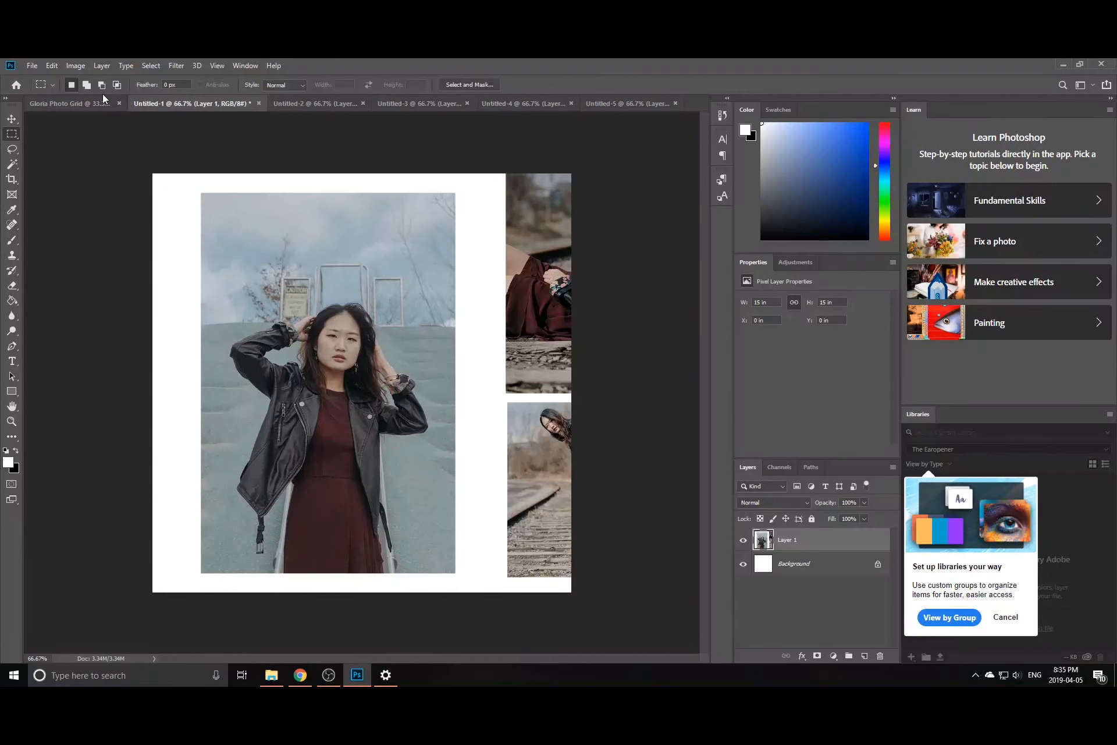
click(31, 65)
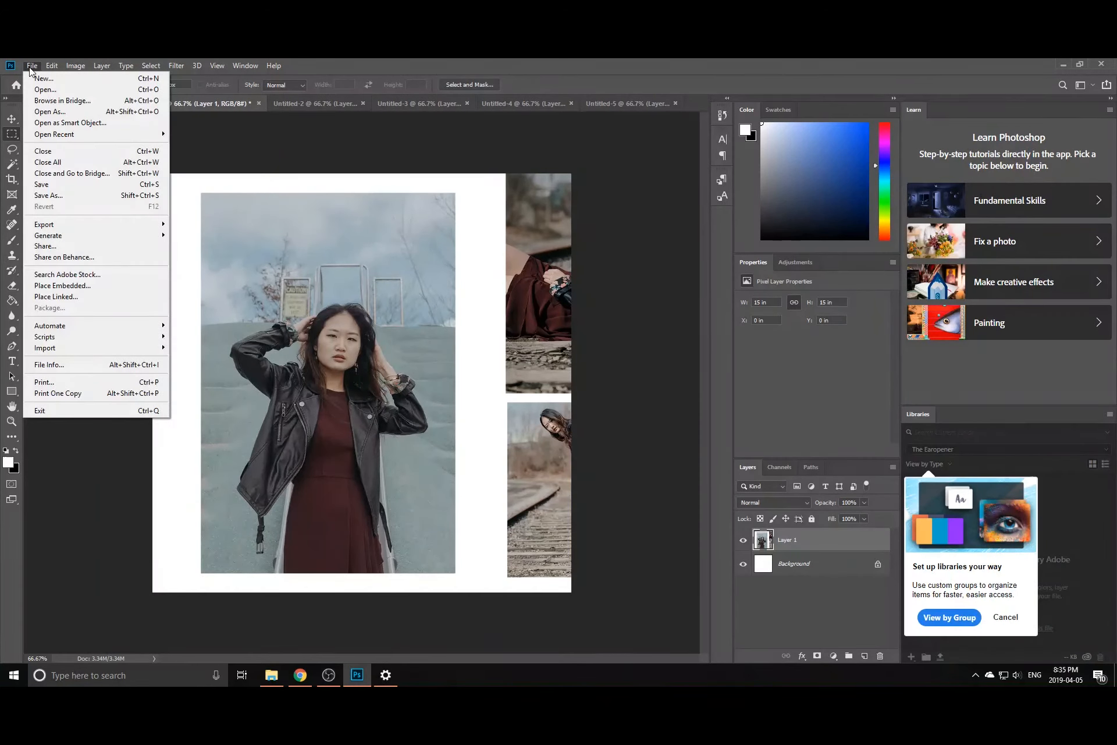
mouse_move(138, 230)
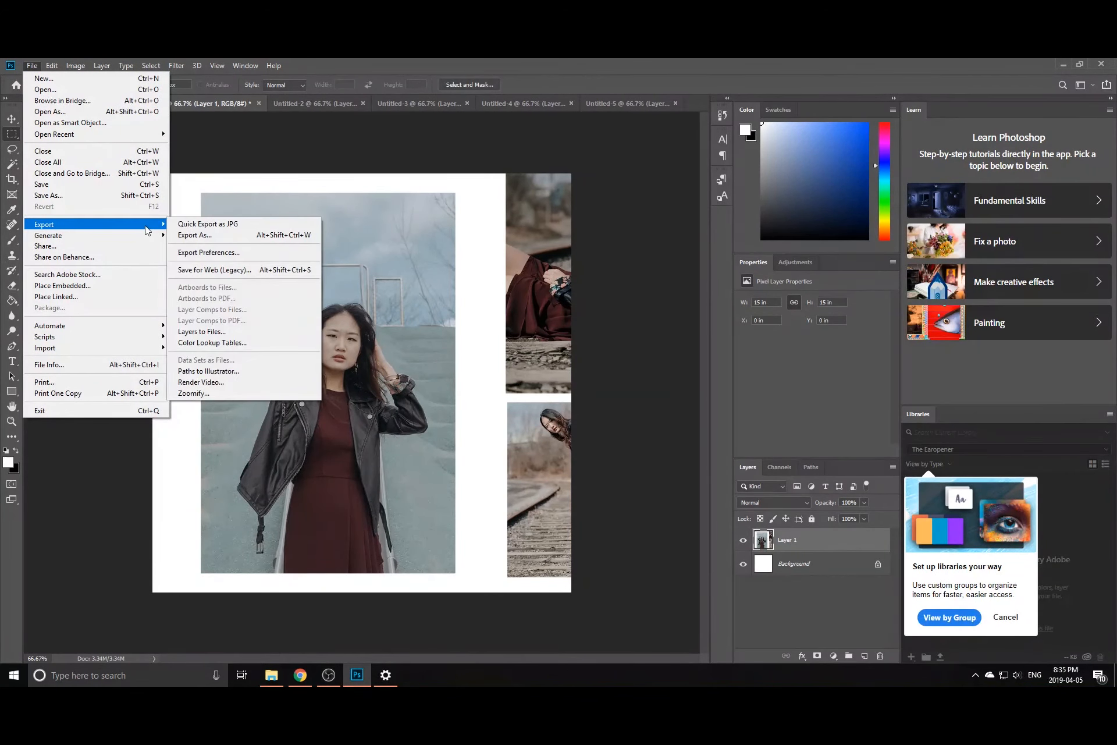